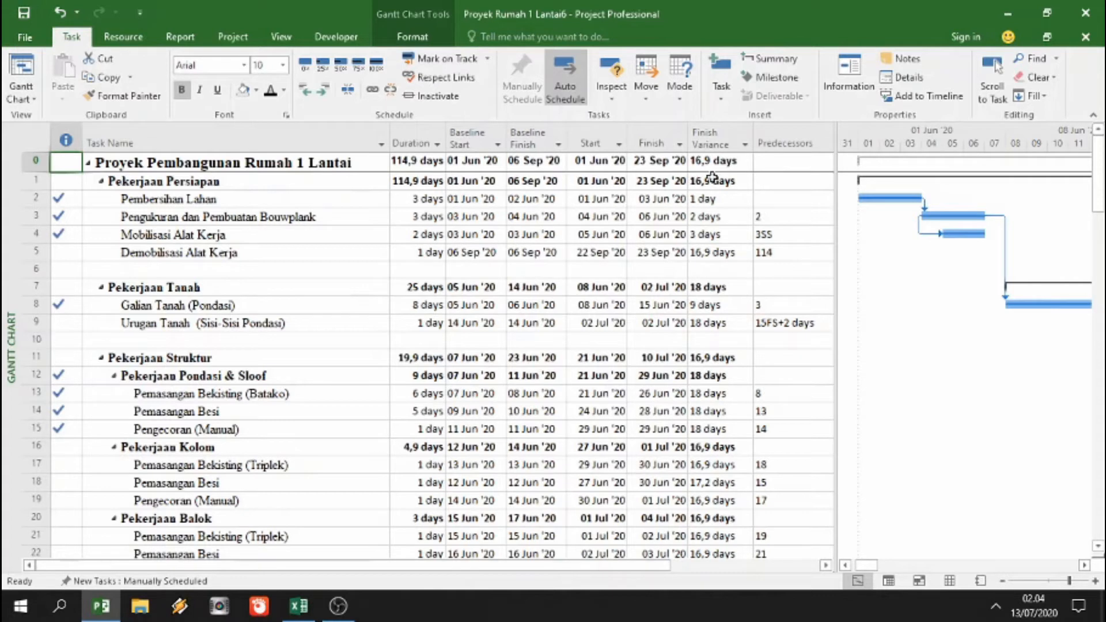
left_click(746, 145)
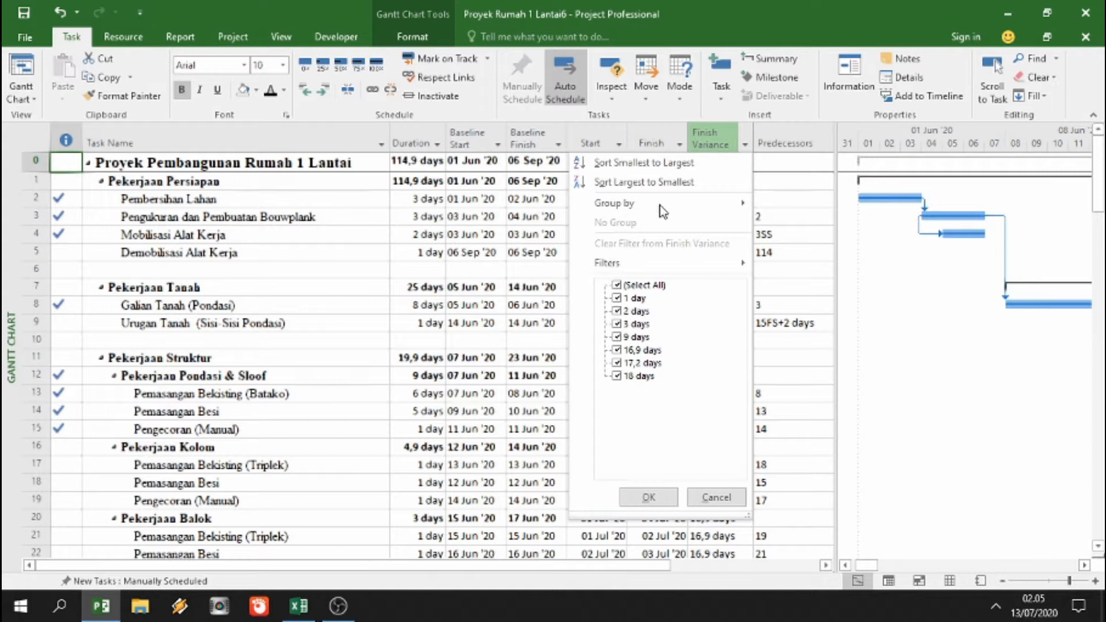
left_click(777, 137)
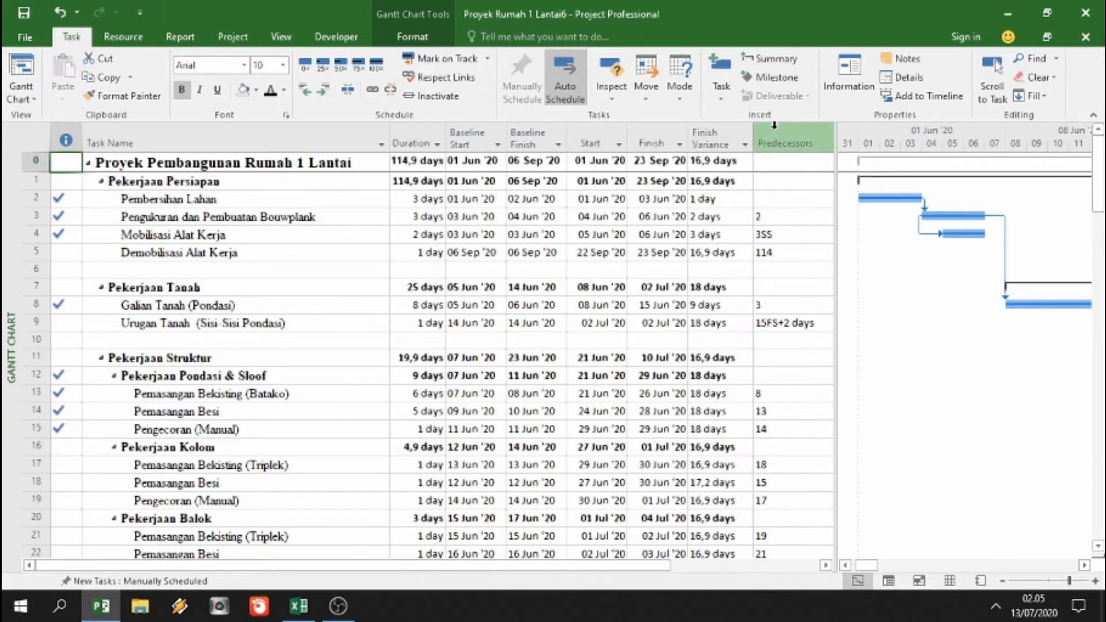
right_click(777, 138)
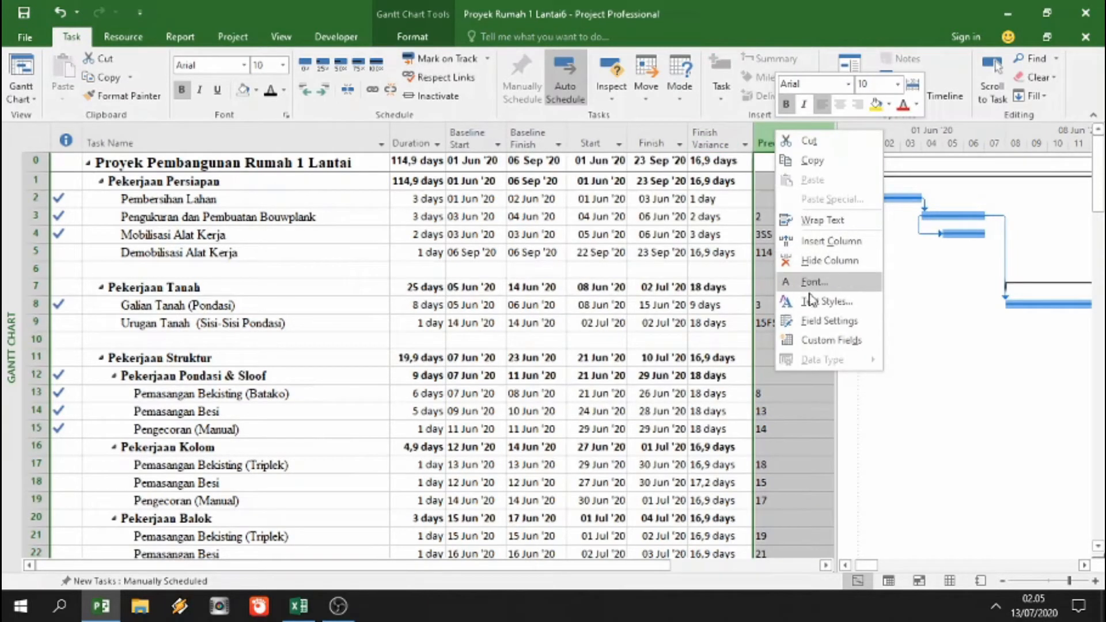
left_click(831, 240)
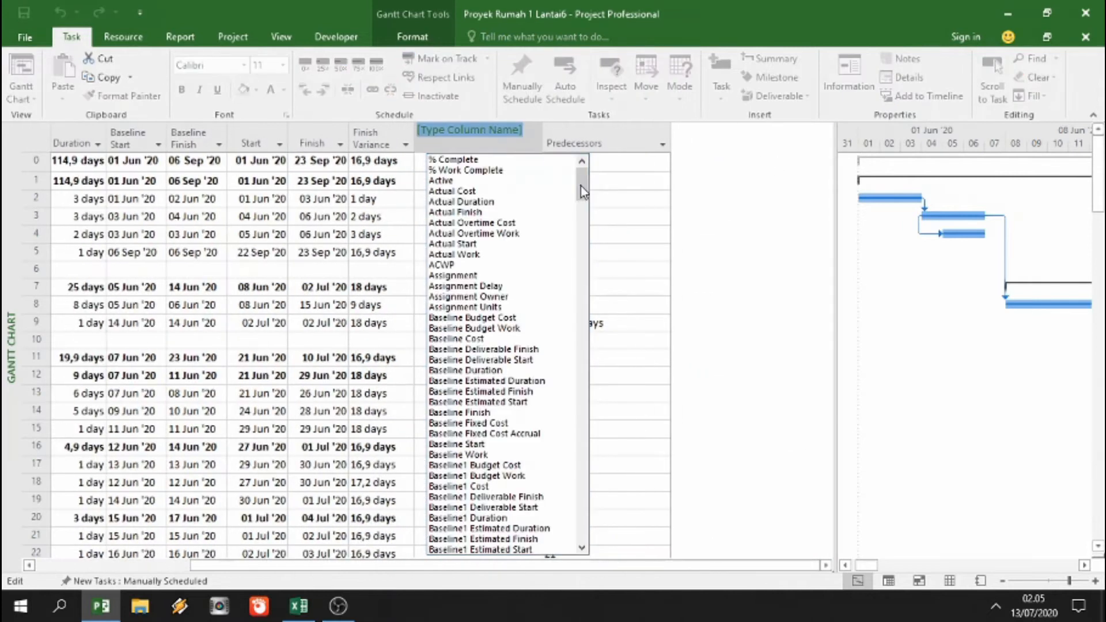
scroll(578, 183, "down", 20)
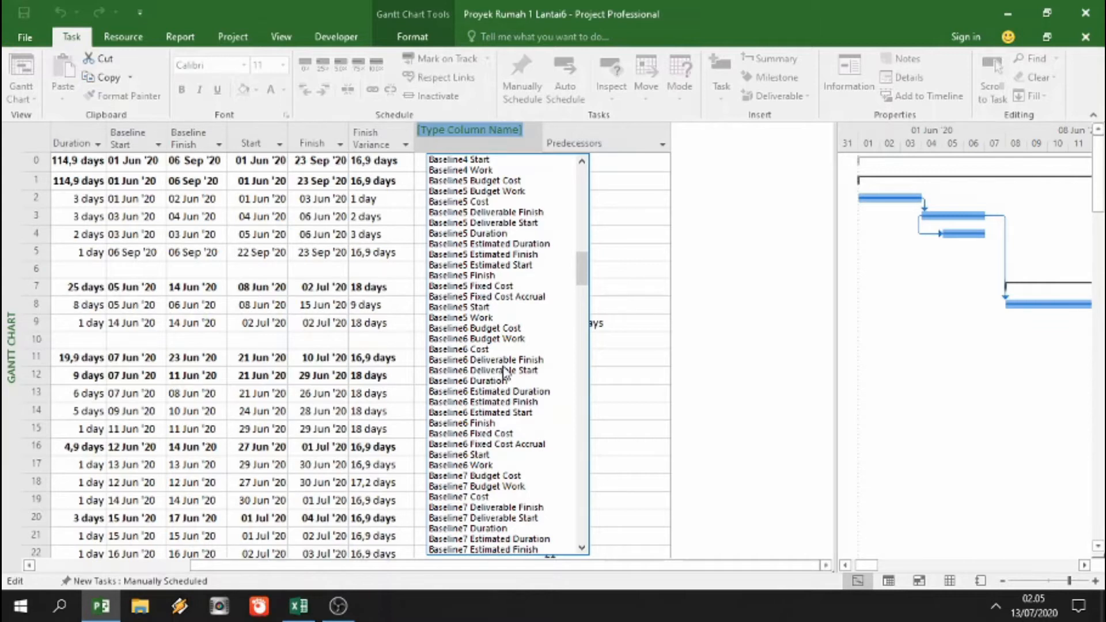
key("Escape")
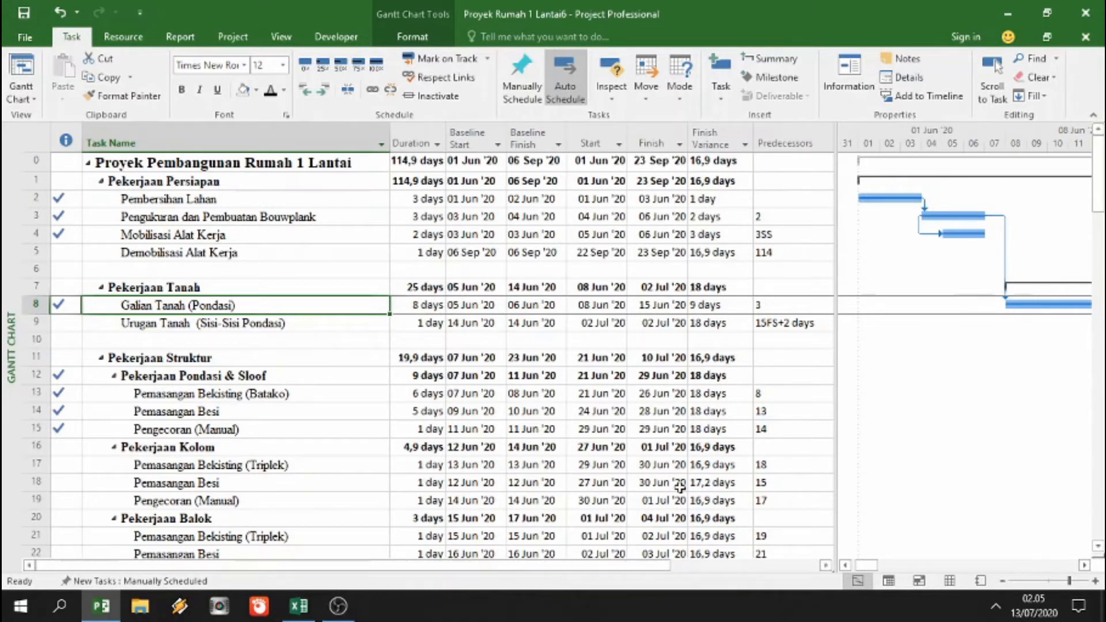
Step: Switch to Excel, examine the Tim Proyek table of names and positions, and return to the Project schedule
left_click_drag(837, 336, 870, 333)
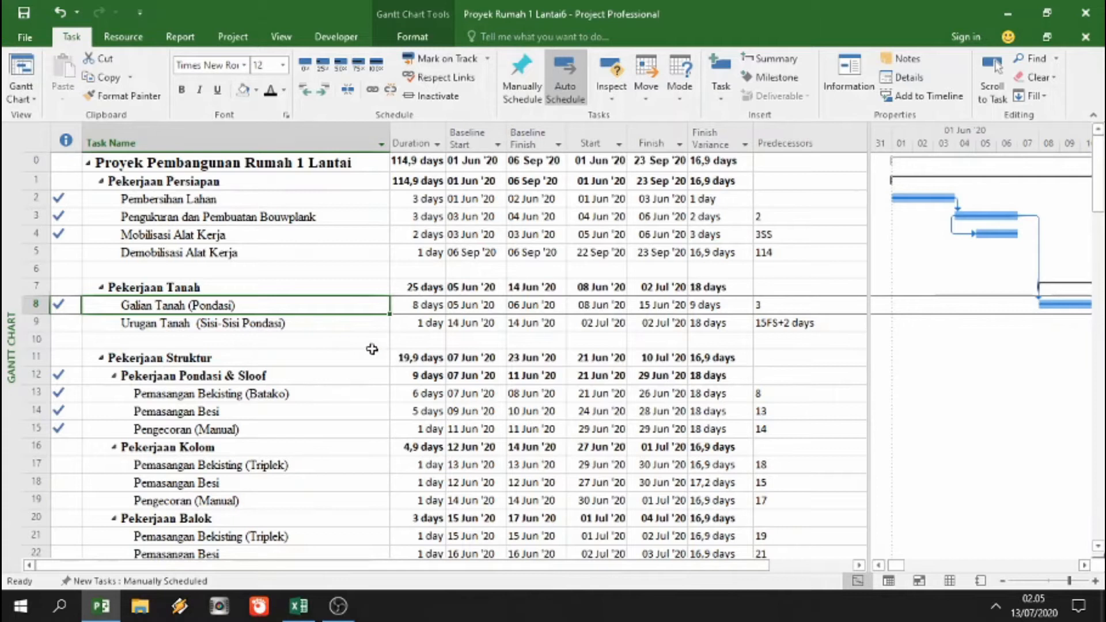
left_click(298, 606)
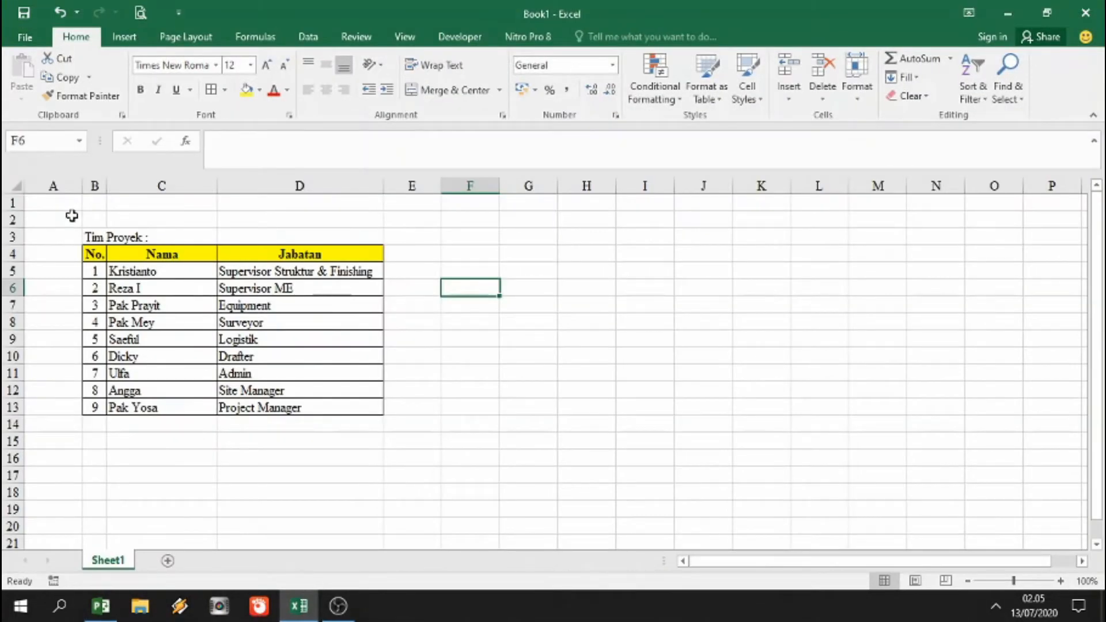
left_click_drag(51, 216, 452, 444)
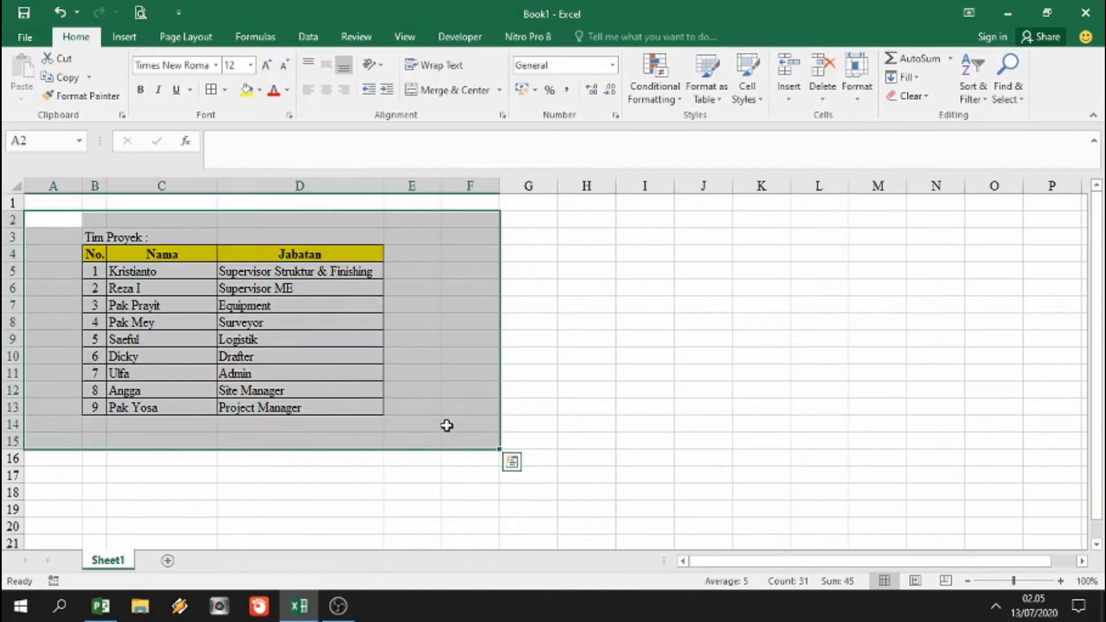
left_click(101, 606)
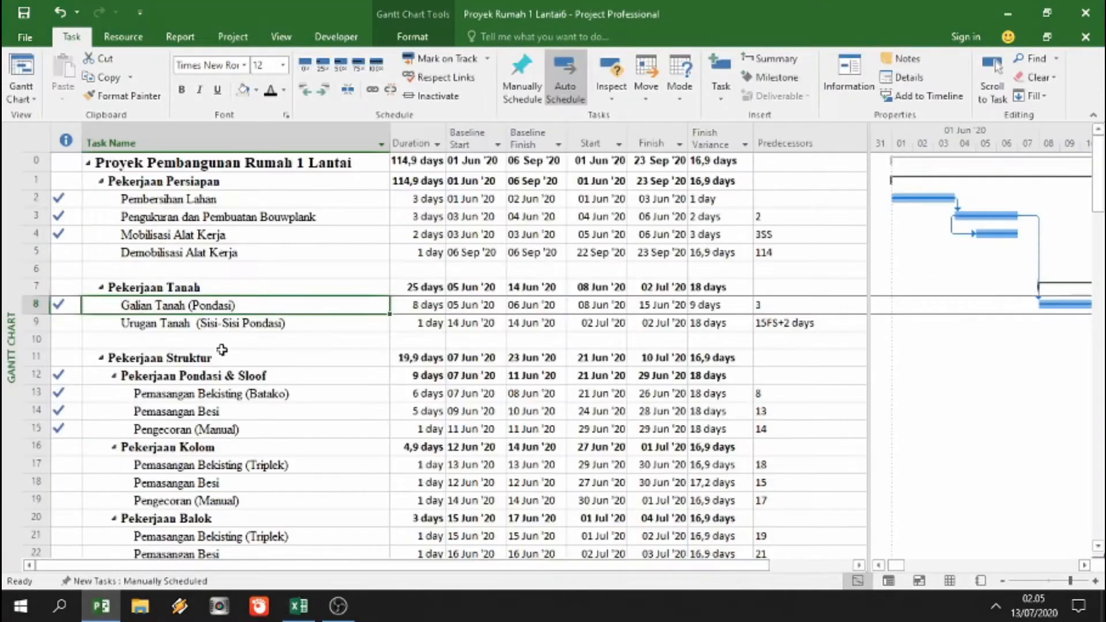
left_click(299, 606)
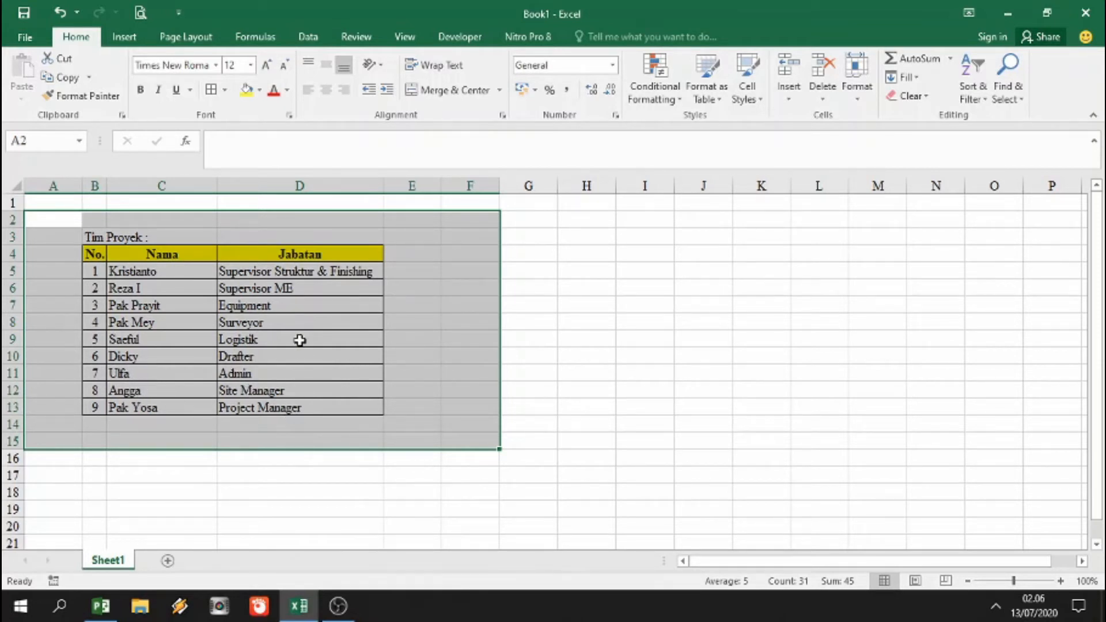
left_click_drag(70, 220, 409, 434)
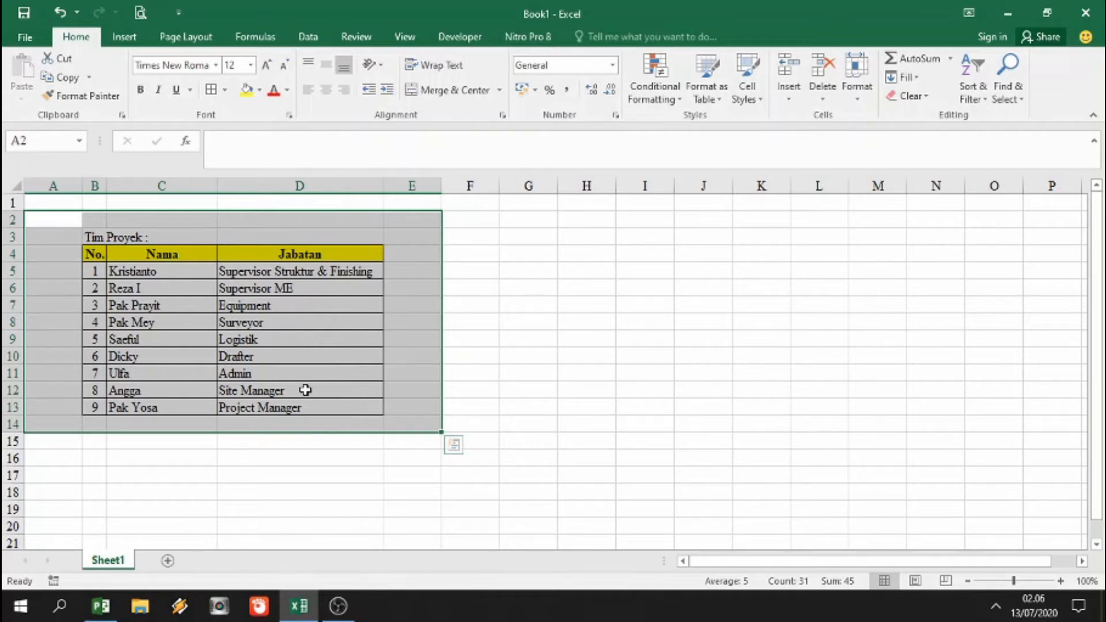
left_click(101, 606)
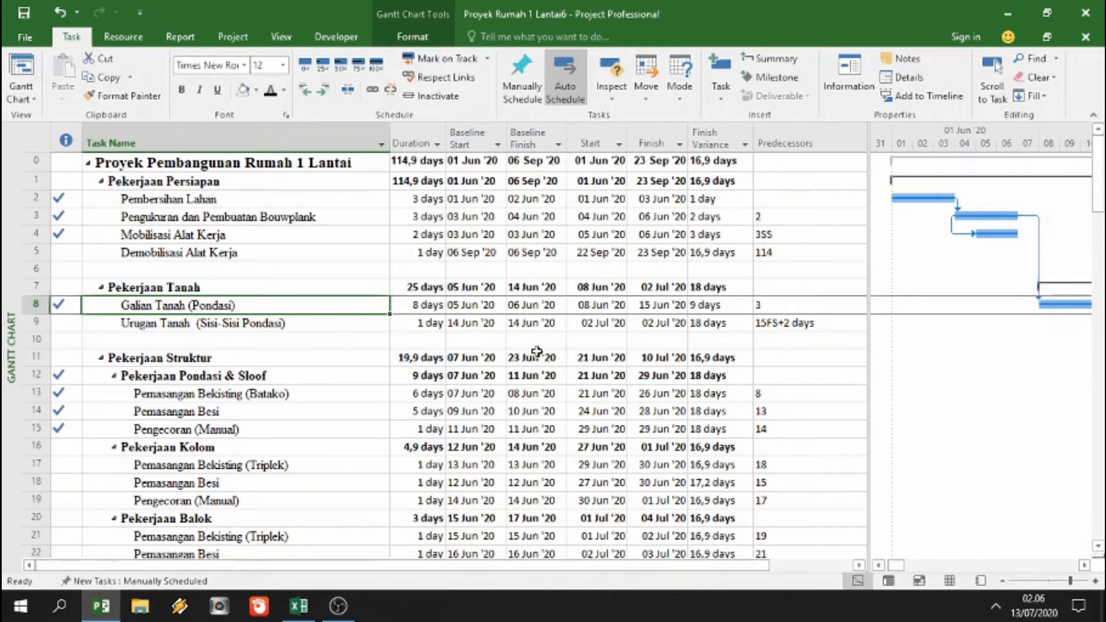
Step: Display the schedule in the Tracking Gantt view and widen the table area to show the full Predecessors column
left_click(31, 84)
left_click(54, 329)
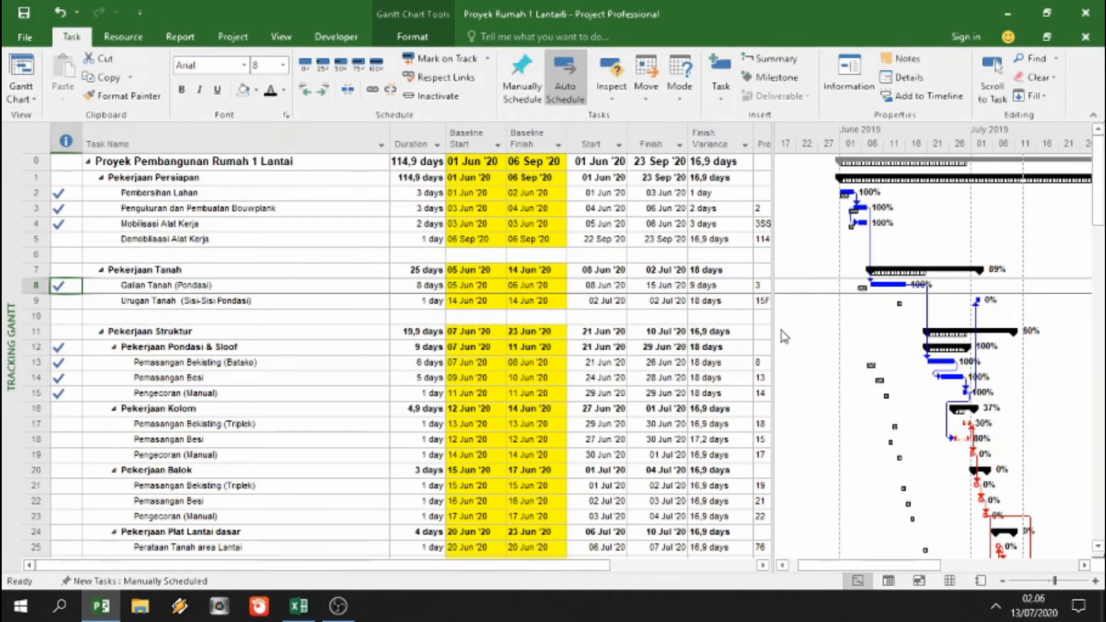
left_click_drag(773, 329, 840, 328)
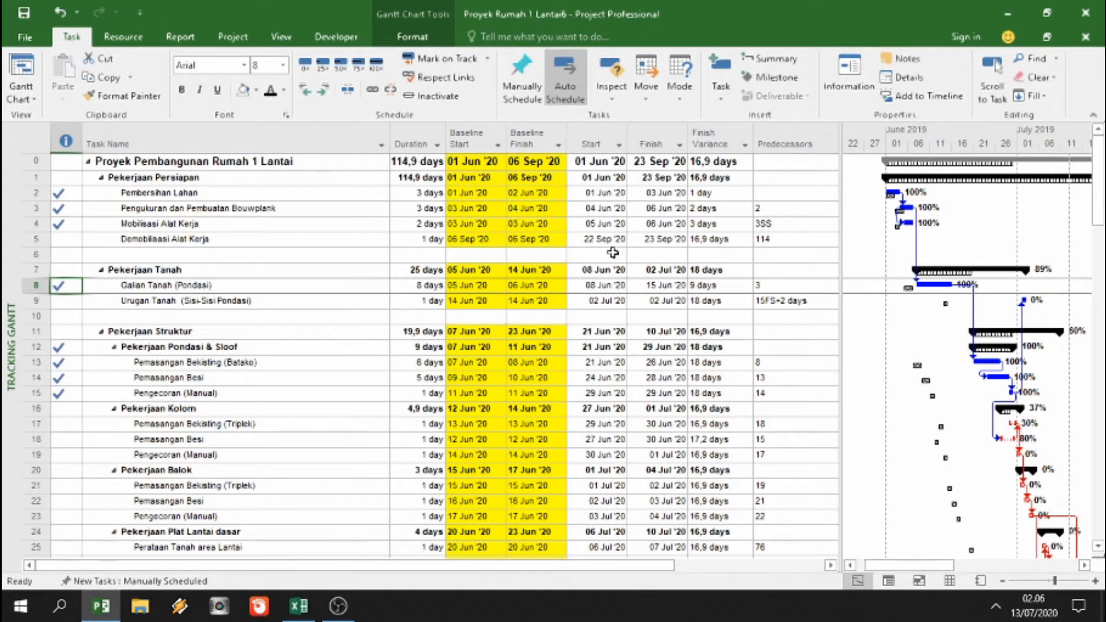
left_click(235, 38)
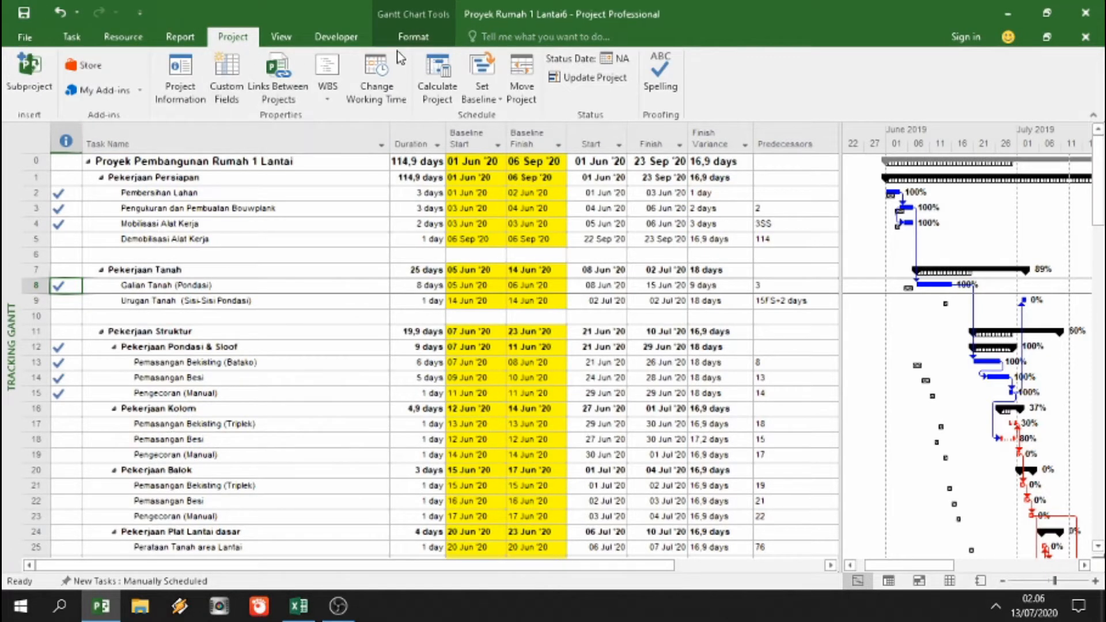
left_click(410, 37)
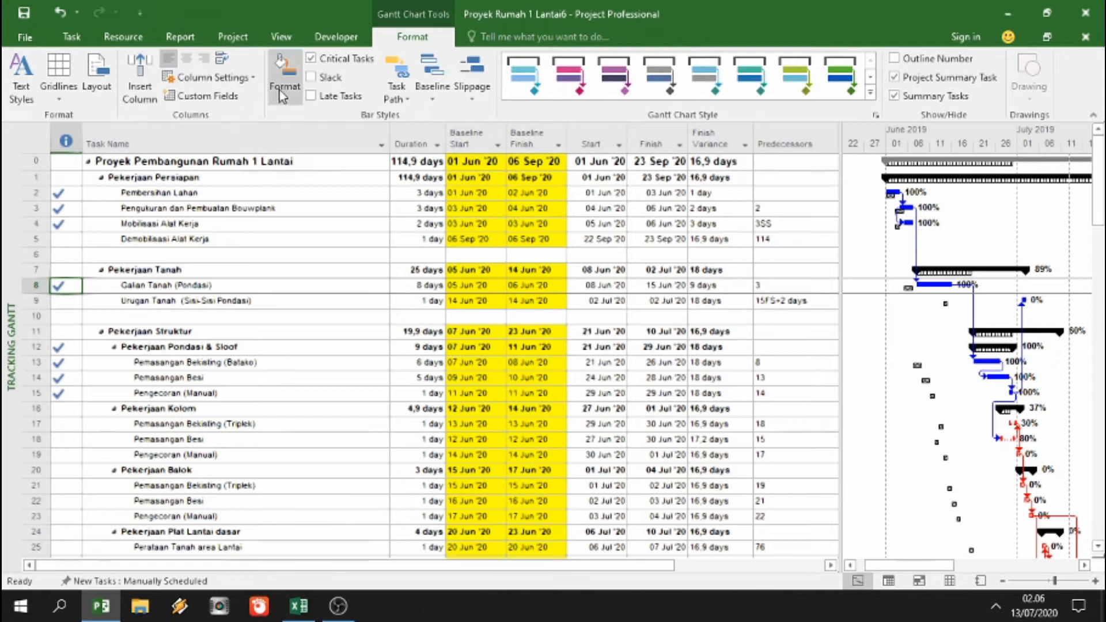
left_click(252, 36)
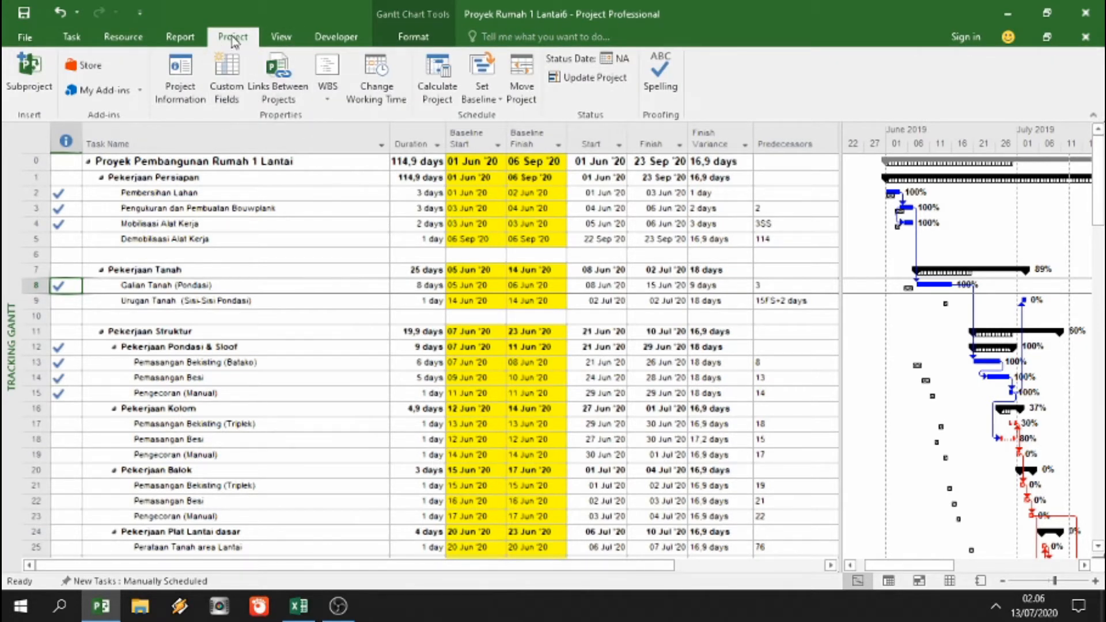
left_click(412, 37)
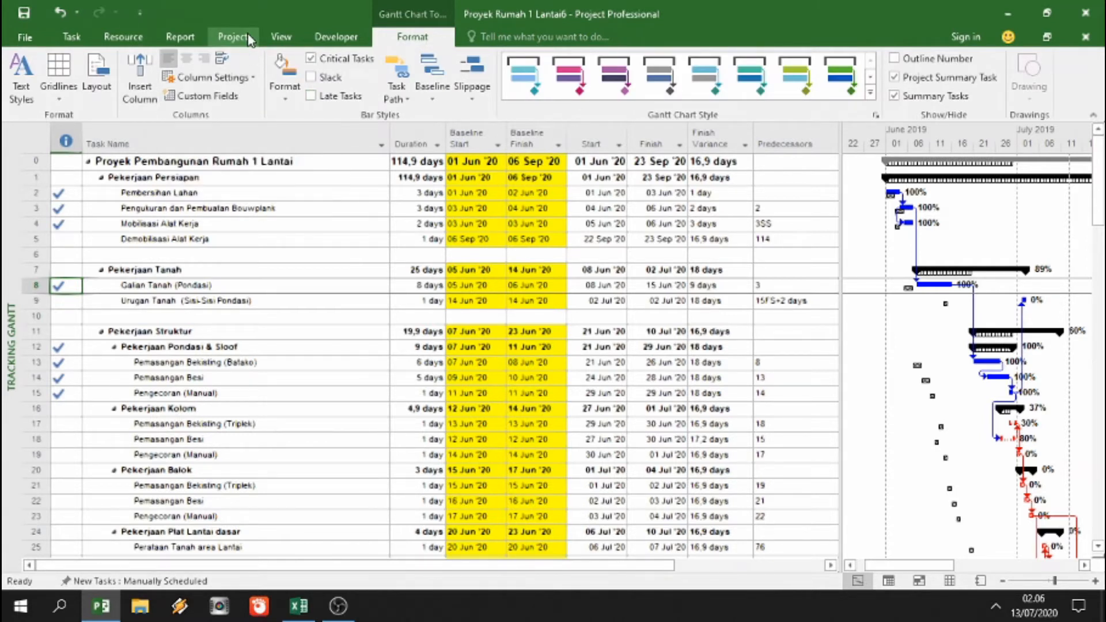
Step: Open the custom fields settings and select the Text1 task field of type Text
left_click(233, 37)
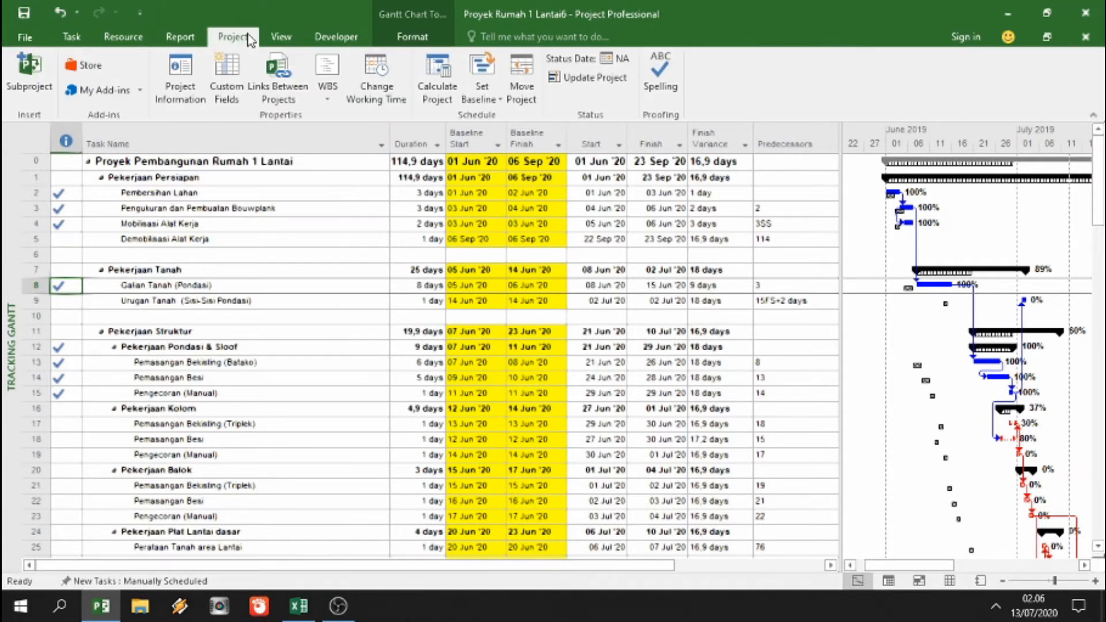
left_click(225, 85)
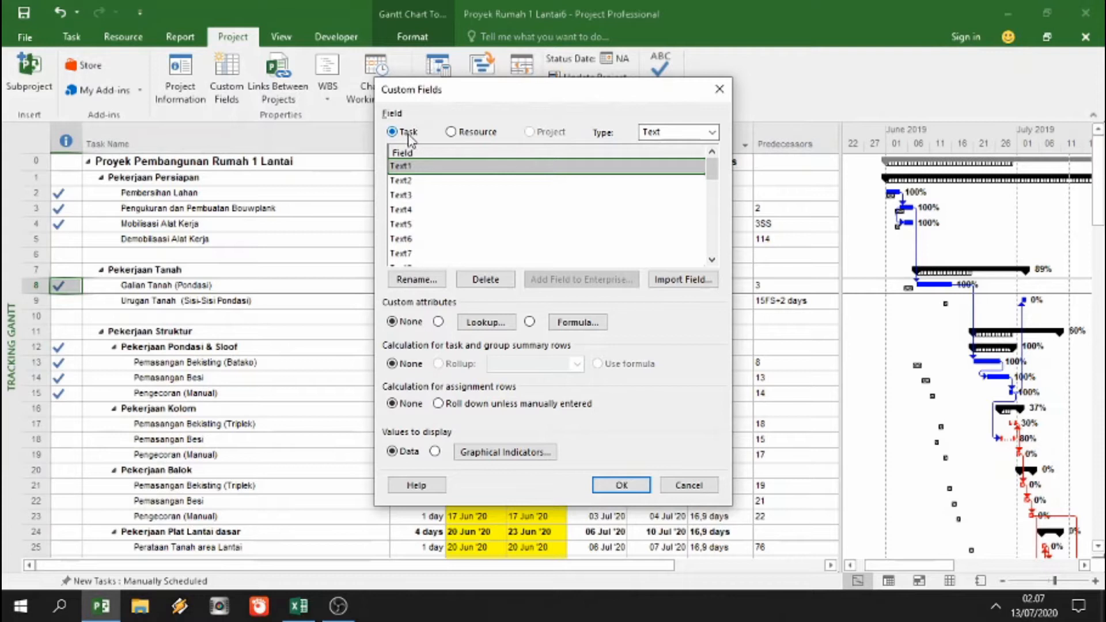
left_click(645, 134)
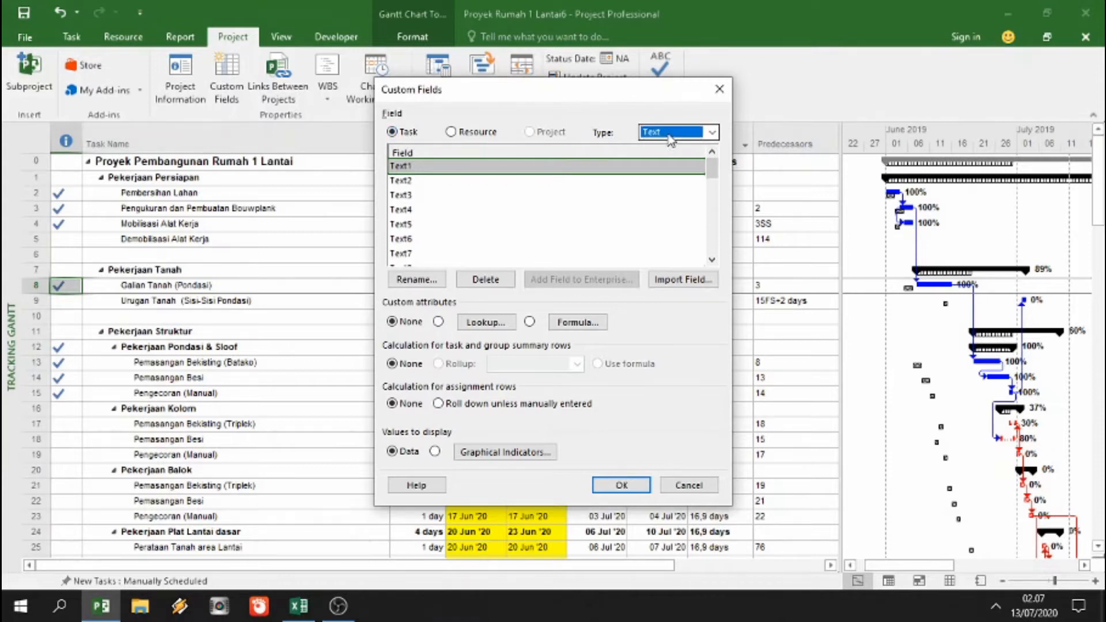
left_click(436, 113)
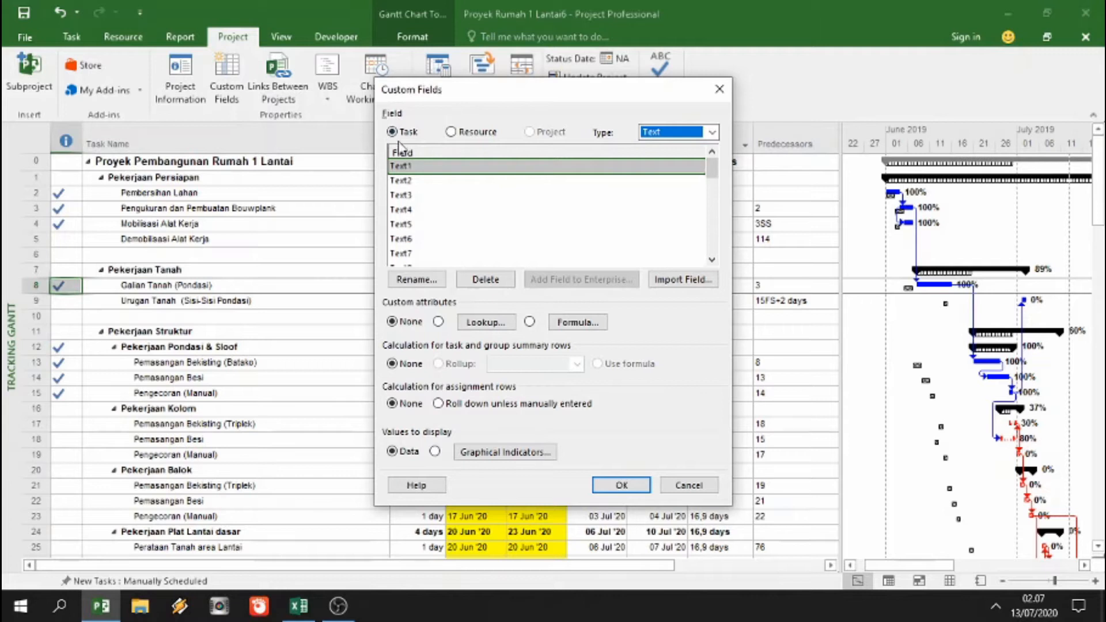
left_click(684, 134)
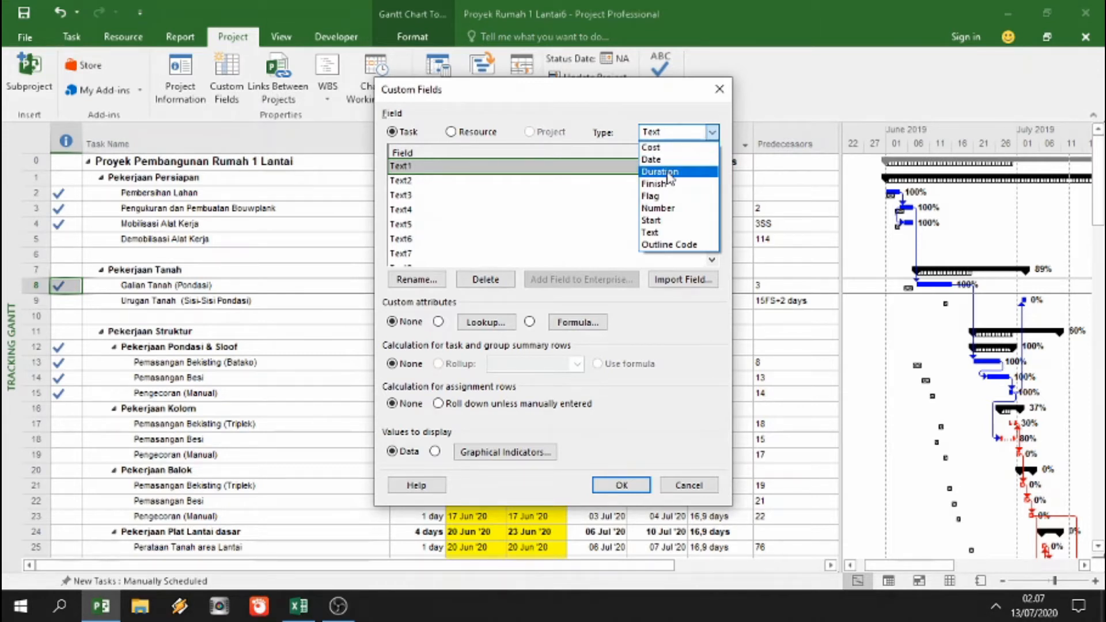
left_click(650, 232)
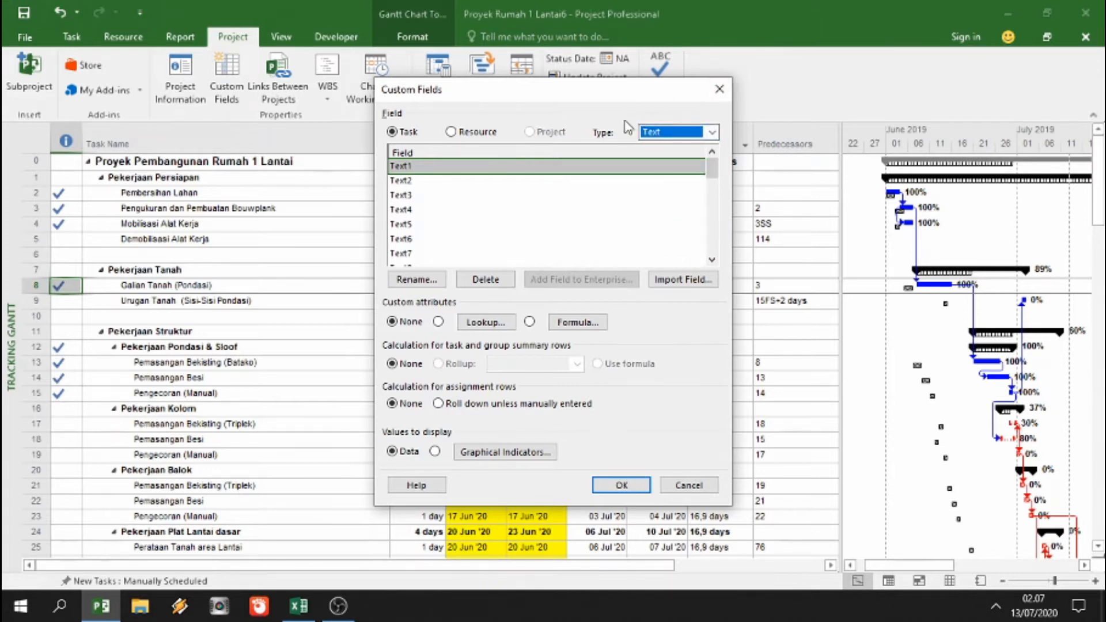
left_click(402, 167)
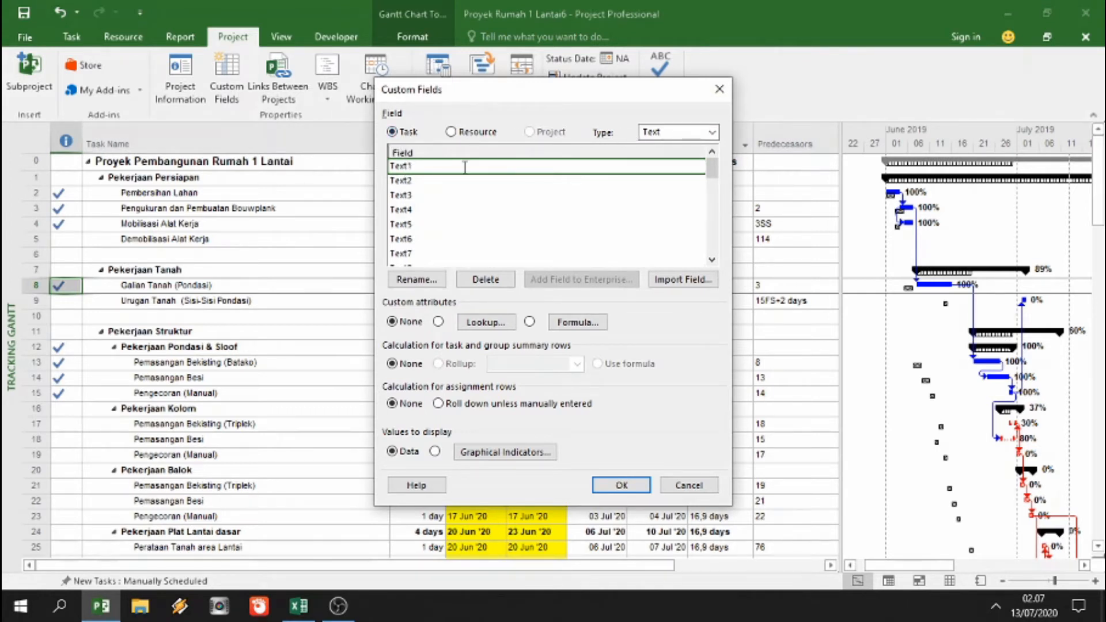
Step: Look at the available Date and Duration custom fields, and return to the Text field type
left_click(690, 132)
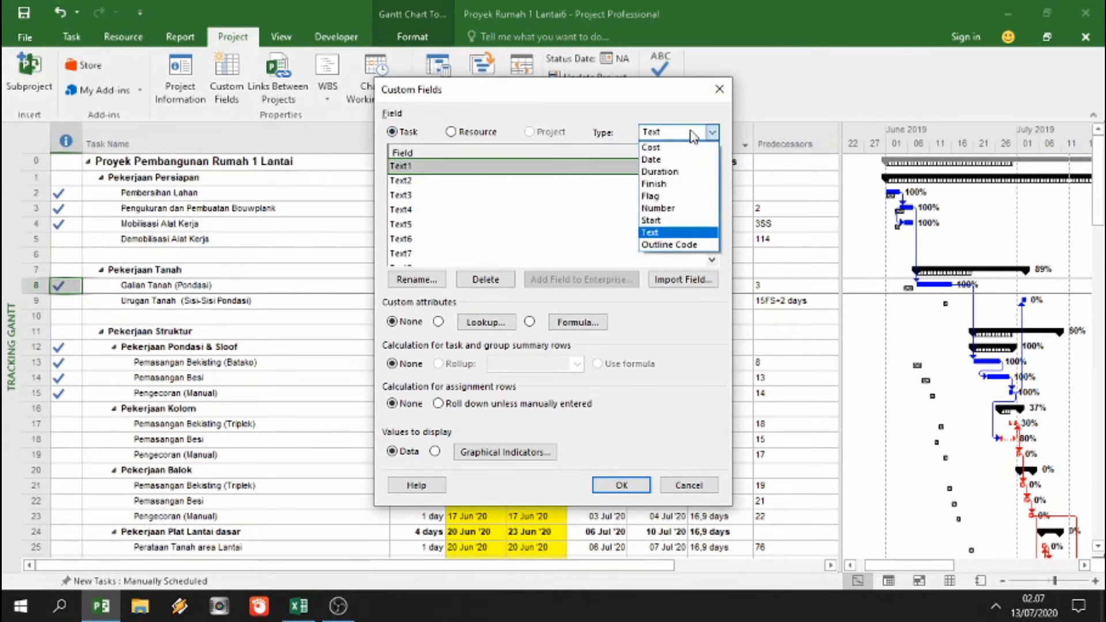
left_click(677, 160)
left_click(680, 131)
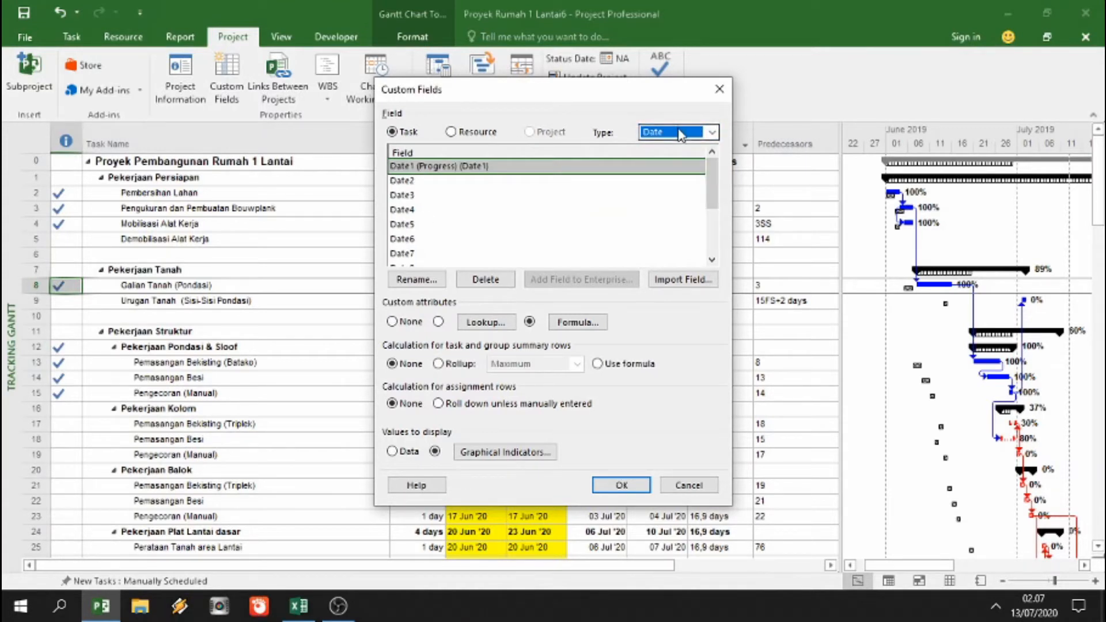
left_click(659, 172)
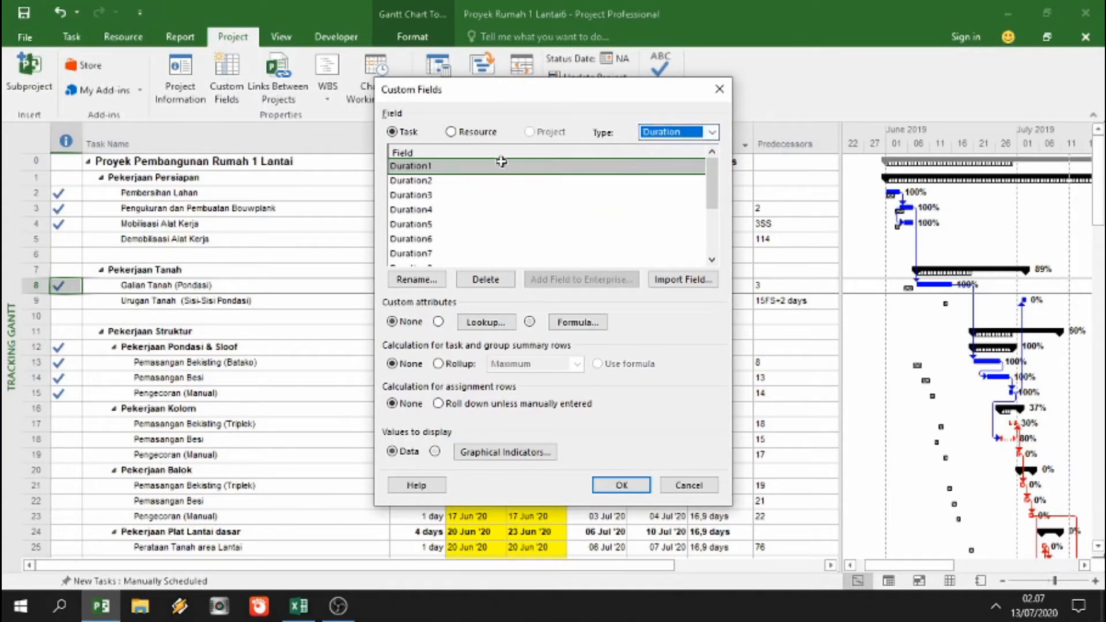
left_click(697, 137)
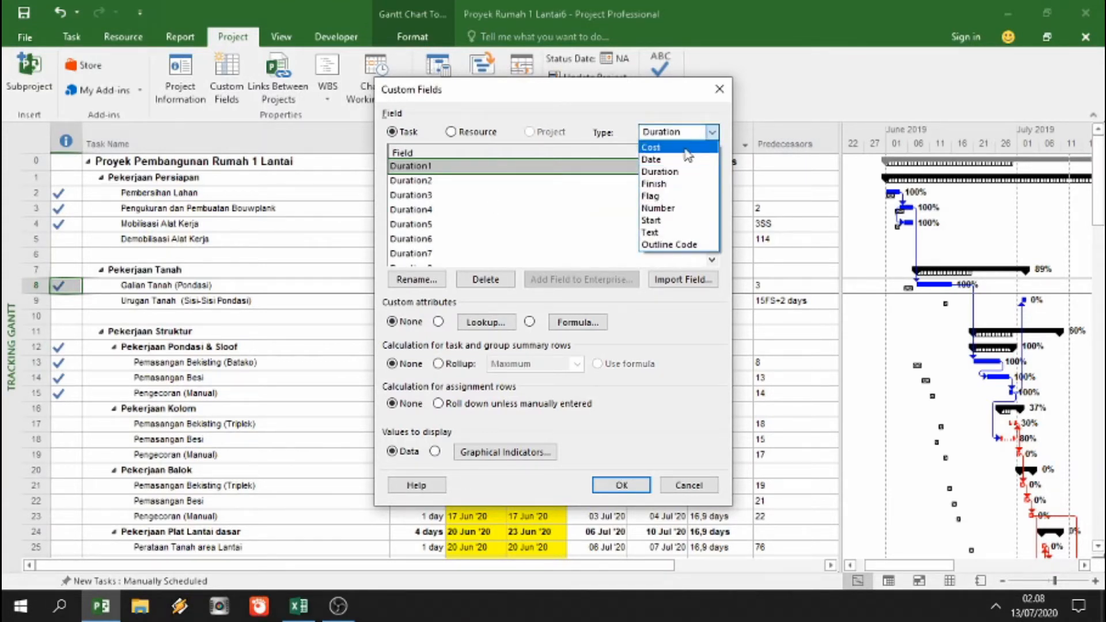
left_click(651, 233)
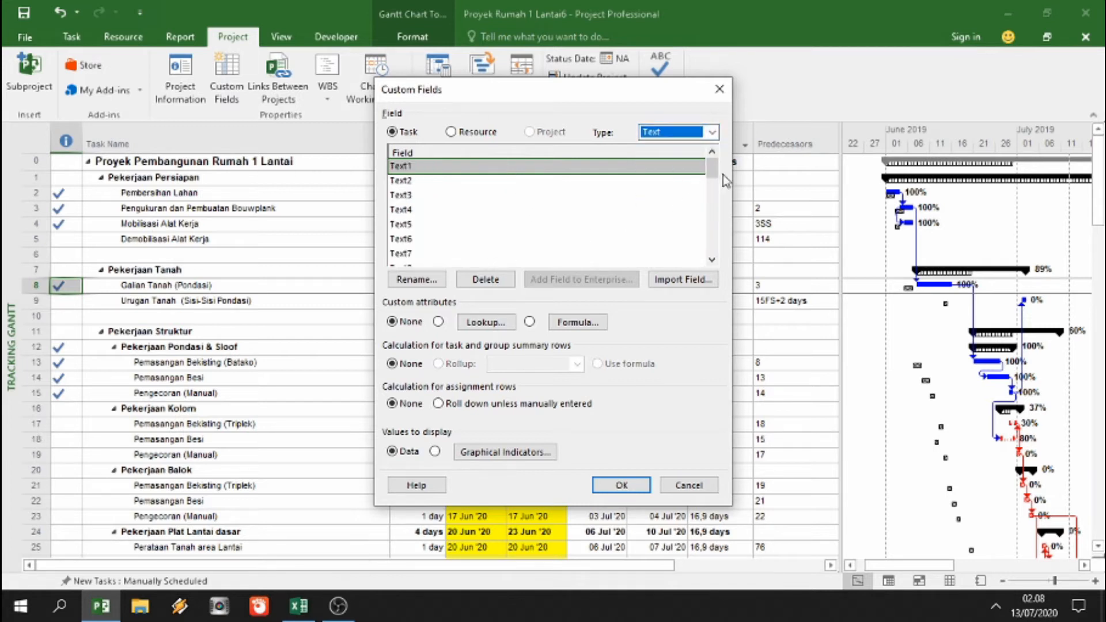
left_click_drag(713, 172, 718, 144)
Step: Rename the custom field Text1 as "PIC / Penanggung Jawab"
left_click(417, 281)
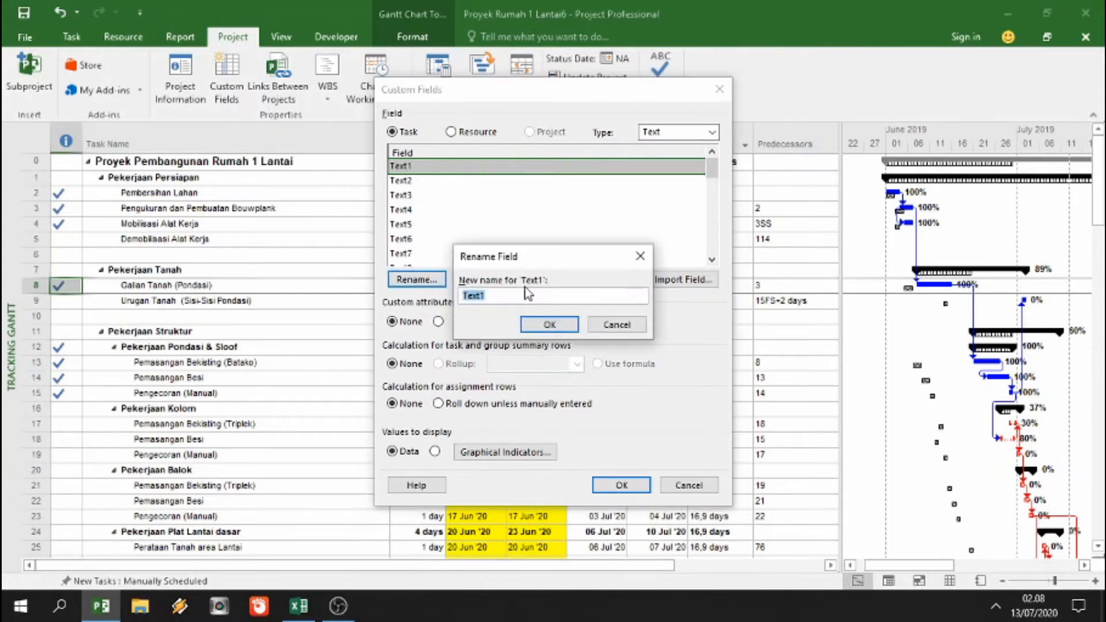
key("BackSpace")
type("PIC / Penanggung Jawab")
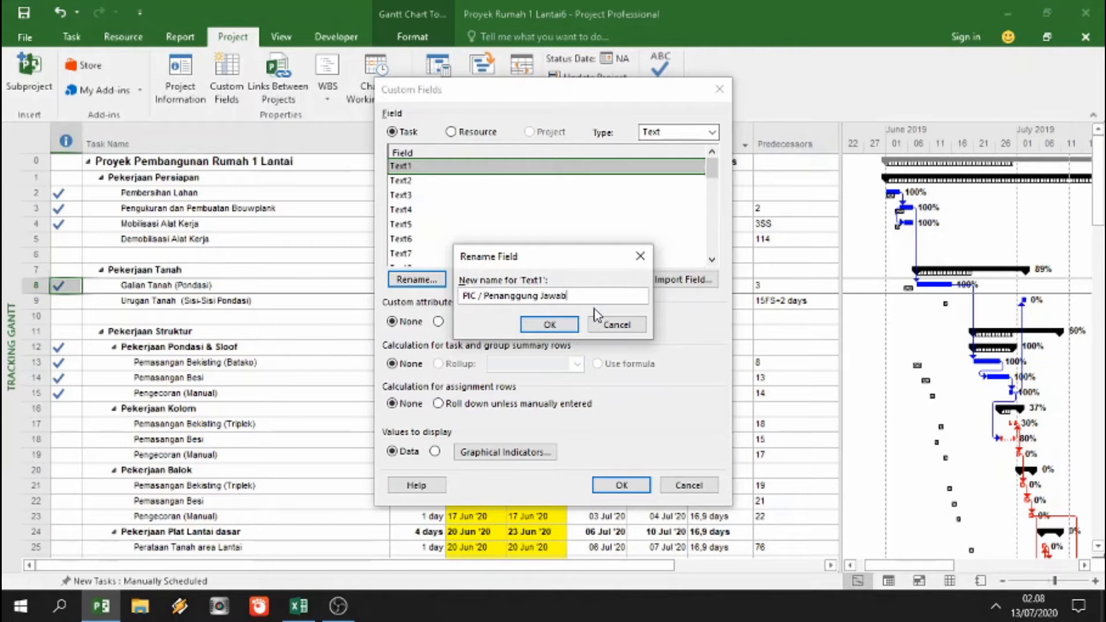
left_click(549, 325)
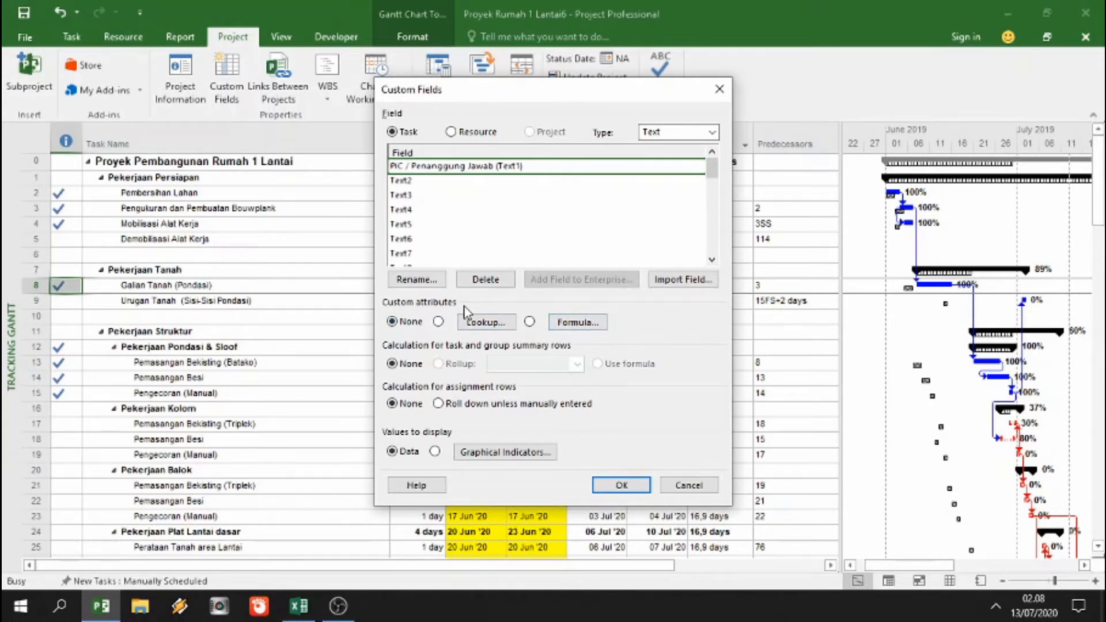
Step: Enable a lookup table for the PIC / Penanggung Jawab field, accept restricting it to listed items, and open the table for editing
left_click(439, 322)
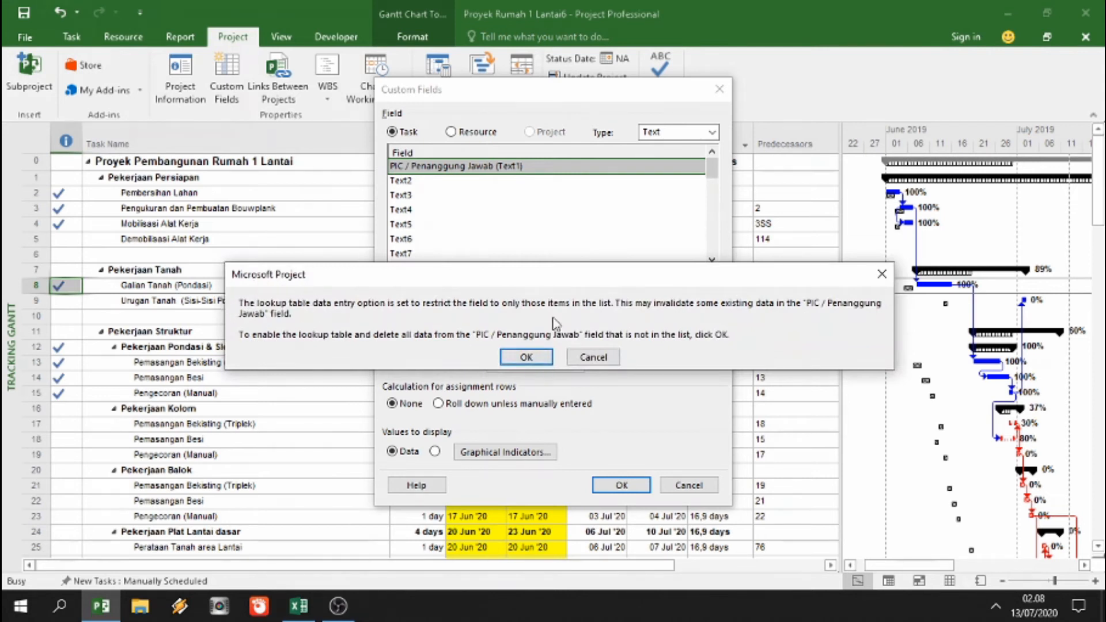
left_click(525, 359)
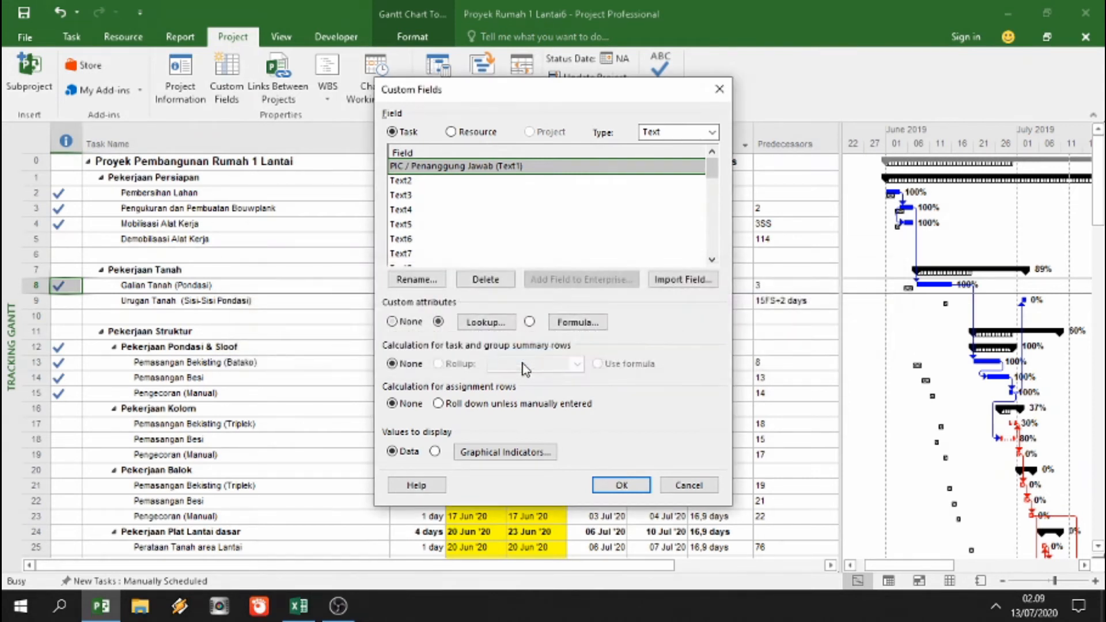
left_click(485, 324)
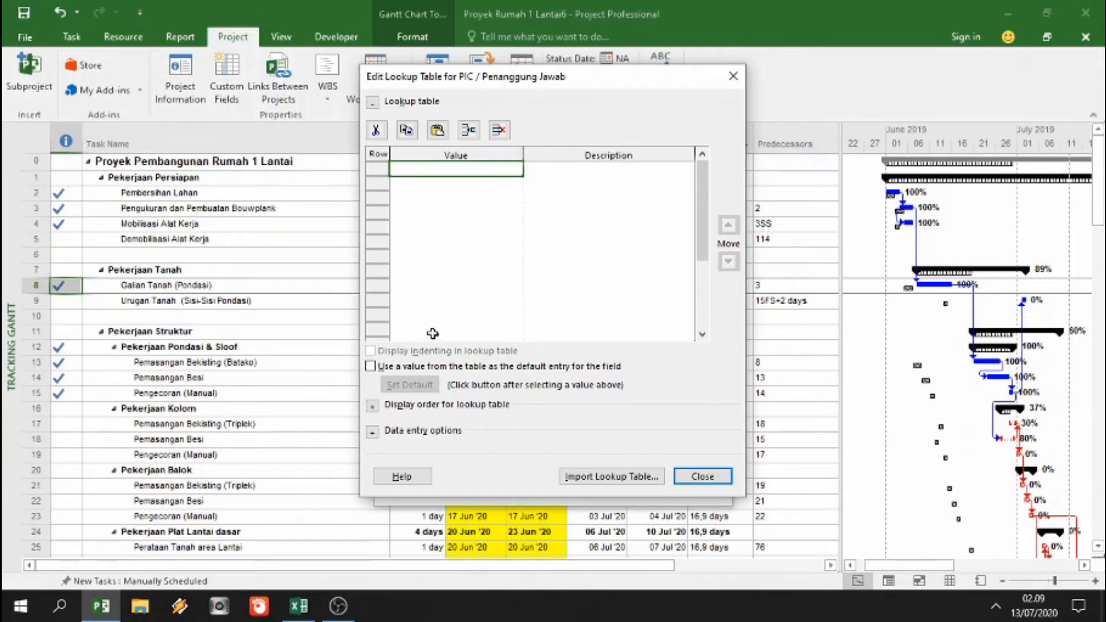
Step: Check the Nama list in the Excel workbook and enter the first two team members' names as values in the Project lookup table
left_click(299, 606)
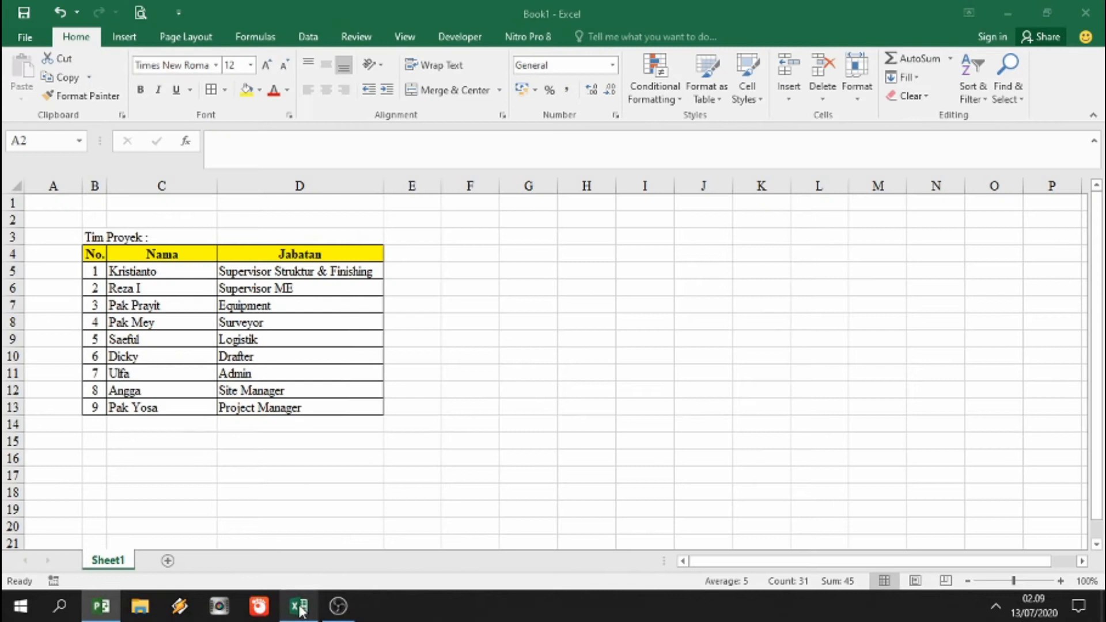
left_click_drag(158, 272, 147, 404)
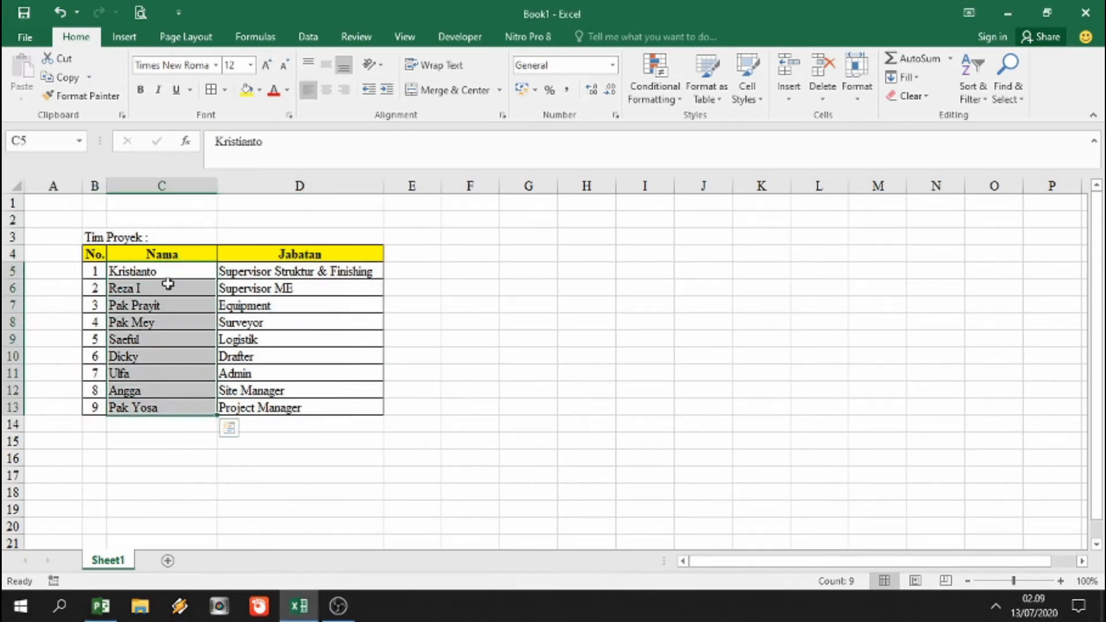
left_click(101, 606)
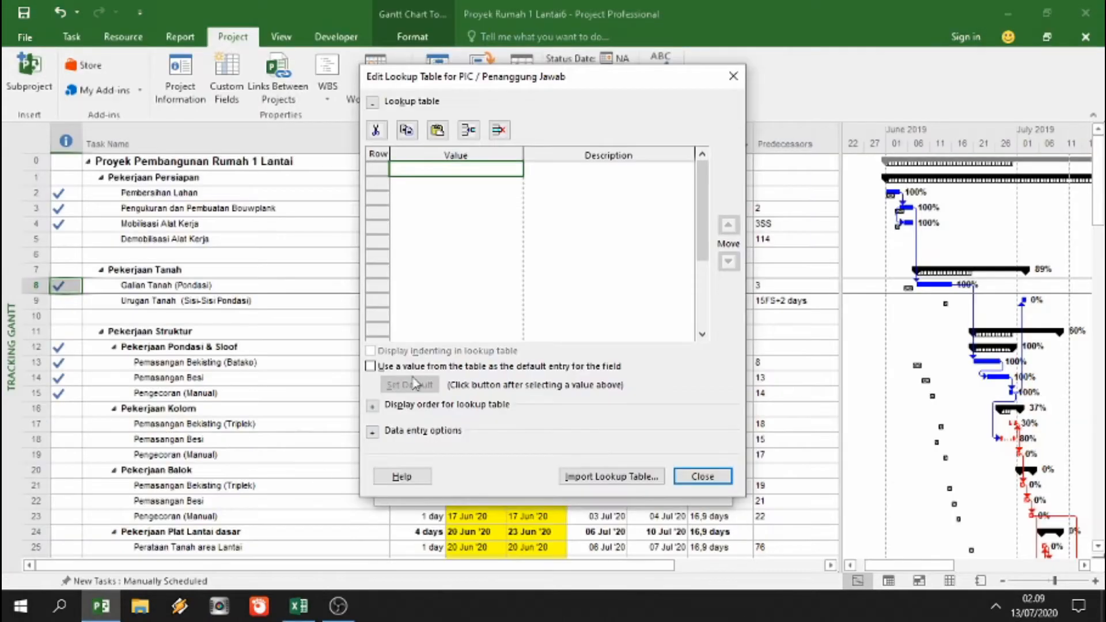
type("Kristianto")
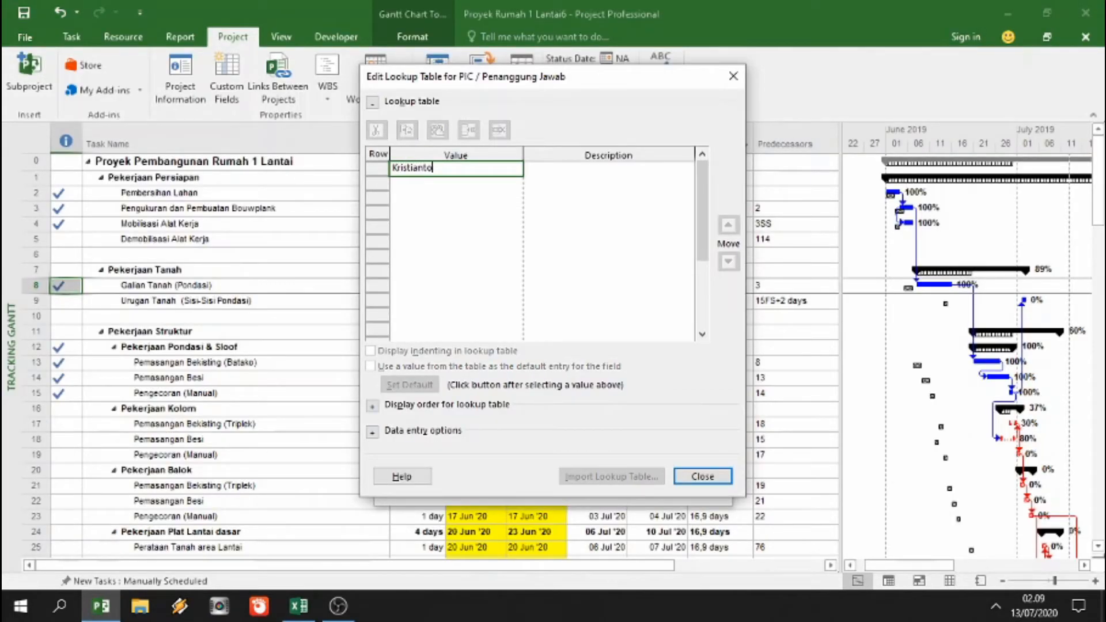
left_click(451, 183)
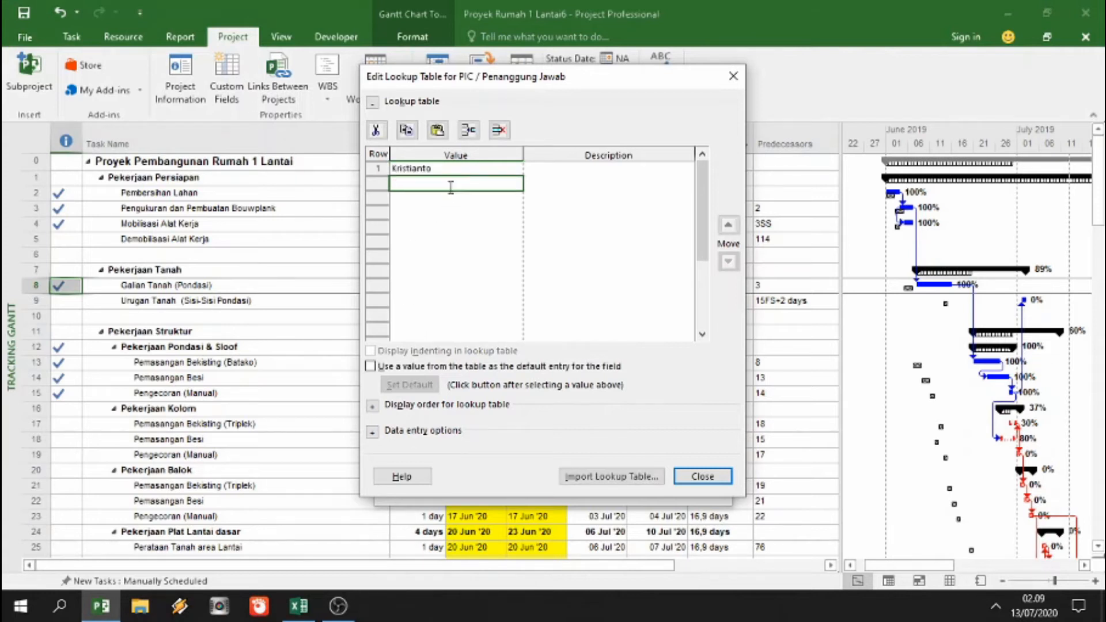
type("Reza")
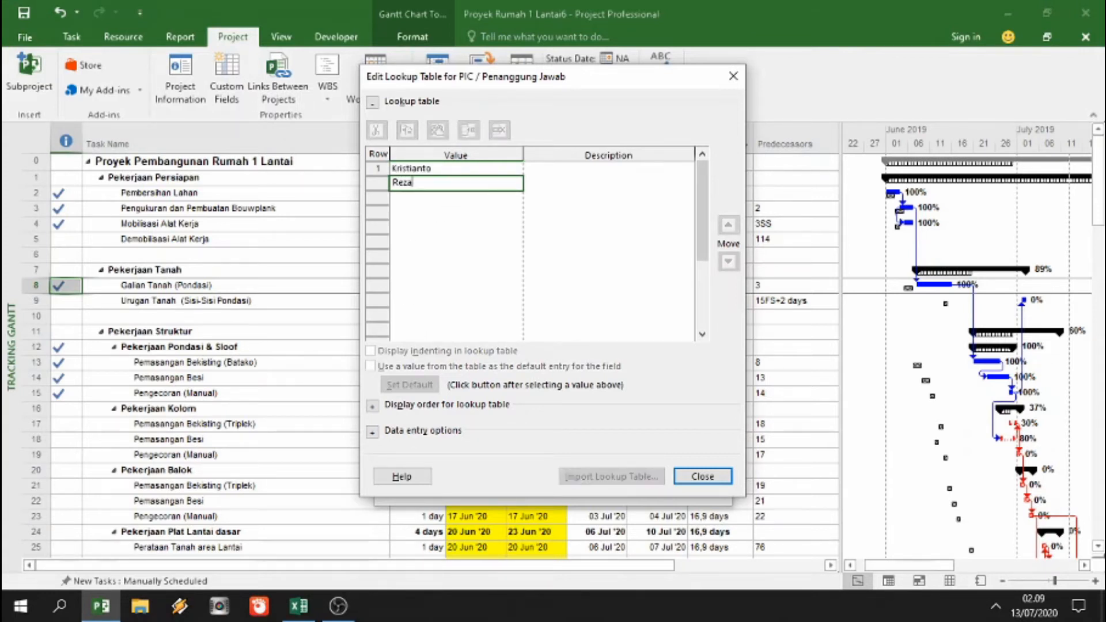
Step: Recheck the Excel team list and enter the third and fourth team members' names in the Project lookup table
left_click(424, 197)
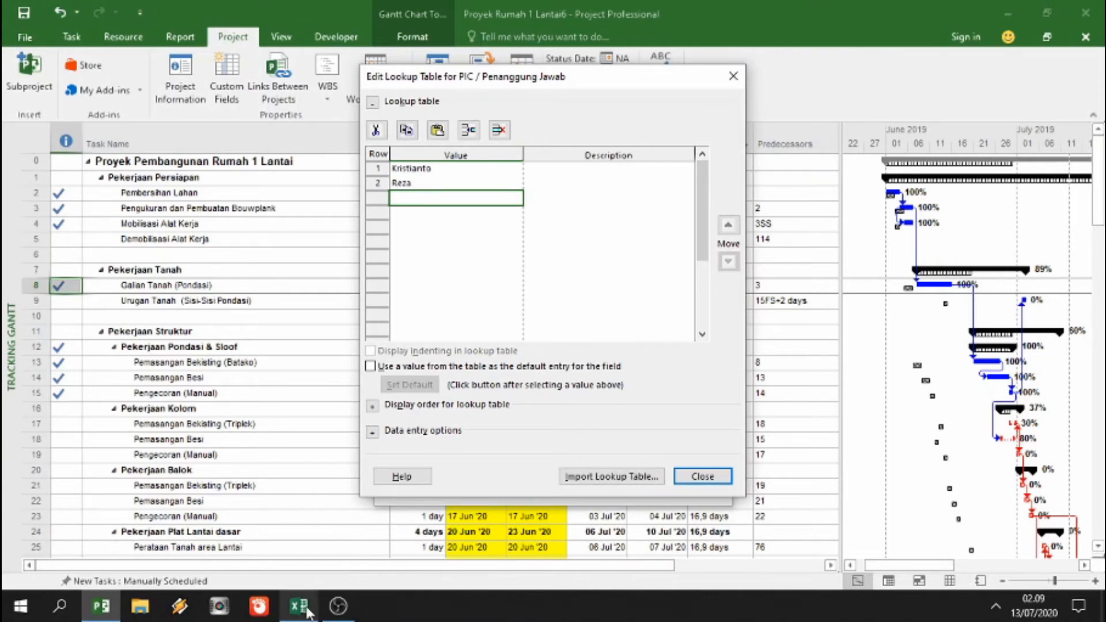
left_click(299, 608)
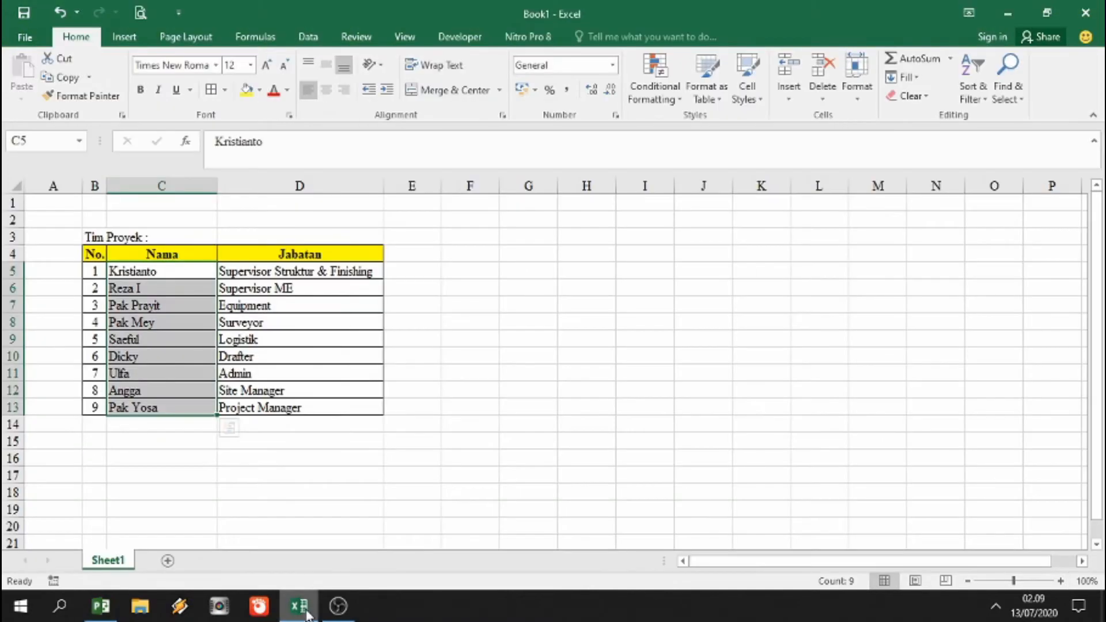
left_click(101, 606)
type("Pak")
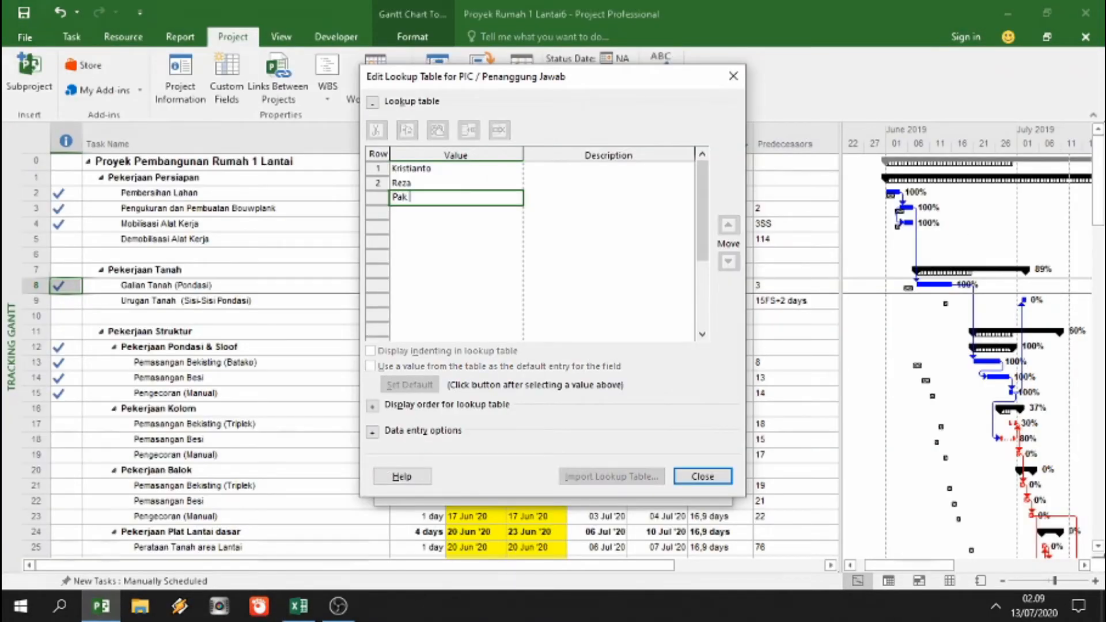
type(" Prayit")
left_click(444, 215)
type("Pa")
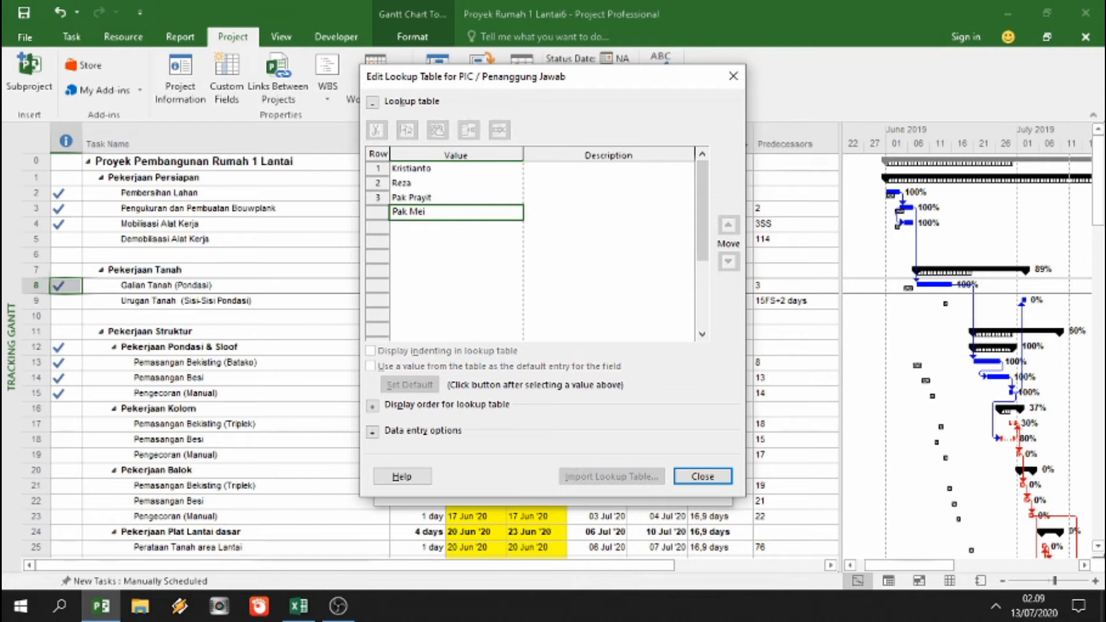
type("k Mei")
Step: Consult the Excel team list again and add the fifth, sixth and seventh team members' names to the Project lookup table
left_click(299, 606)
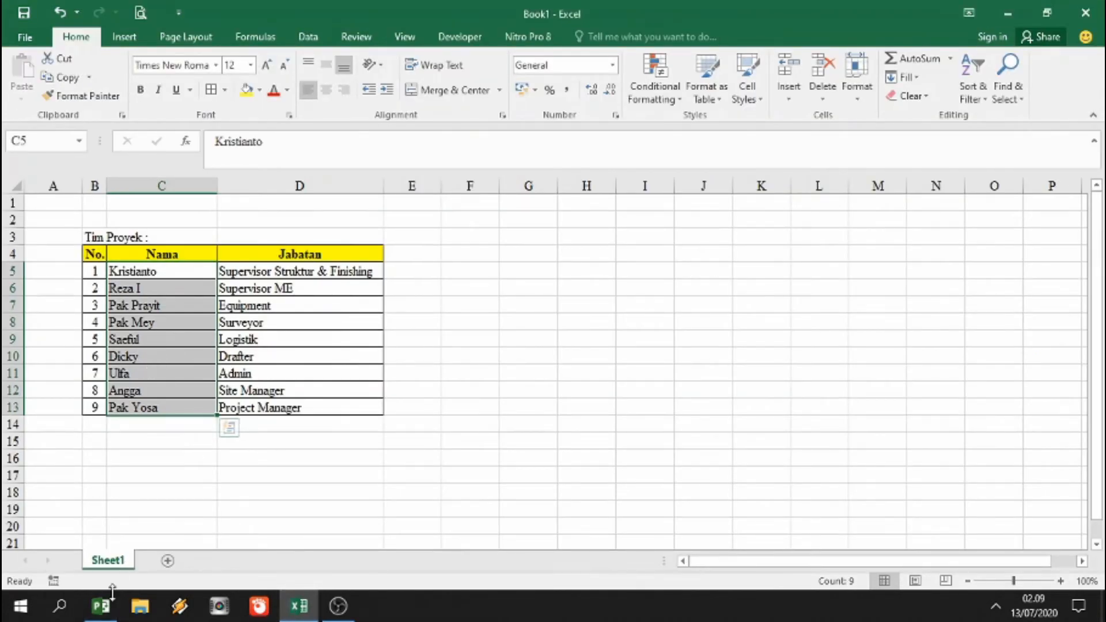
left_click(116, 608)
left_click(412, 233)
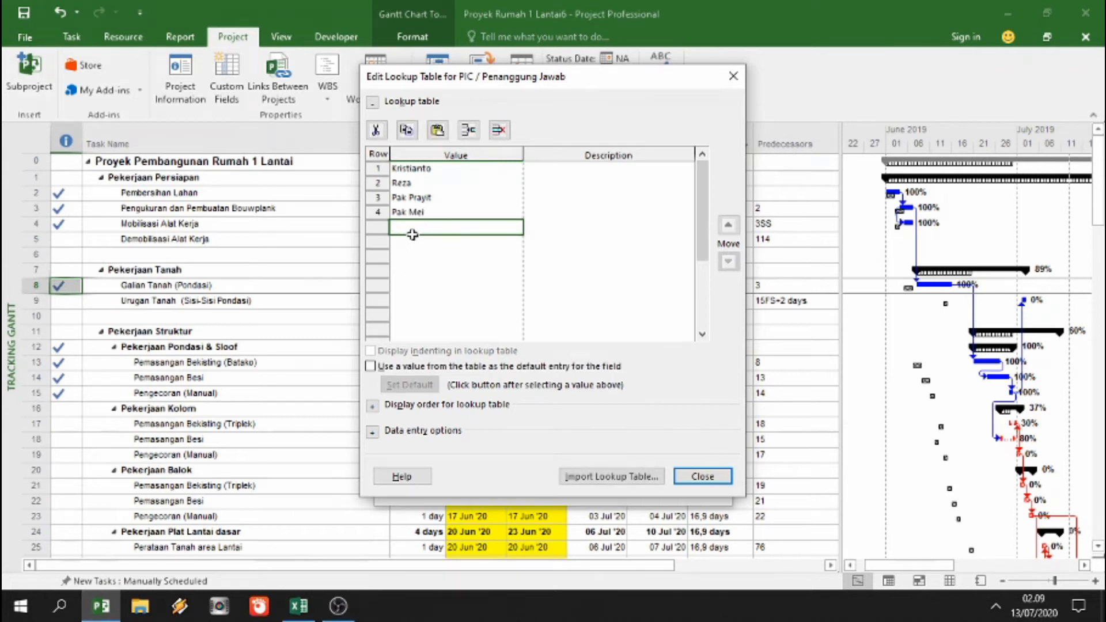
type("Saeful")
left_click(418, 243)
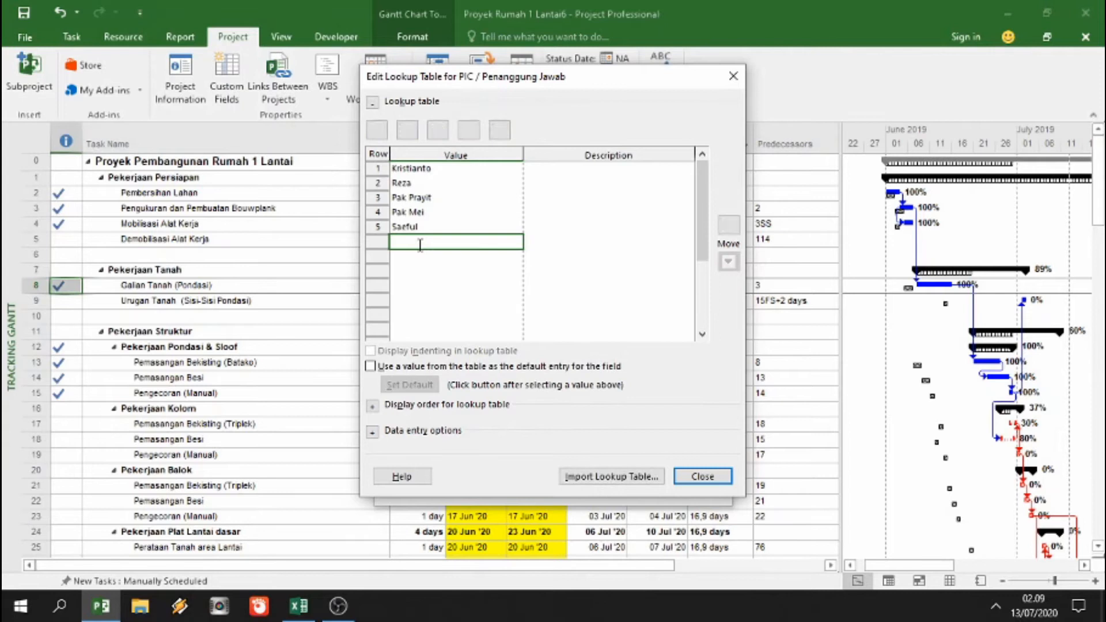
type("Dicky")
left_click(415, 254)
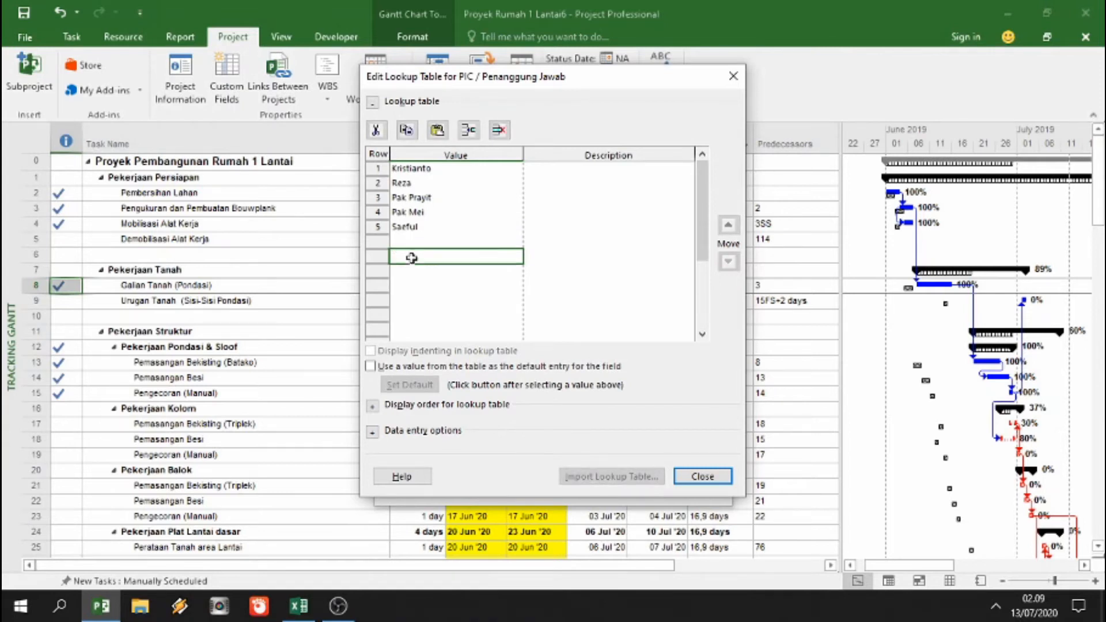
type("Ulfa")
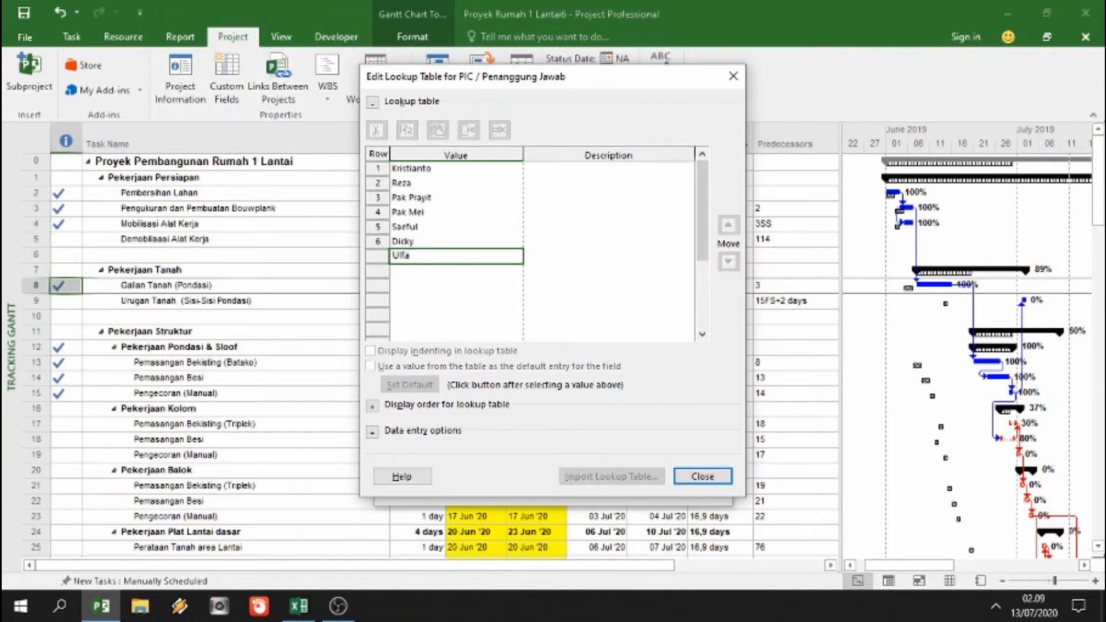
Step: Add the names of the Site Manager and the Project Manager as values in rows 8 and 9 of the lookup table
left_click(413, 270)
type("Angga")
left_click(412, 287)
type("Pak Yosa")
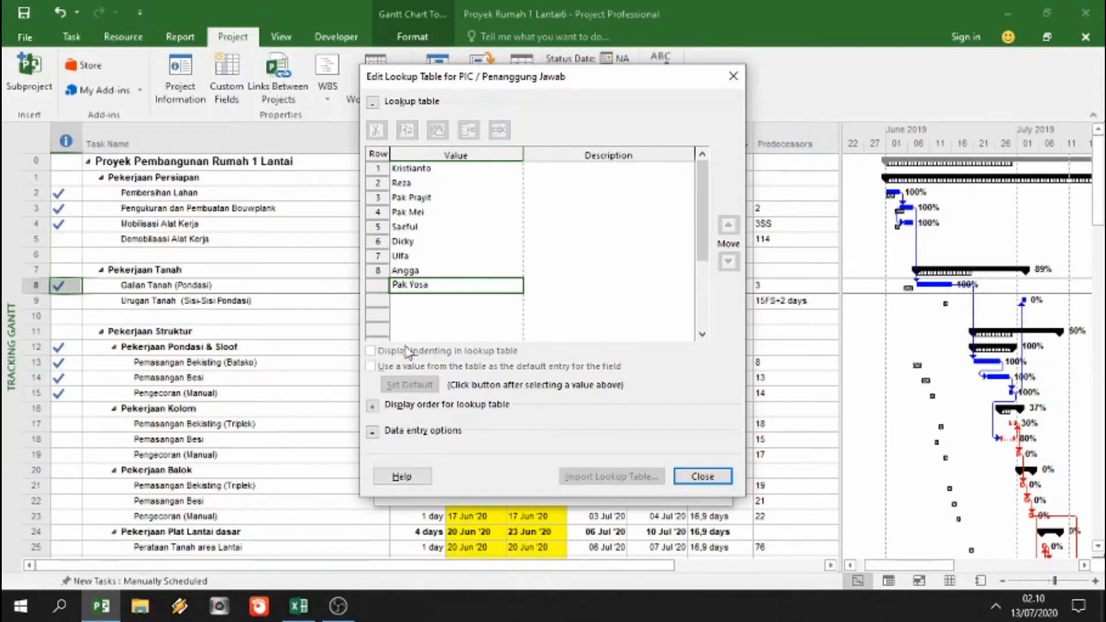
left_click(429, 300)
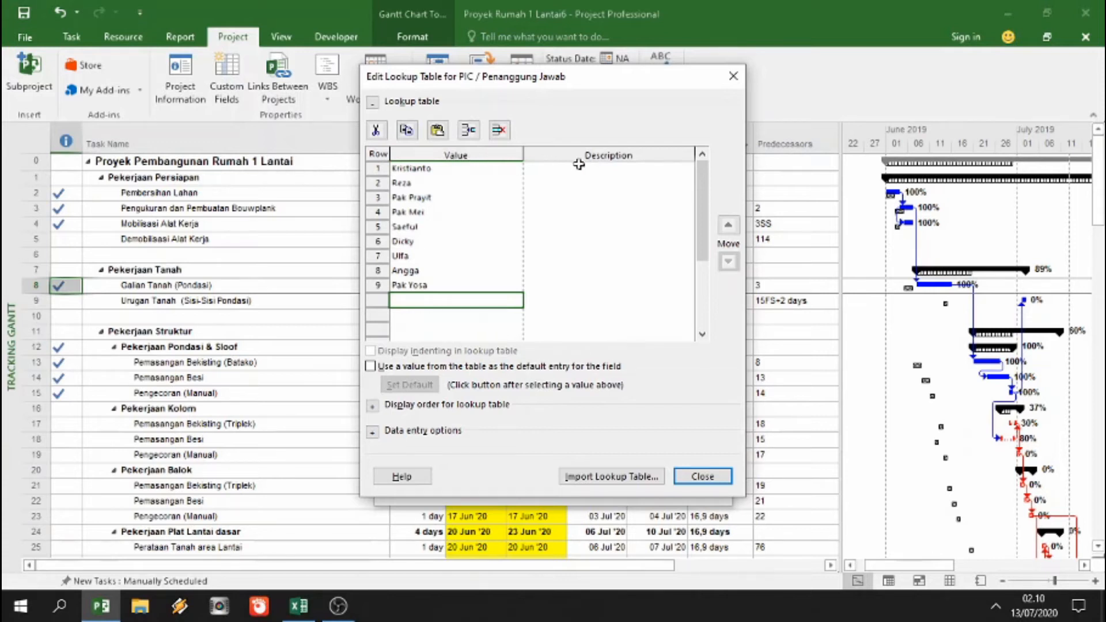
Step: Leave the lookup table's Description column blank, close the table and accept restricting the field to the listed values
left_click(602, 159)
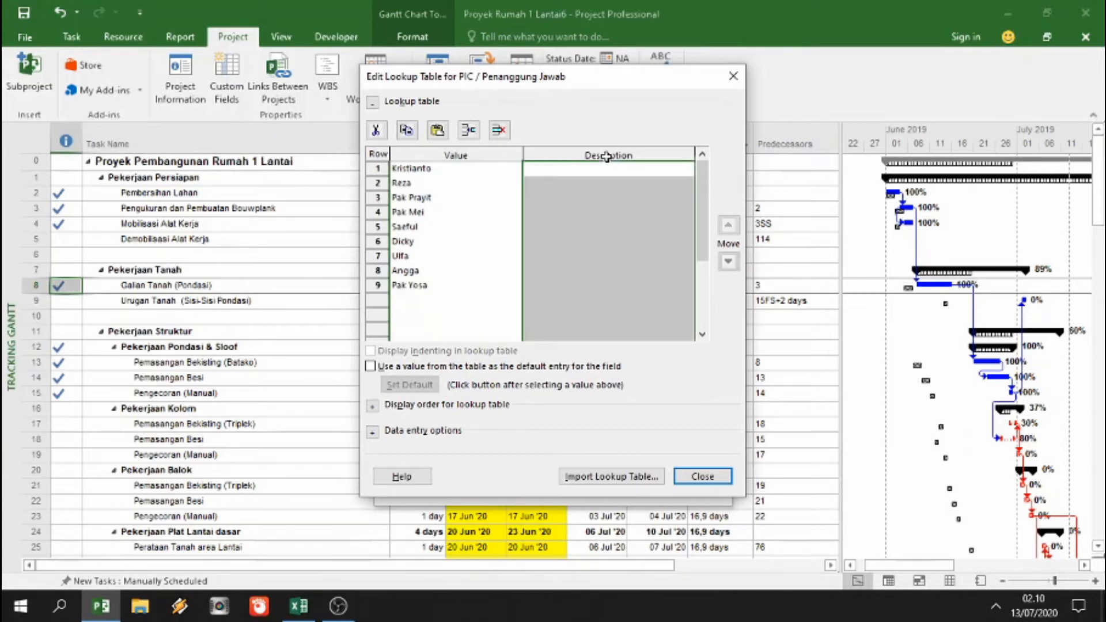
left_click(593, 169)
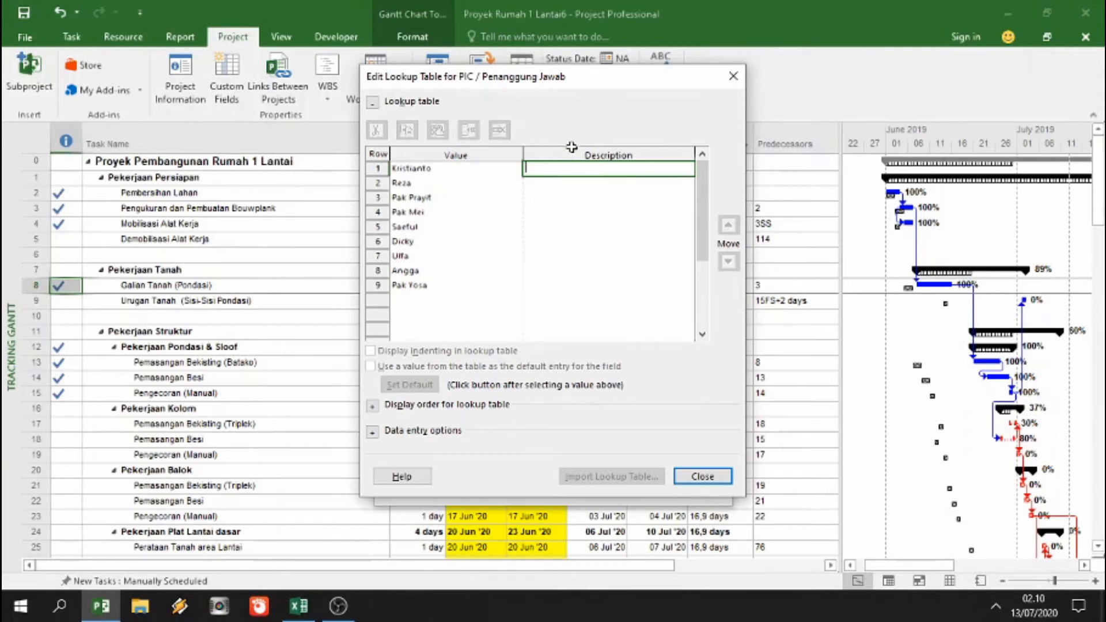
left_click(469, 198)
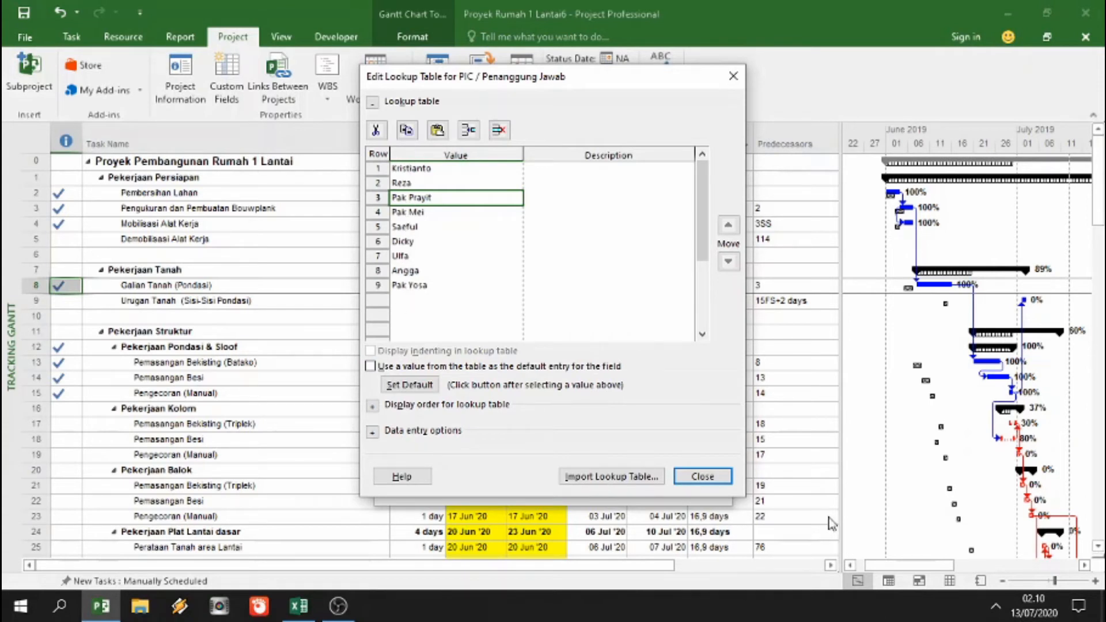
left_click(702, 477)
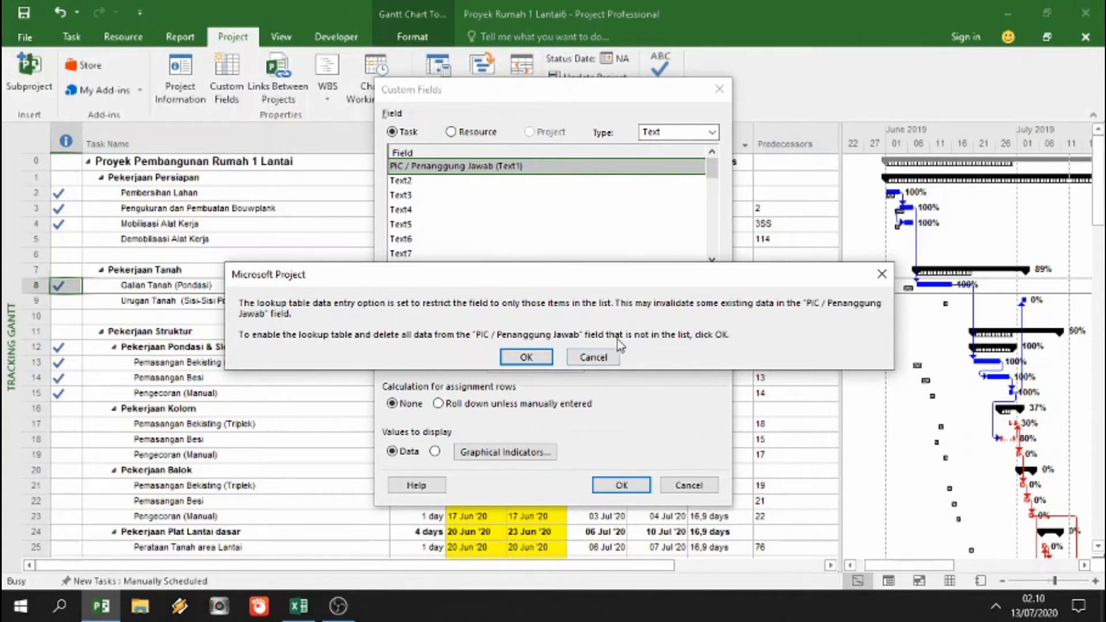
left_click(526, 357)
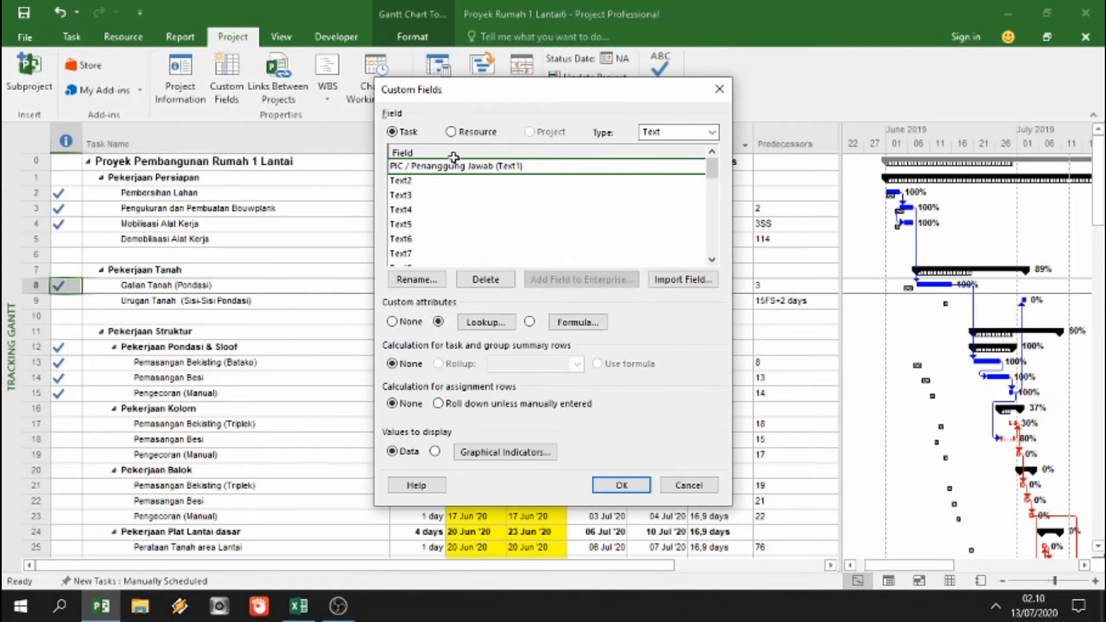
Step: Review the lookup table of the PIC / Penanggung Jawab field and compare it with the lookup table of Text2
left_click(494, 323)
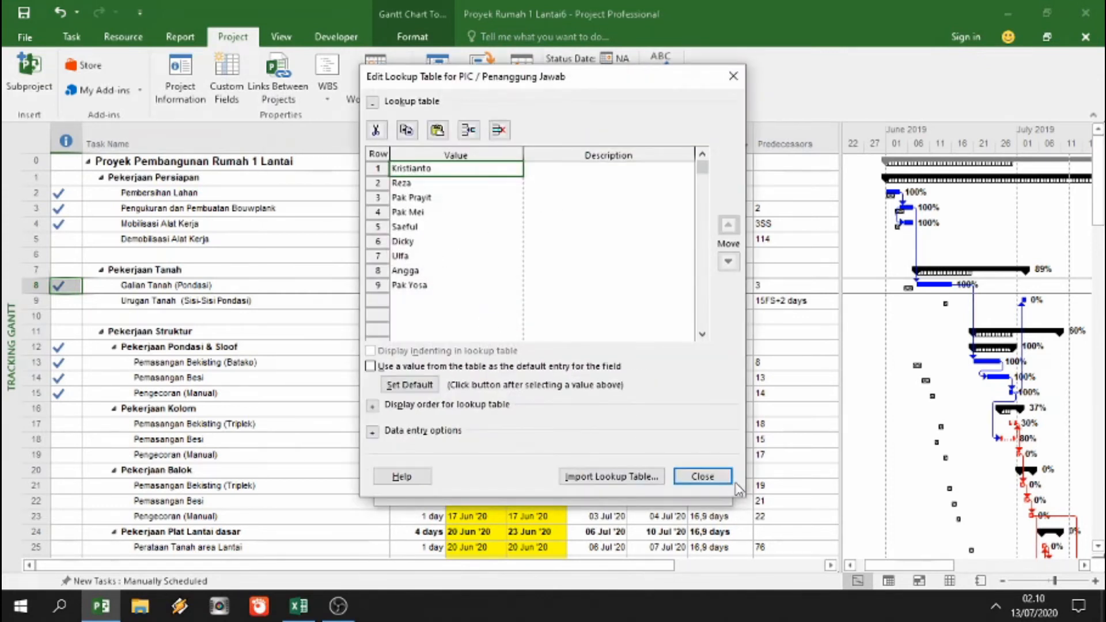
left_click(727, 484)
left_click(513, 357)
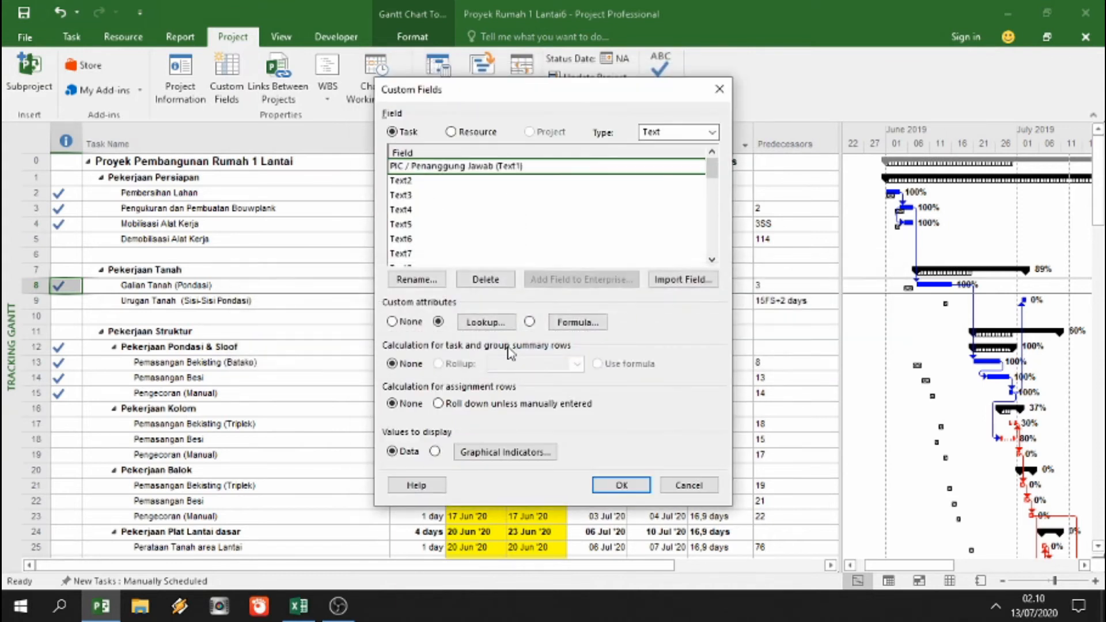
left_click(409, 181)
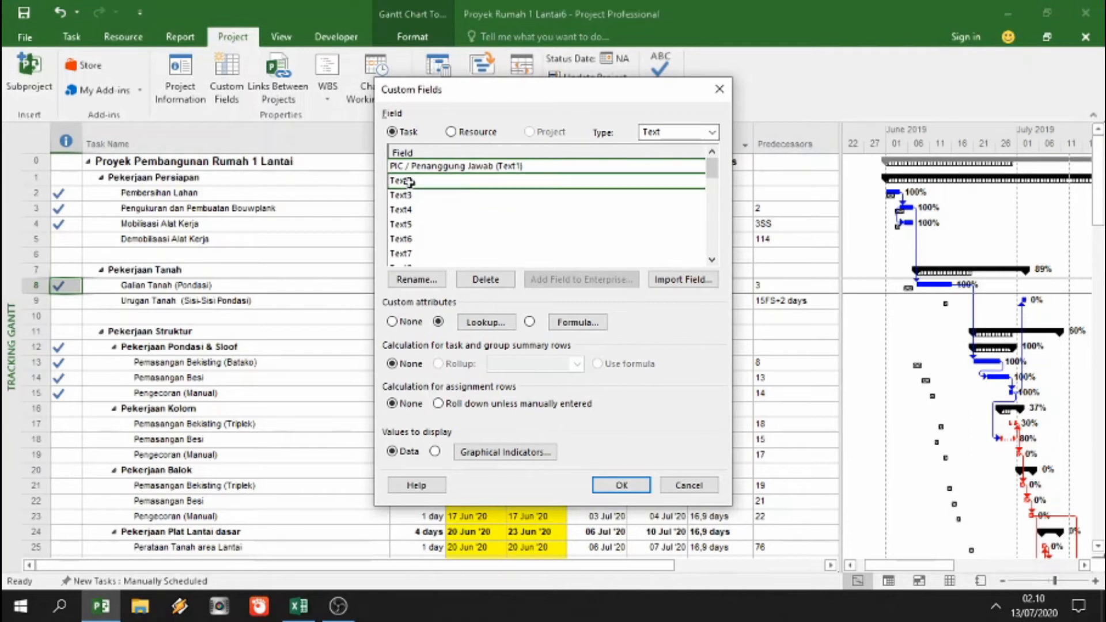
left_click(485, 322)
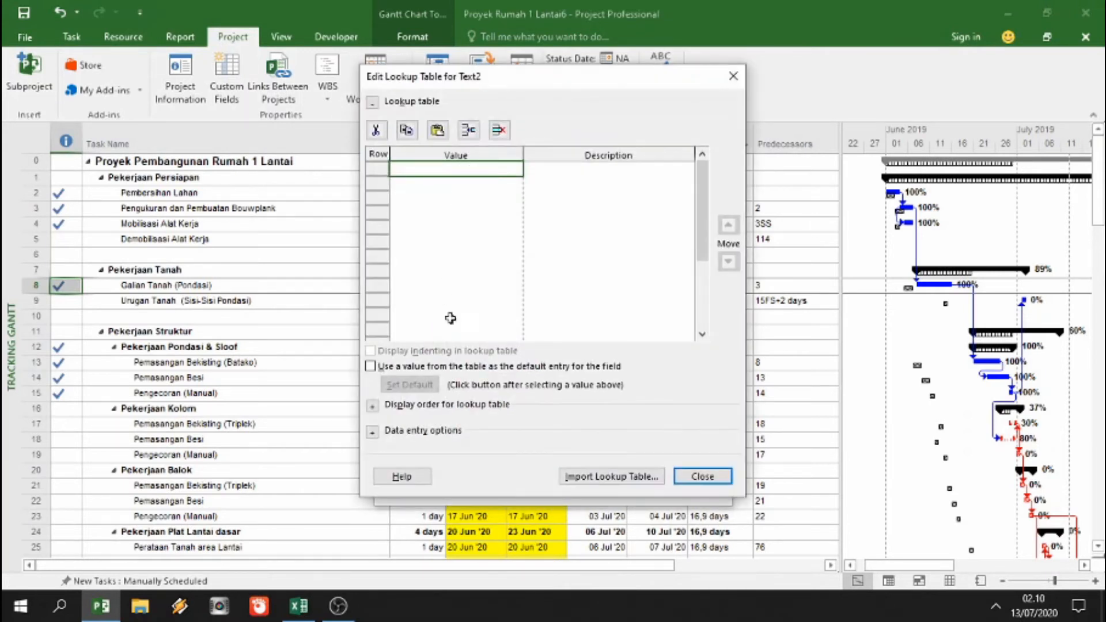
left_click(702, 478)
left_click(526, 351)
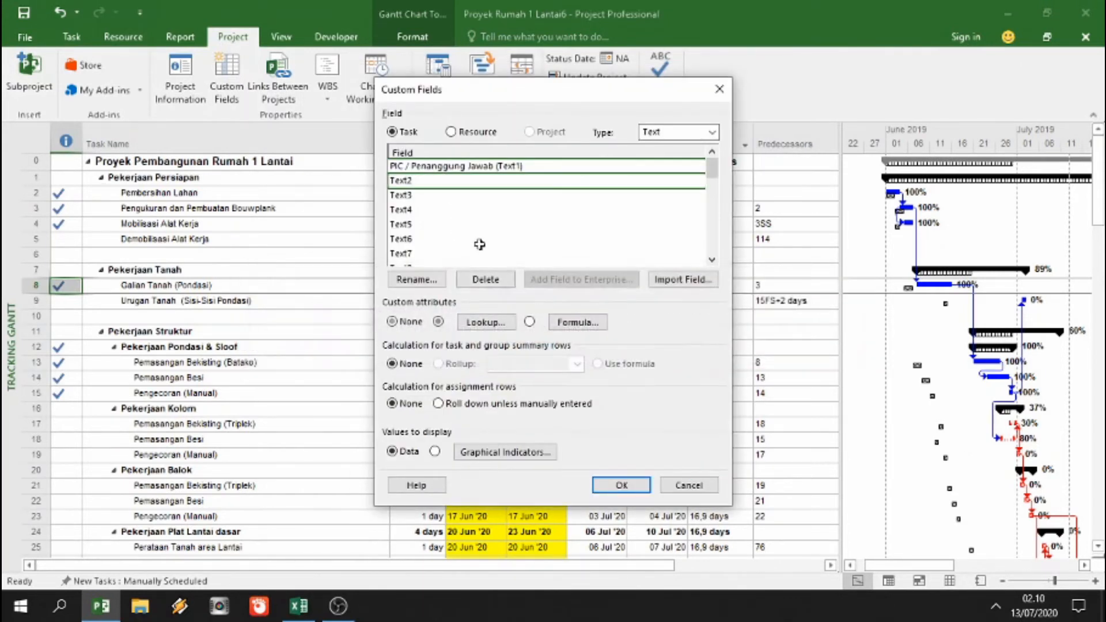
Step: Recheck the lookup values of the PIC / Penanggung Jawab field and apply the custom field settings
left_click(468, 167)
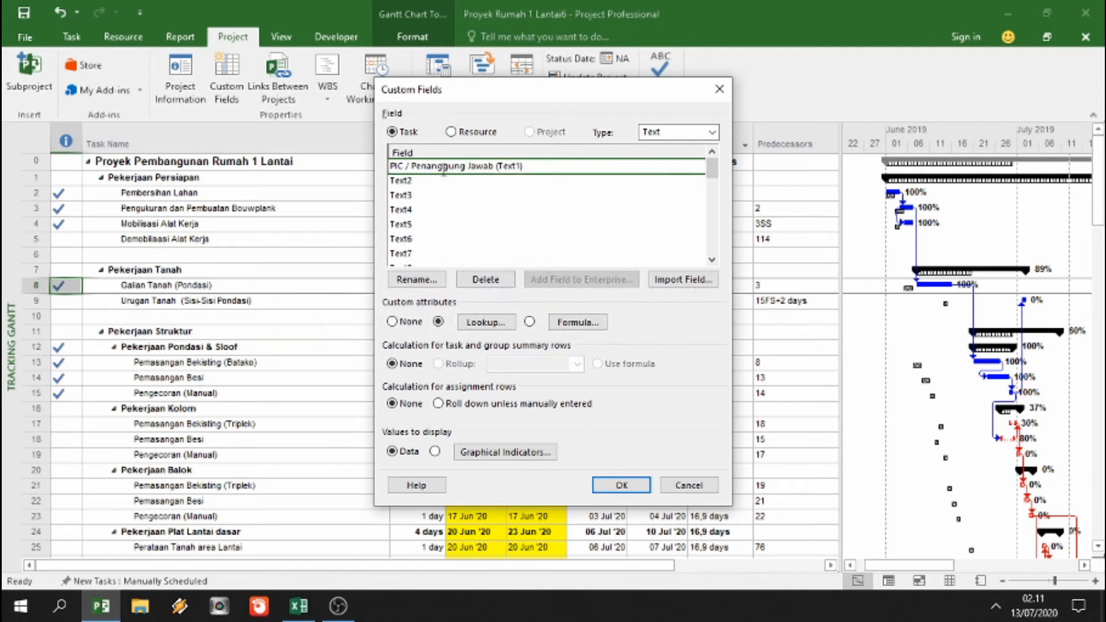
left_click(478, 322)
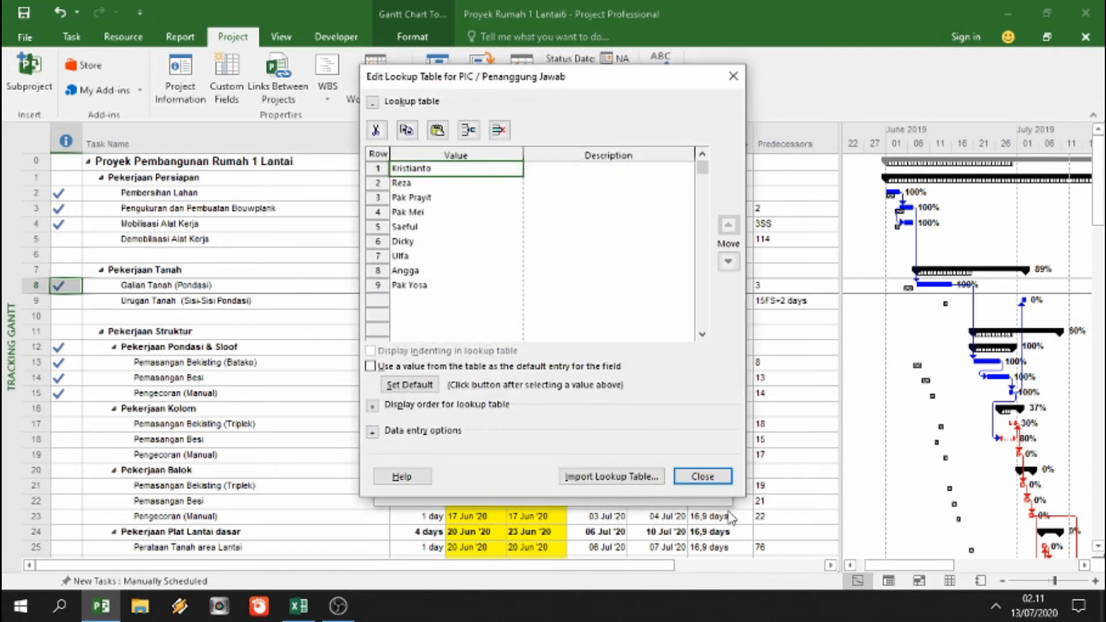
left_click(702, 476)
left_click(538, 358)
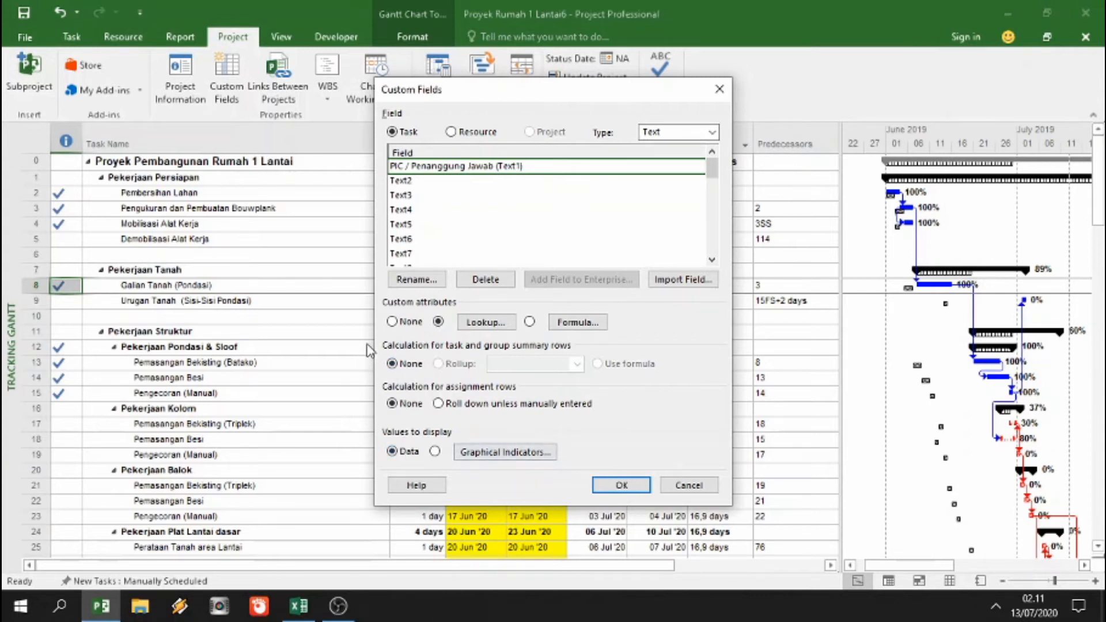
left_click(612, 490)
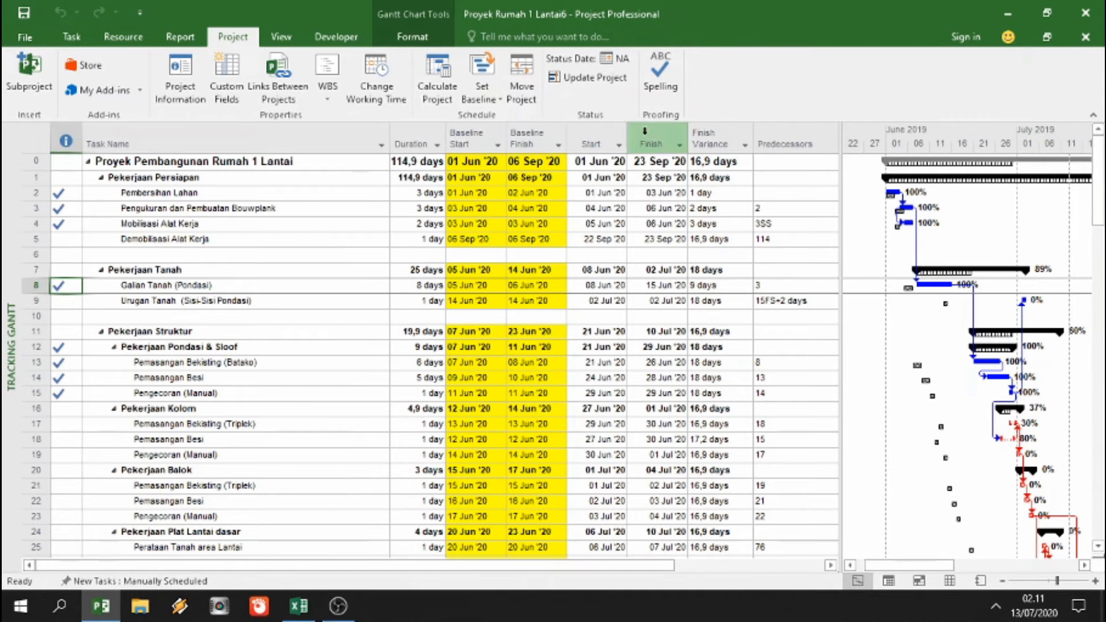
Step: Insert the Text1 (PIC / Penanggung Jawab) field as a column before Predecessors and widen the task table to show it
right_click(790, 135)
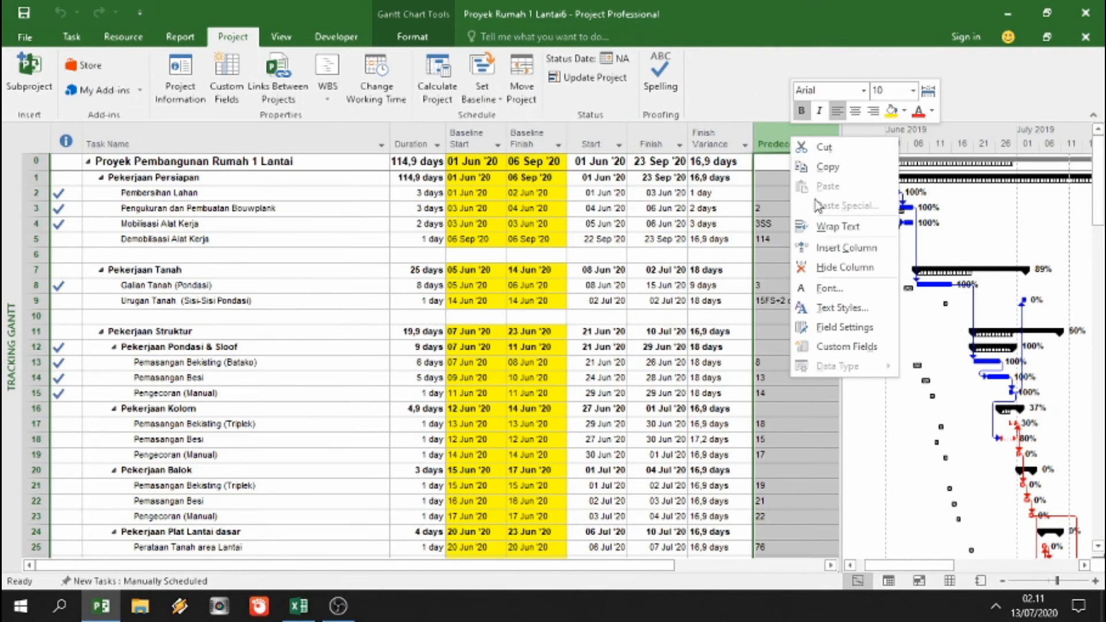
left_click(830, 248)
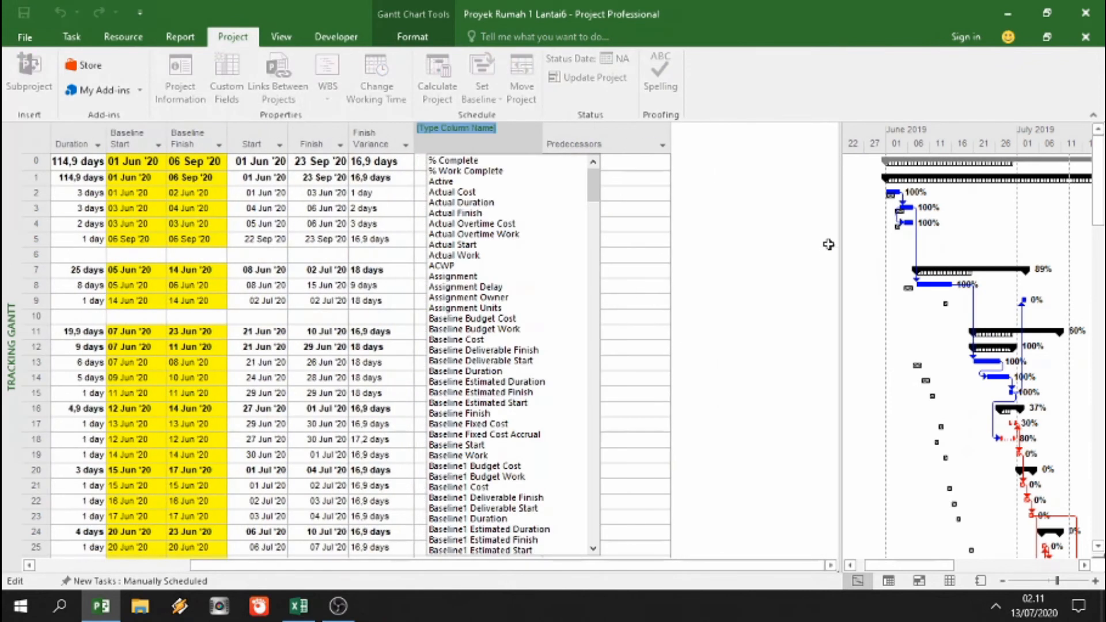
left_click_drag(594, 185, 607, 506)
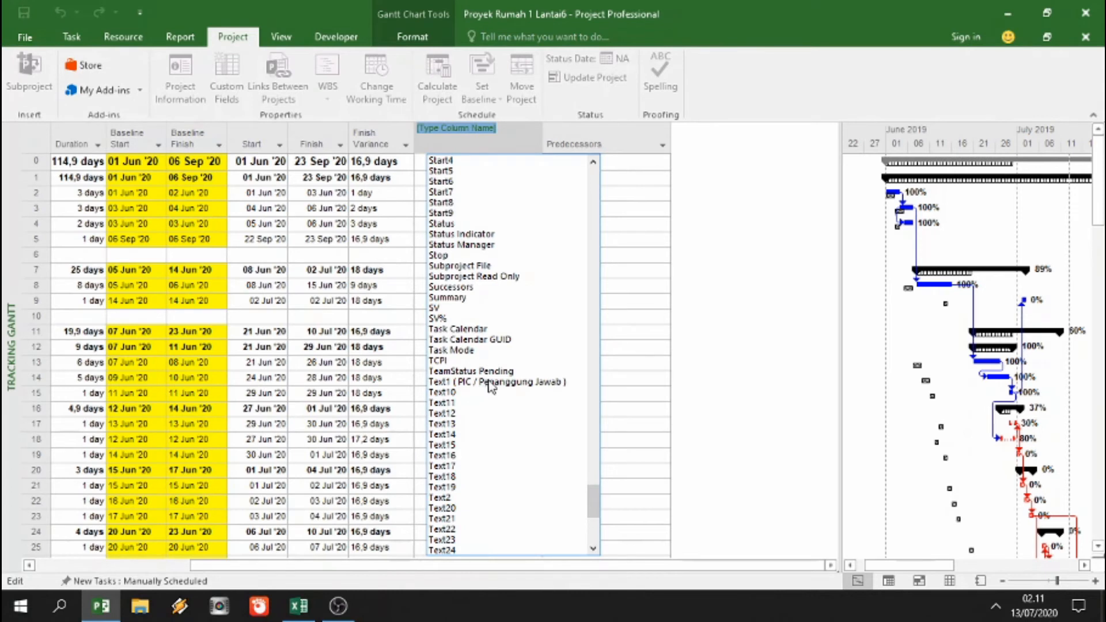
left_click(489, 383)
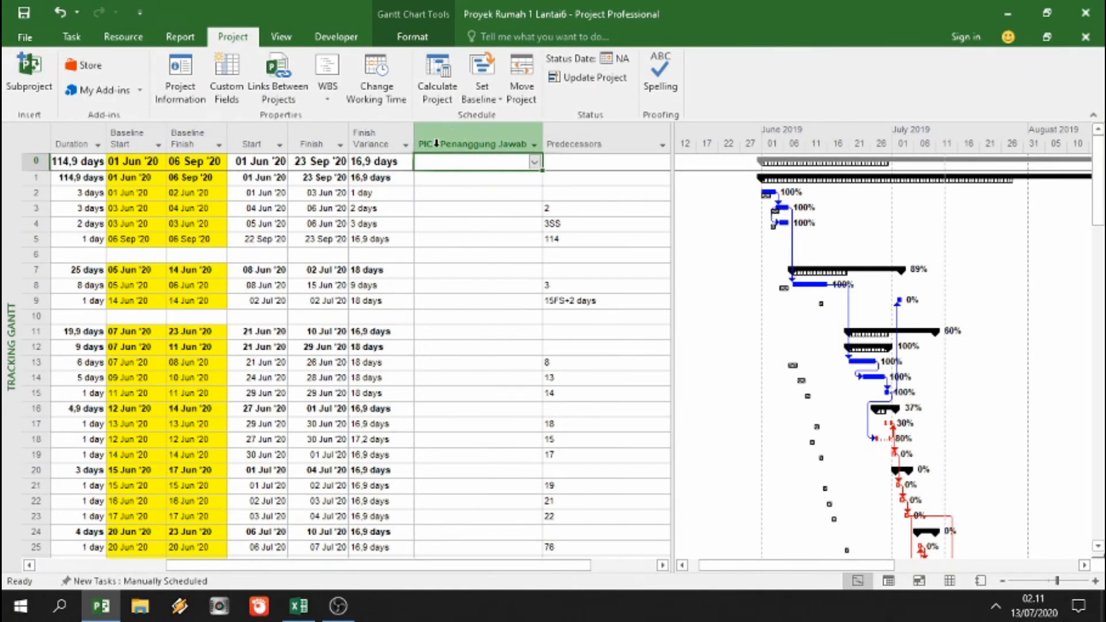
left_click_drag(587, 567, 522, 568)
left_click_drag(672, 439, 866, 418)
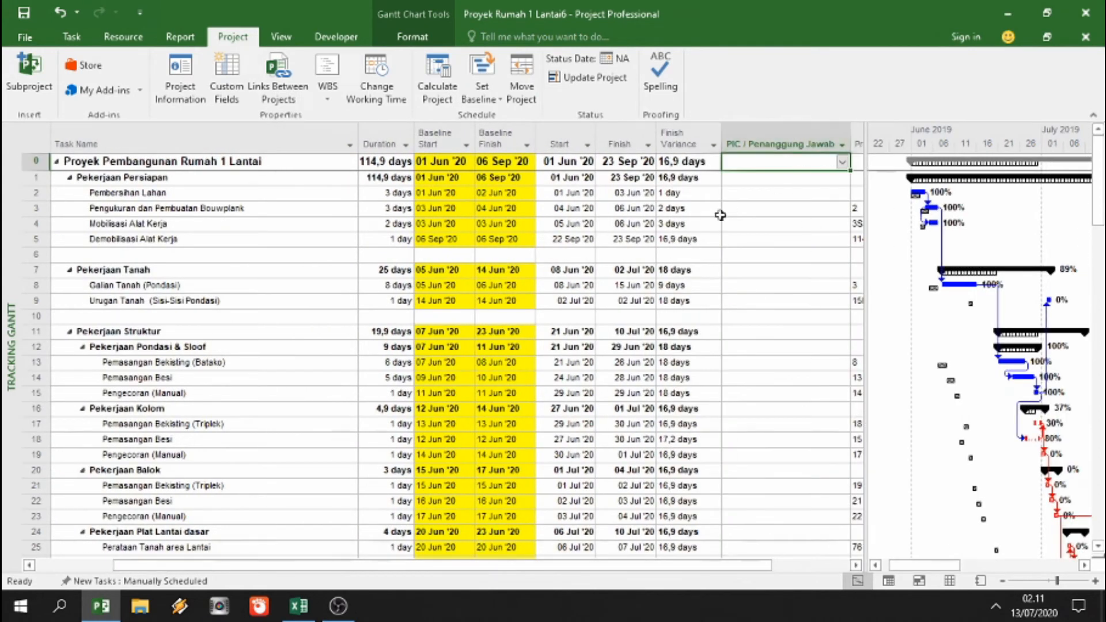
Step: Check the selectable names in the PIC / Penanggung Jawab cells of Pembersihan Lahan and Pengukuran dan Pembuatan Bouwplank without choosing one
left_click(753, 193)
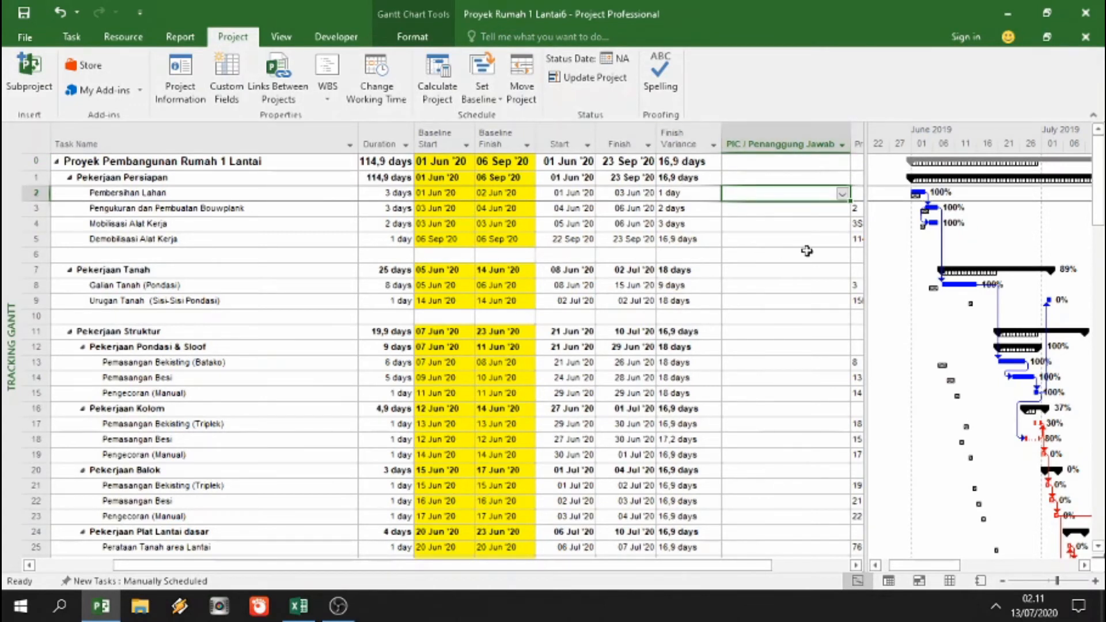
left_click(844, 195)
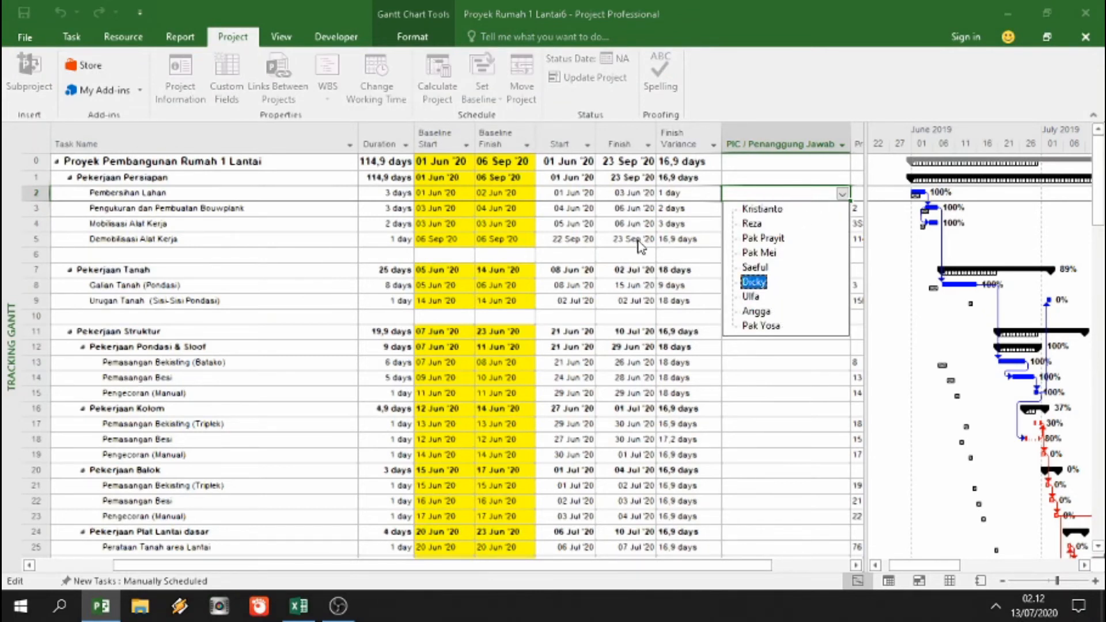
key("Escape")
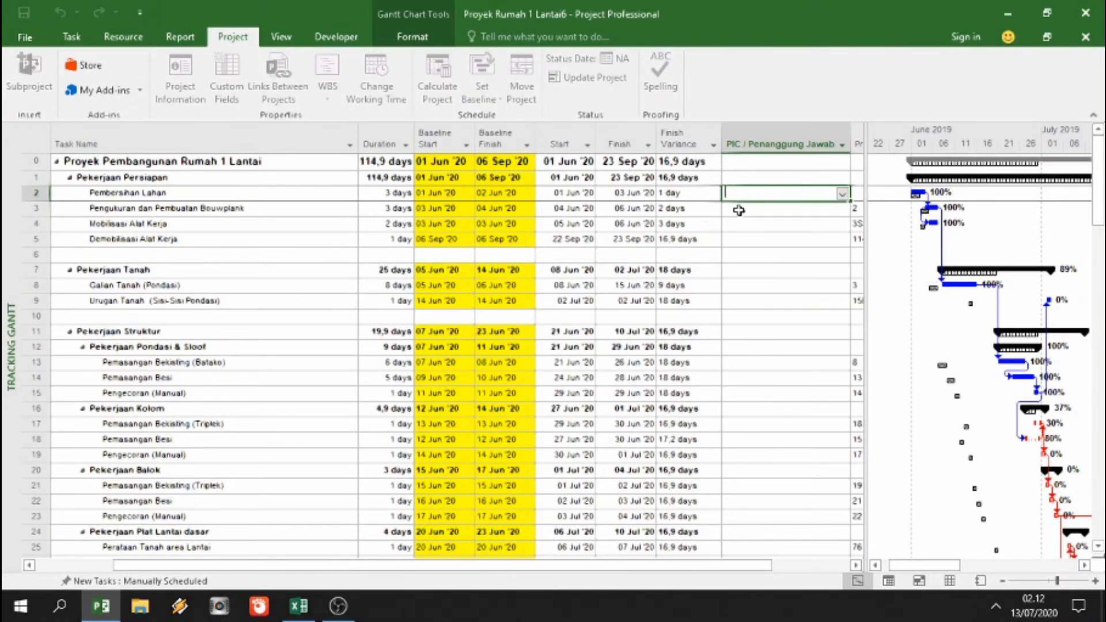
left_click(820, 212)
left_click(842, 211)
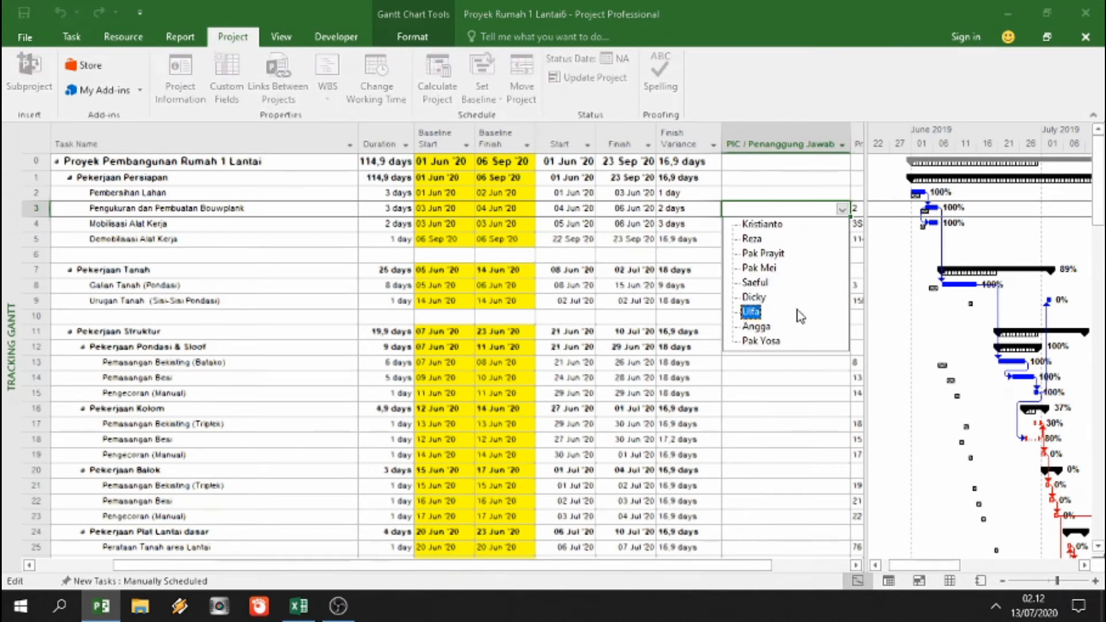
key("Escape")
left_click(323, 192)
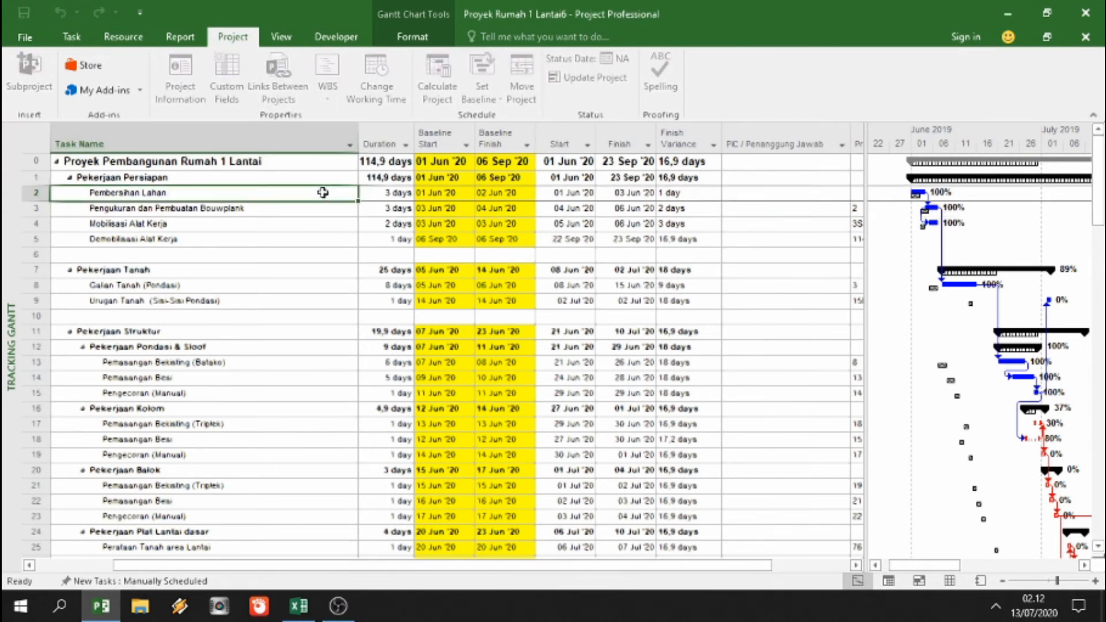
left_click(313, 213)
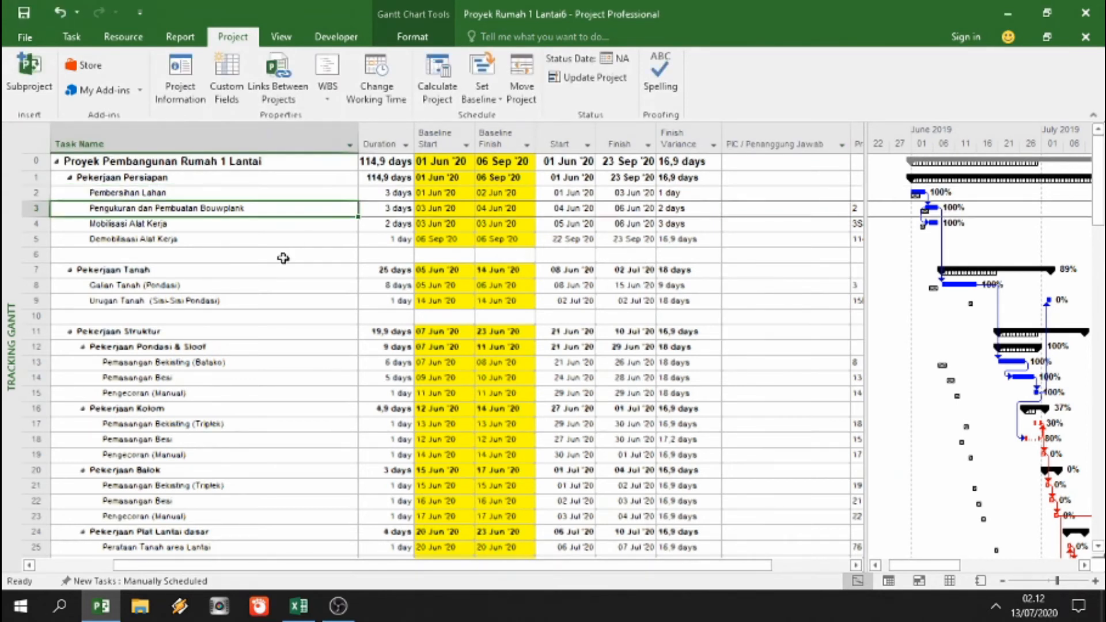
left_click(290, 237)
left_click(310, 194)
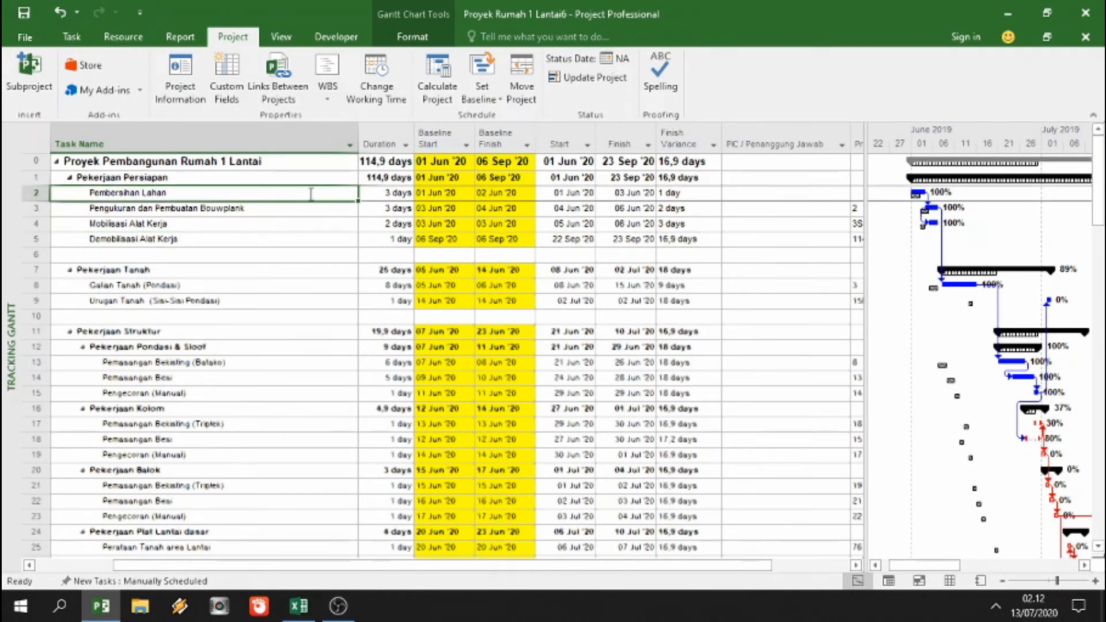
Step: Assign the Surveyor as PIC of Pembersihan Lahan and Pengukuran dan Pembuatan Bouwplank, checking the role in the Excel team table
left_click(781, 193)
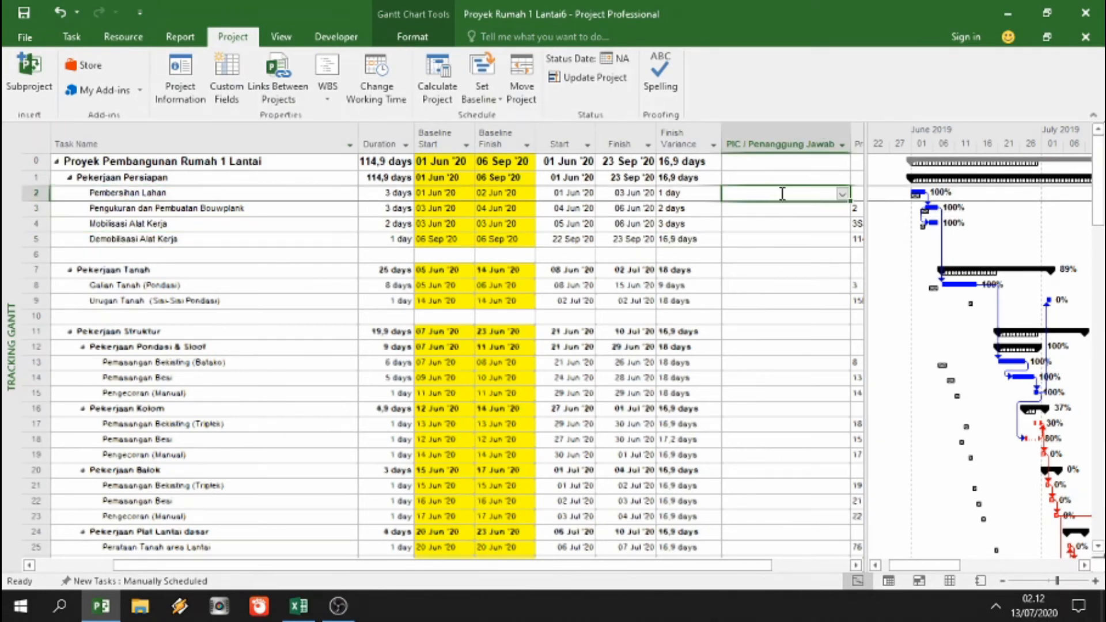
left_click(842, 194)
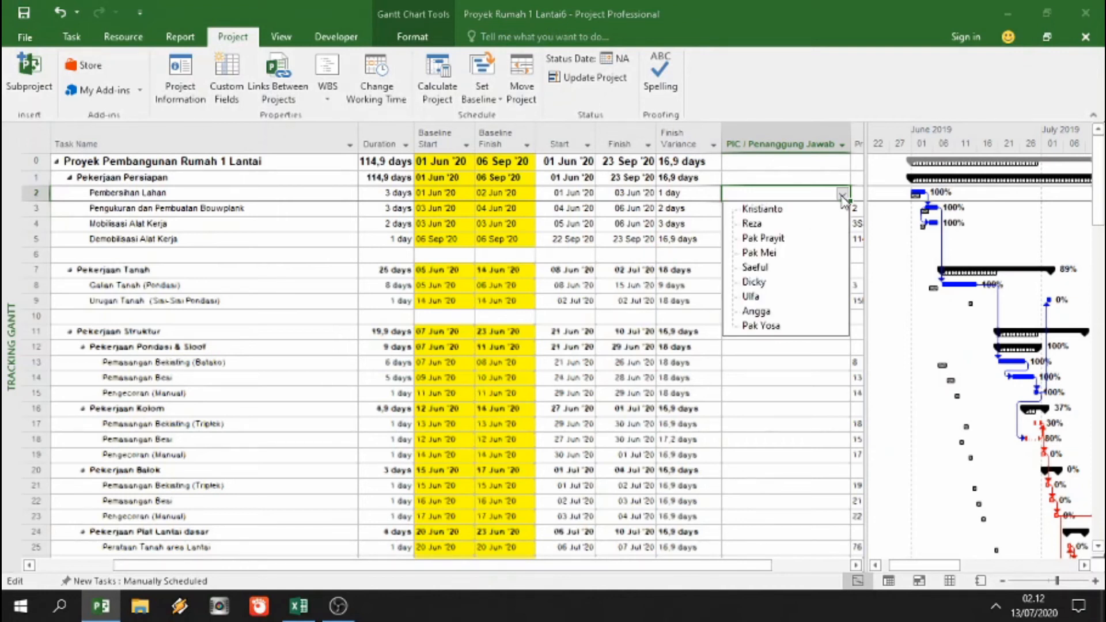
left_click(772, 263)
left_click(305, 611)
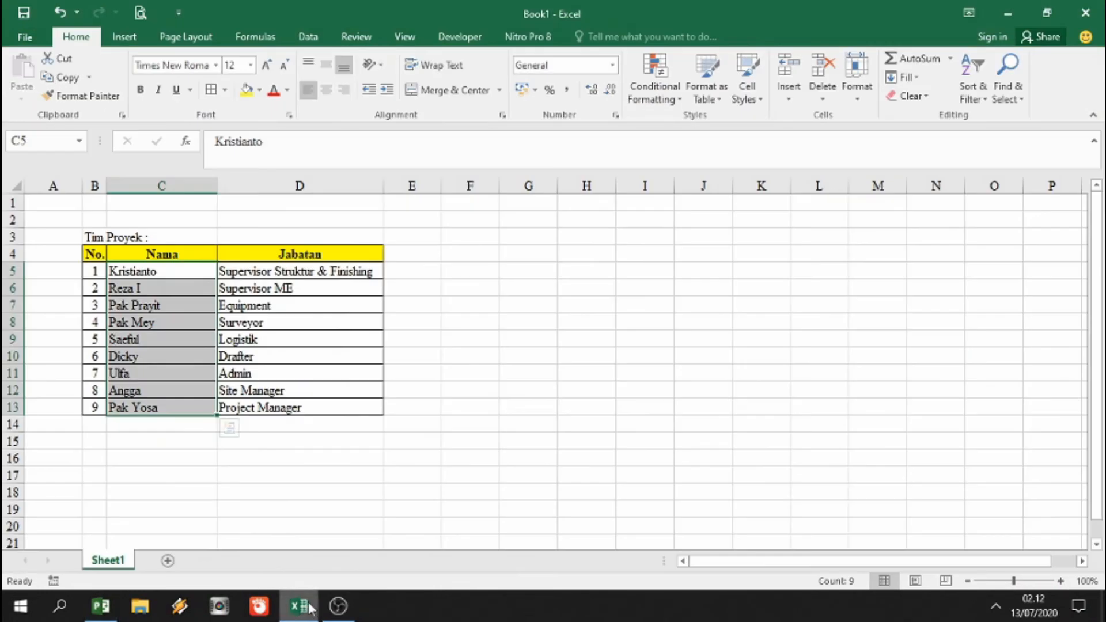
left_click(254, 324)
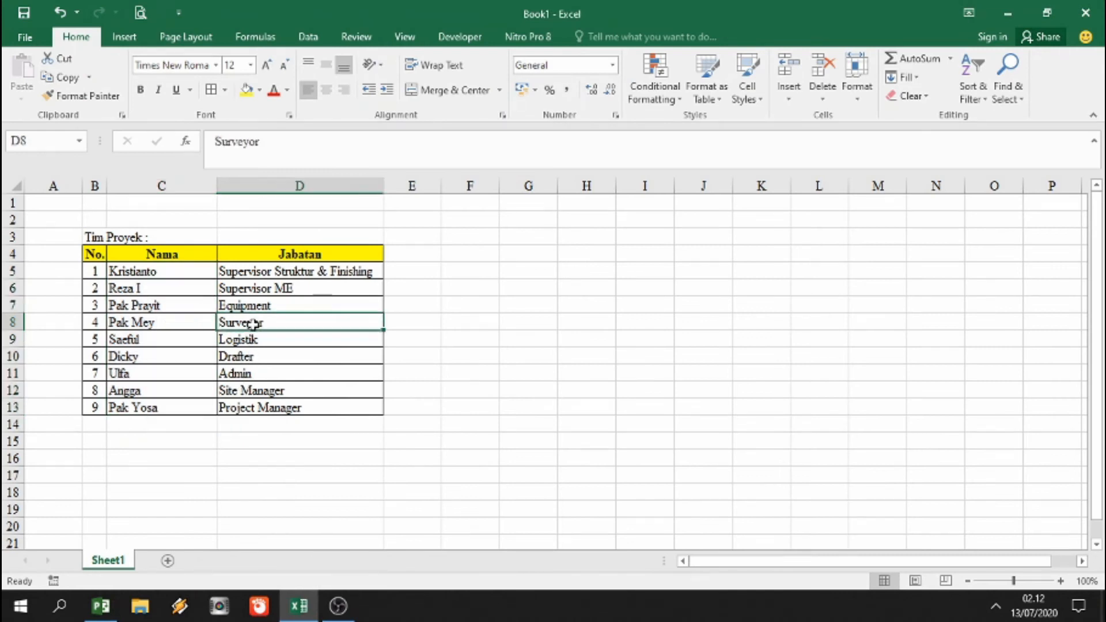
left_click(102, 607)
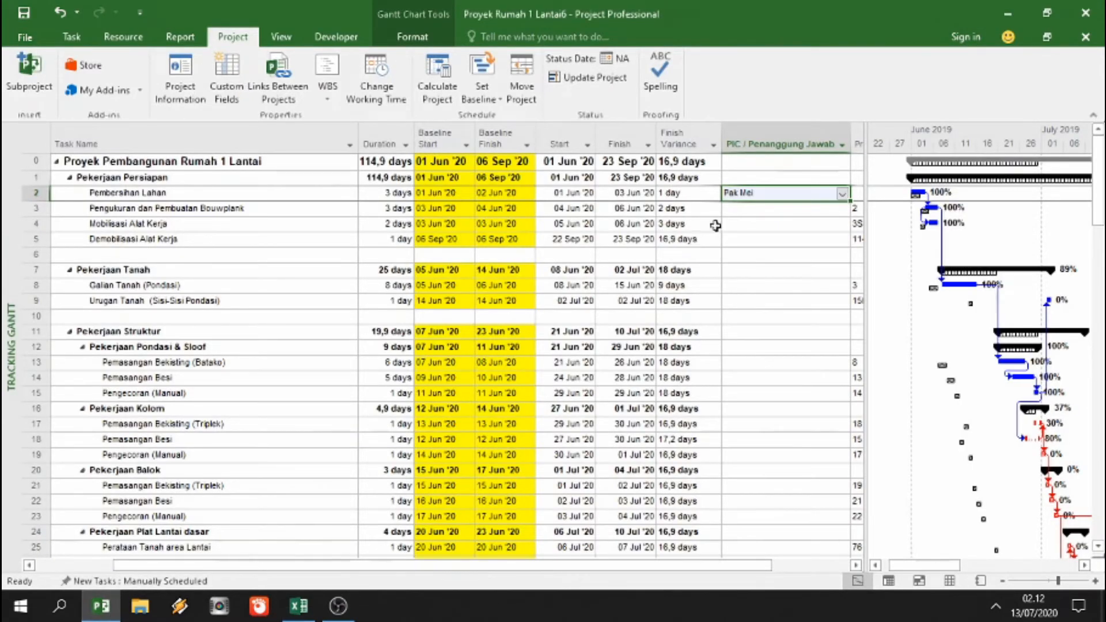
left_click(763, 215)
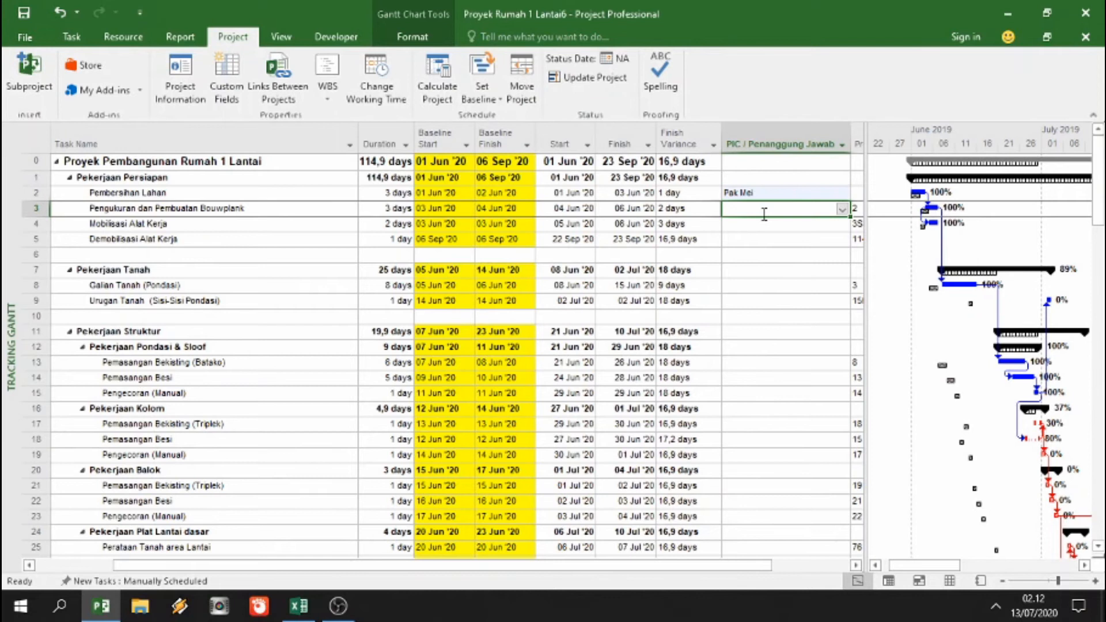
left_click(843, 210)
left_click(807, 268)
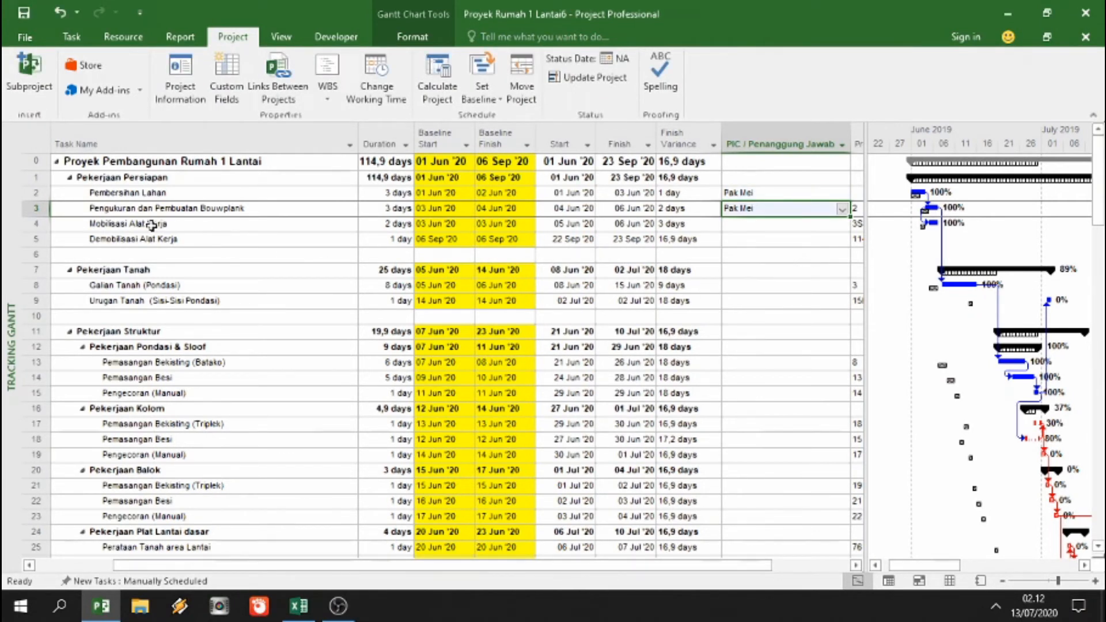
Step: Assign the team member responsible for Equipment as PIC of Mobilisasi Alat Kerja and Demobilisasi Alat Kerja
left_click(740, 226)
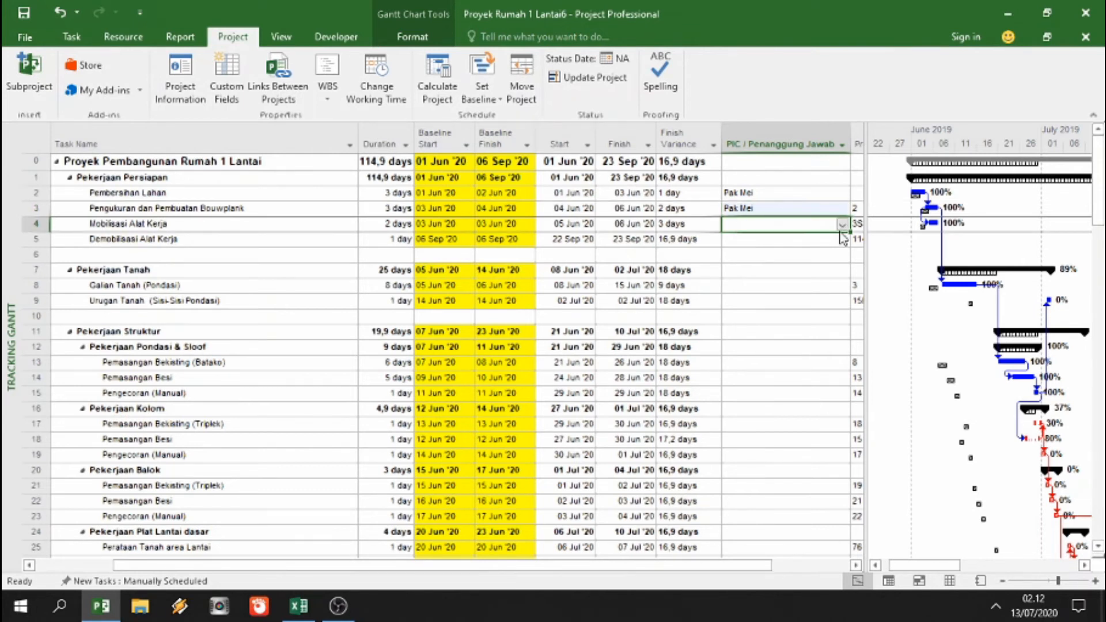
left_click(842, 226)
left_click(801, 268)
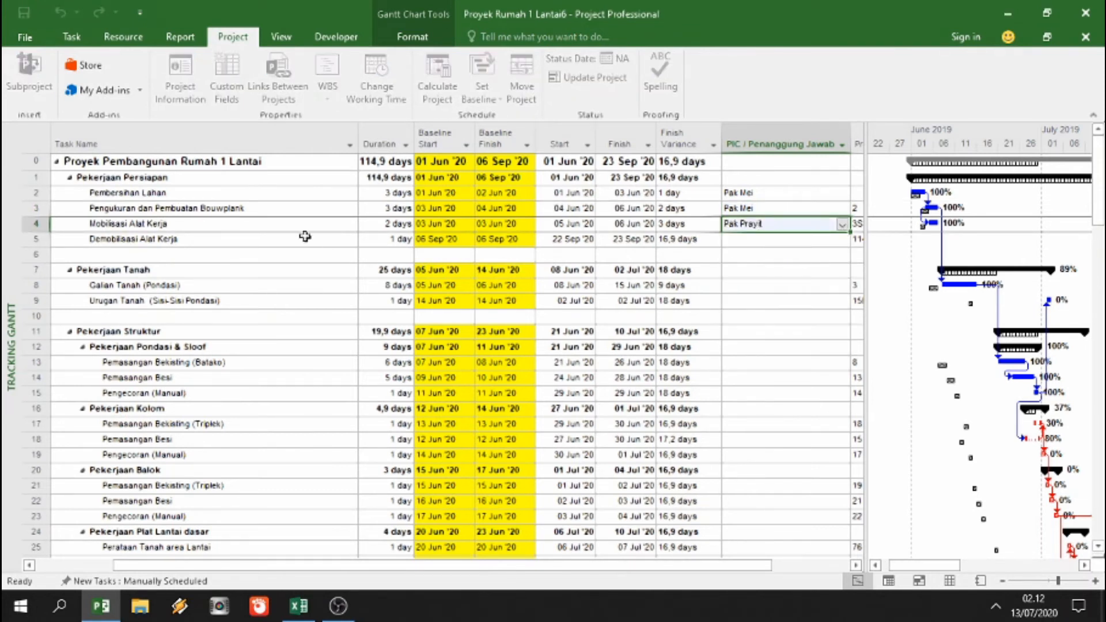
left_click(285, 241)
left_click(771, 239)
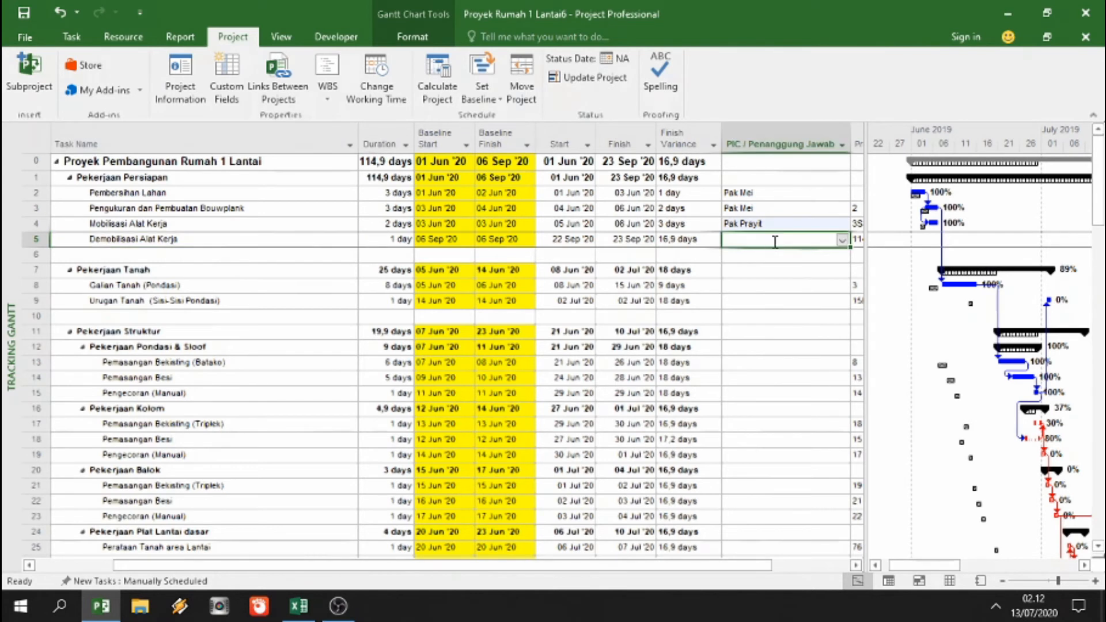
left_click(843, 241)
left_click(772, 285)
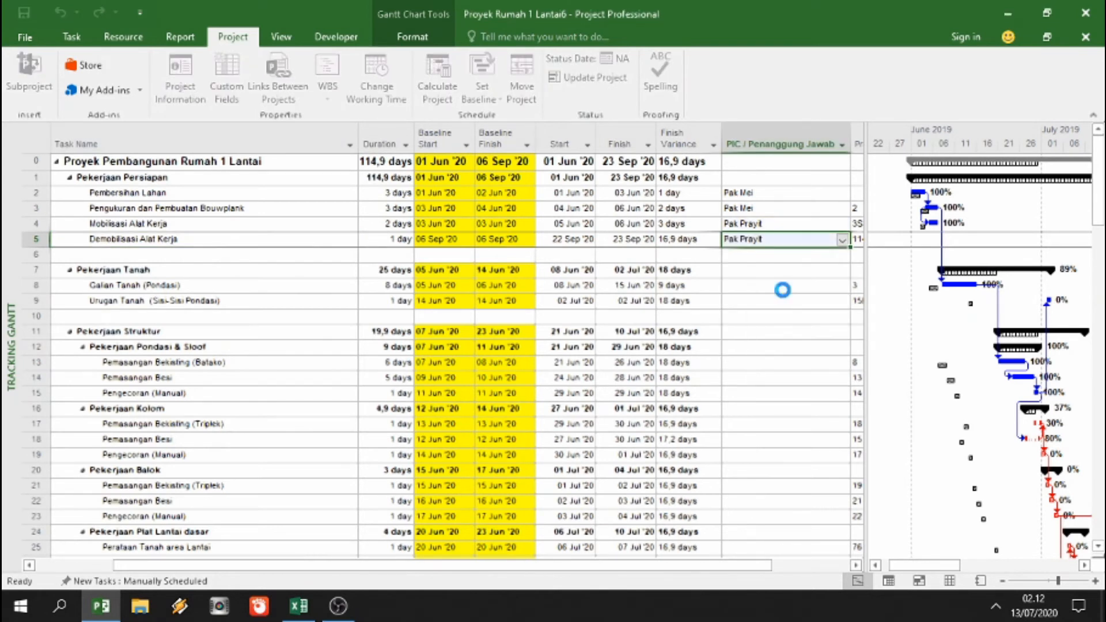
Step: Assign the Supervisor Struktur & Finishing as PIC of Galian Tanah (Pondasi) and Urugan Tanah (Sisi-Sisi Pondasi), consulting the Excel team table
left_click(154, 286)
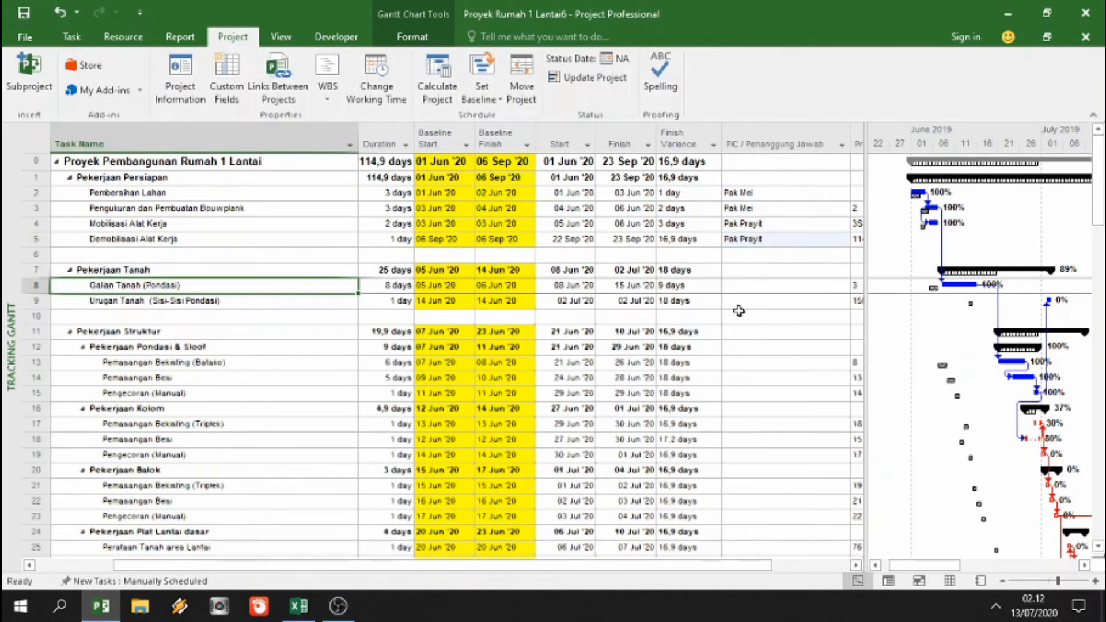
left_click(753, 286)
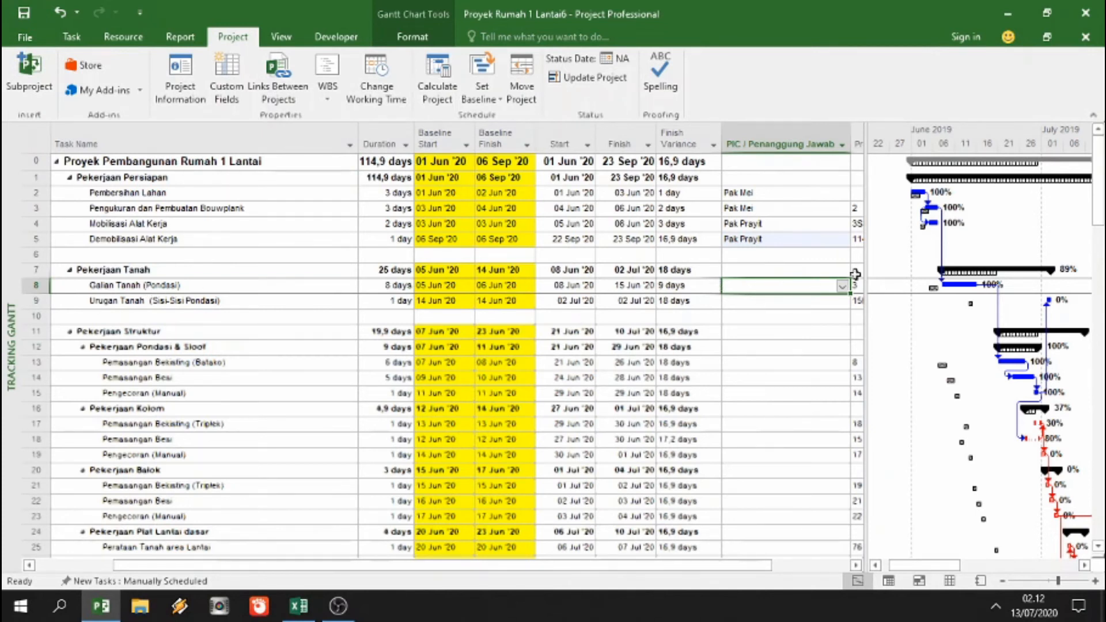
left_click(842, 287)
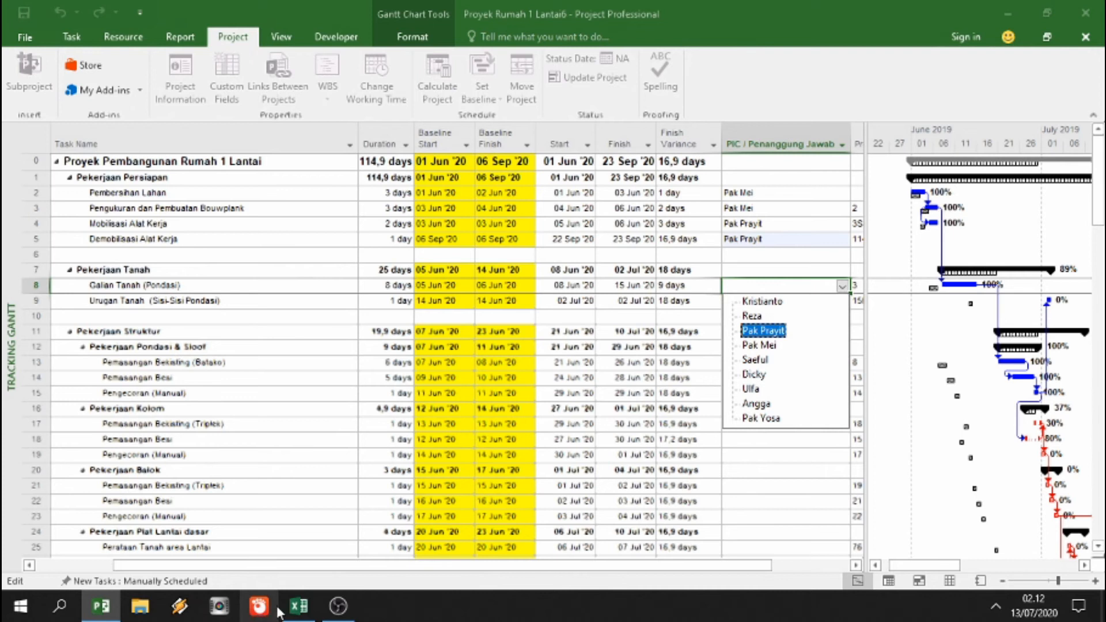
left_click(298, 606)
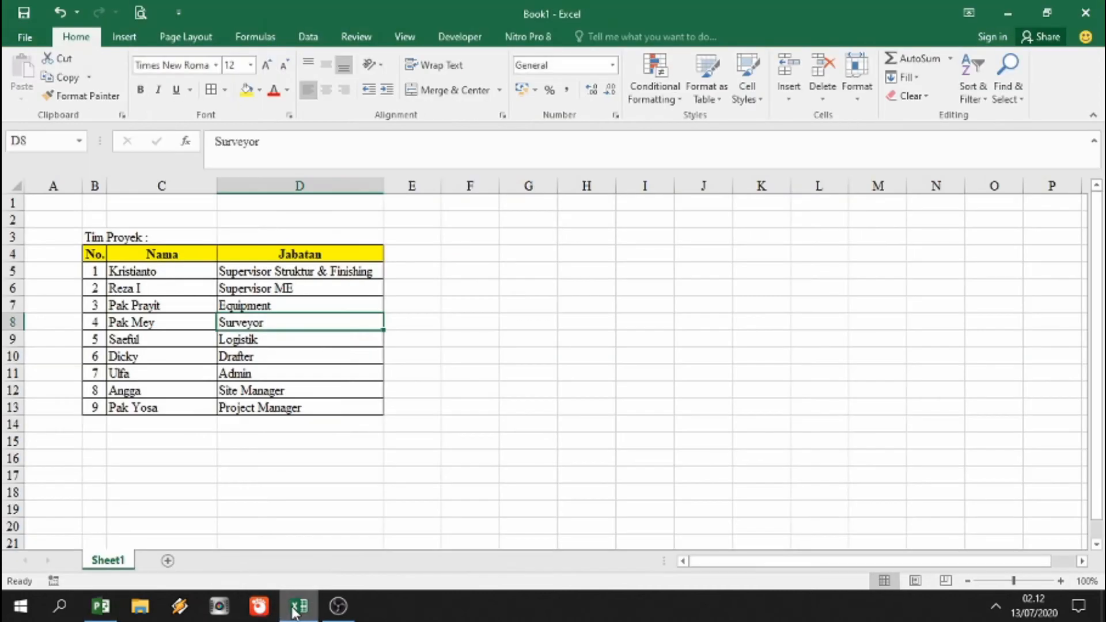
left_click(102, 606)
left_click(842, 286)
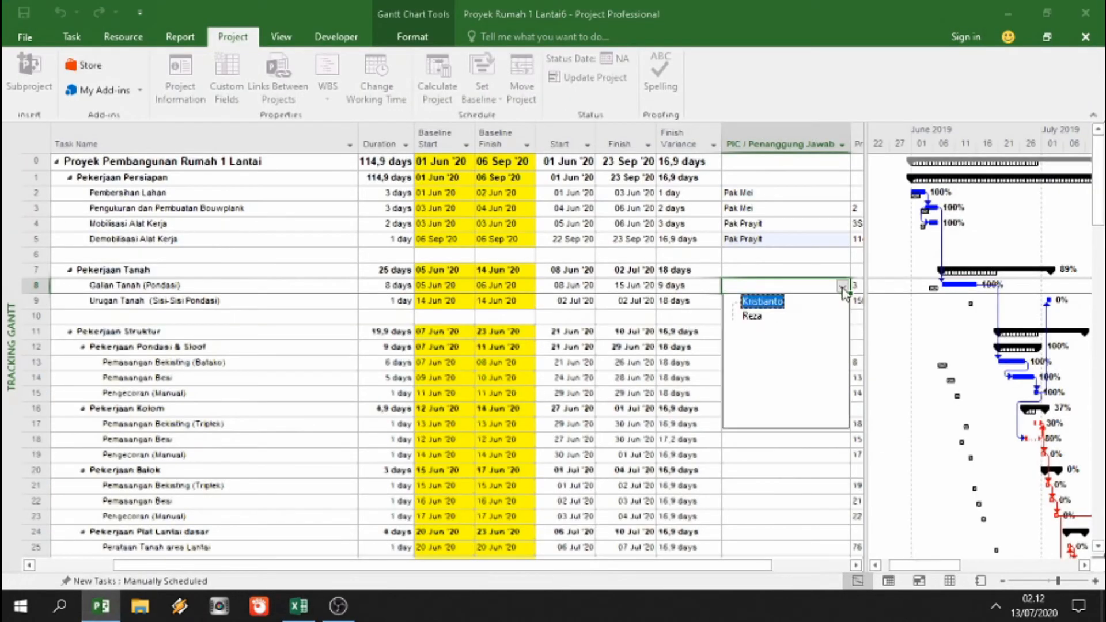
left_click(795, 303)
left_click(271, 302)
left_click(818, 303)
left_click(842, 302)
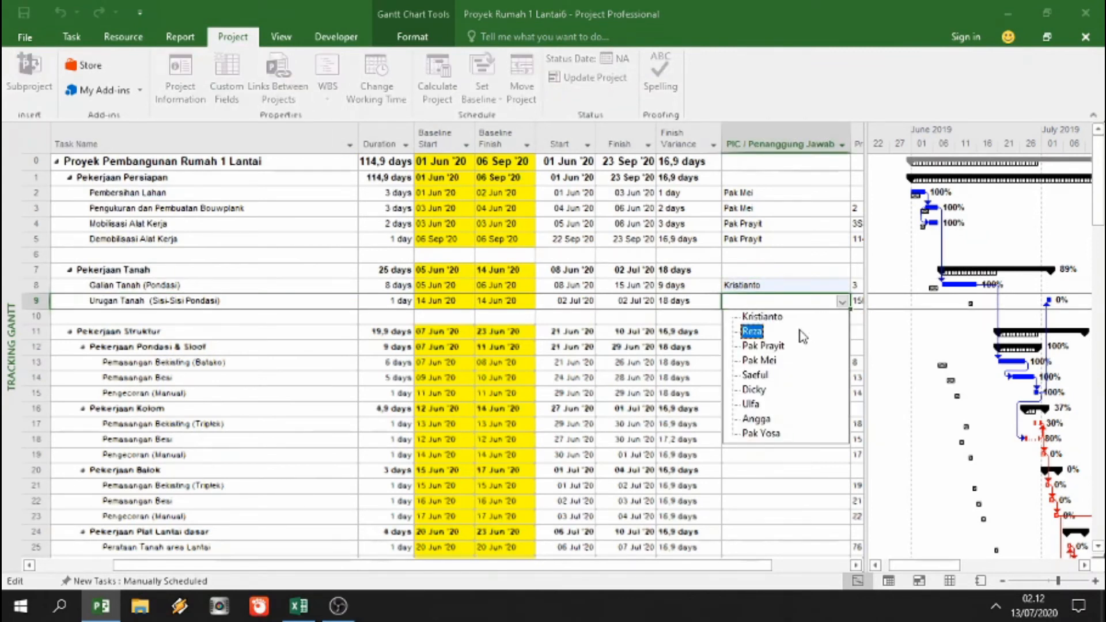
left_click(762, 317)
Step: Assign the Supervisor Struktur & Finishing as PIC of the three tasks under Pekerjaan Pondasi & Sloof: Bekisting (Batako), Besi and Pengecoran
left_click(777, 364)
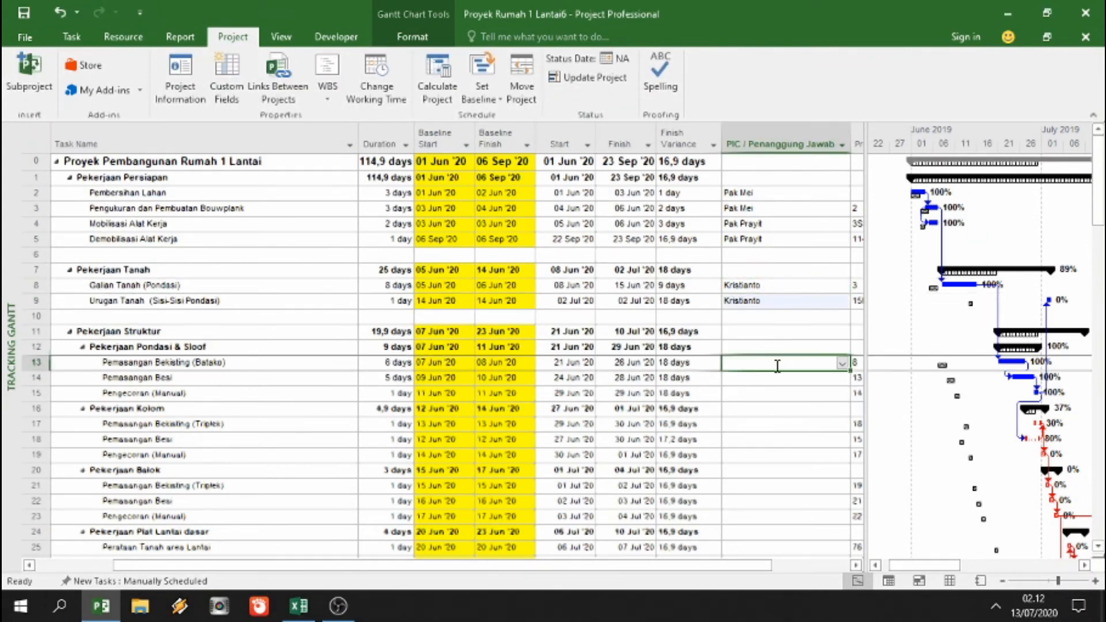
scroll(769, 396, "down", 1)
left_click(842, 314)
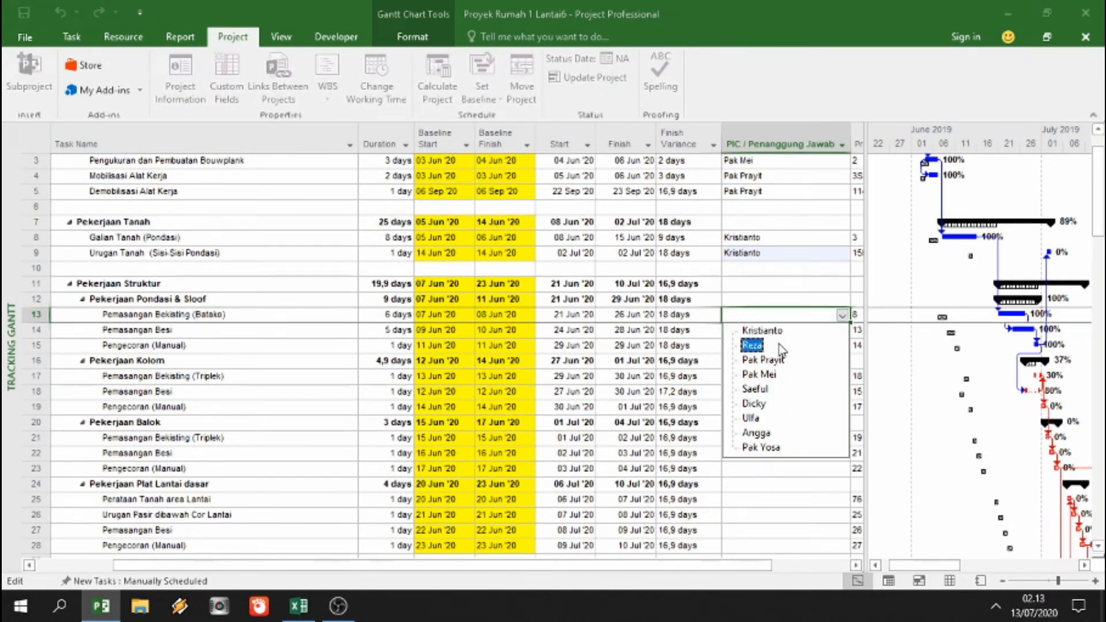
left_click(761, 330)
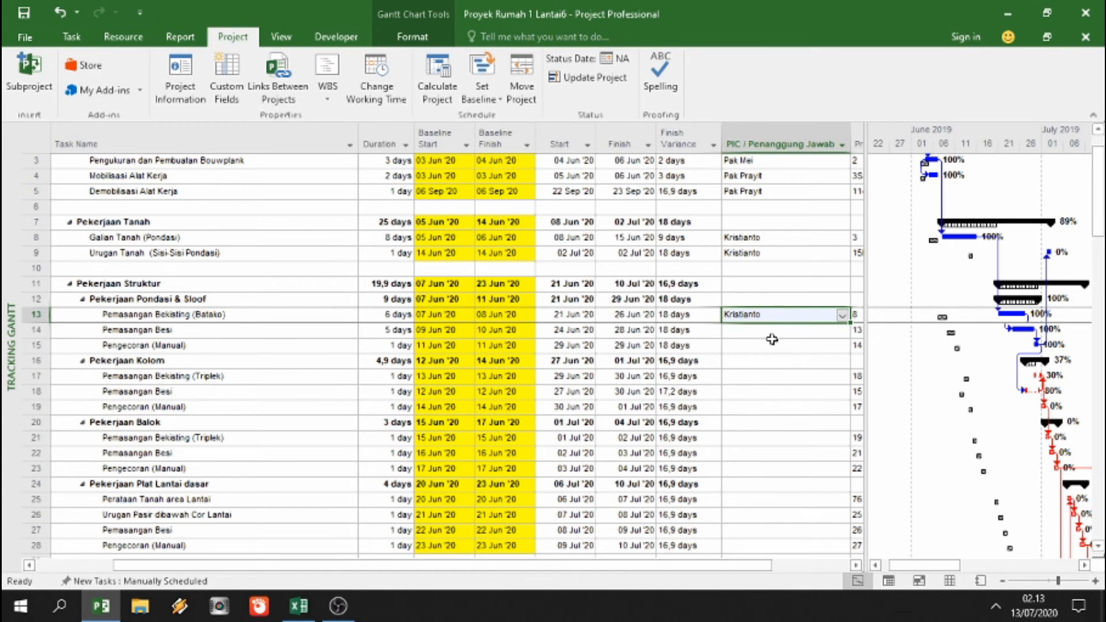
left_click(818, 330)
left_click(842, 330)
left_click(804, 349)
left_click(783, 341)
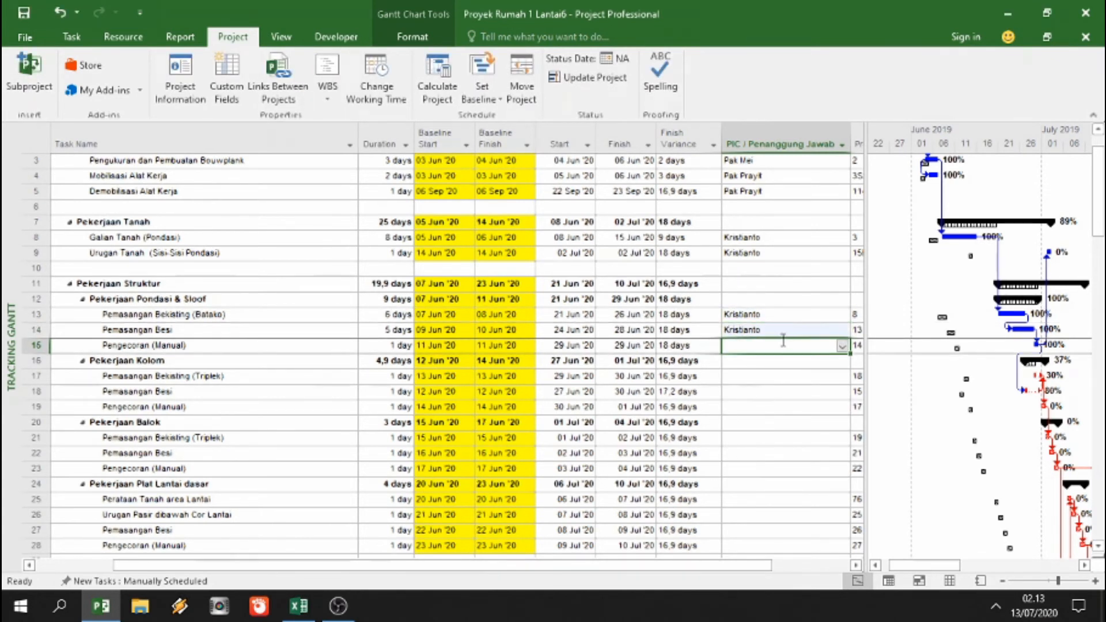
left_click(842, 346)
left_click(755, 361)
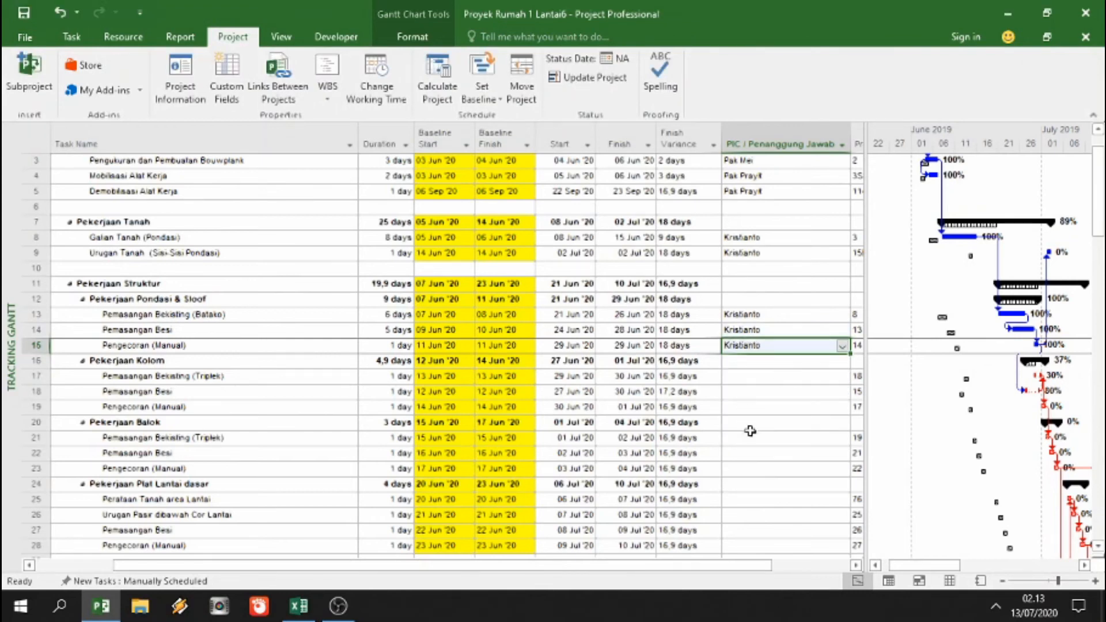
Step: Assign the second team member in the lookup list as PIC of Intalasi Kran Kamar Mandi under Instalasi Pipa Air Bersih
scroll(753, 441, "down", 5)
scroll(754, 440, "down", 10)
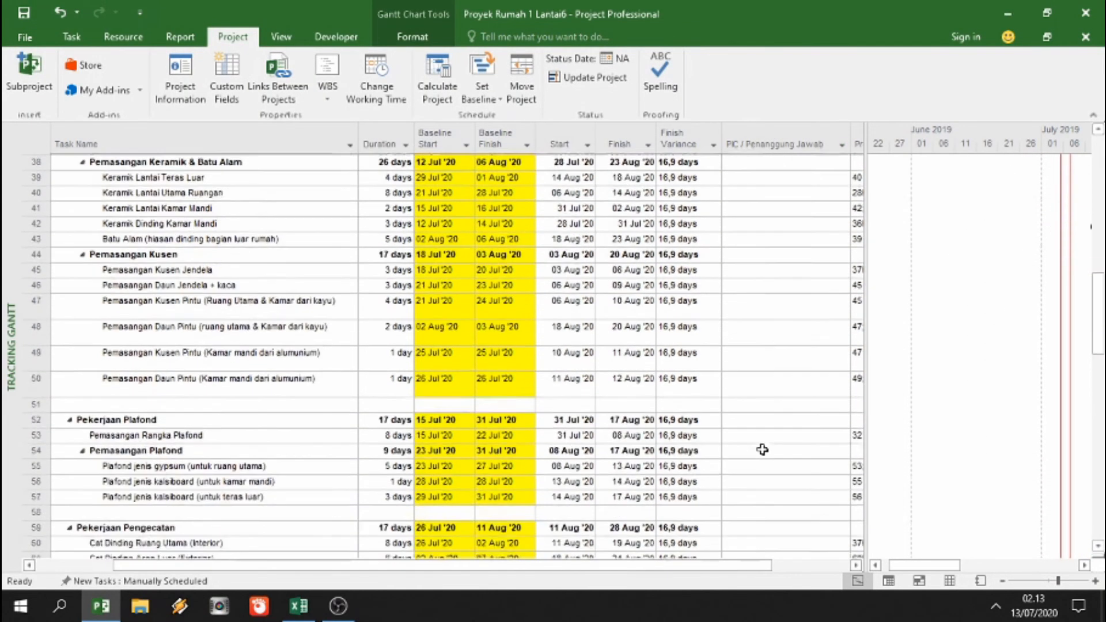
scroll(763, 449, "down", 6)
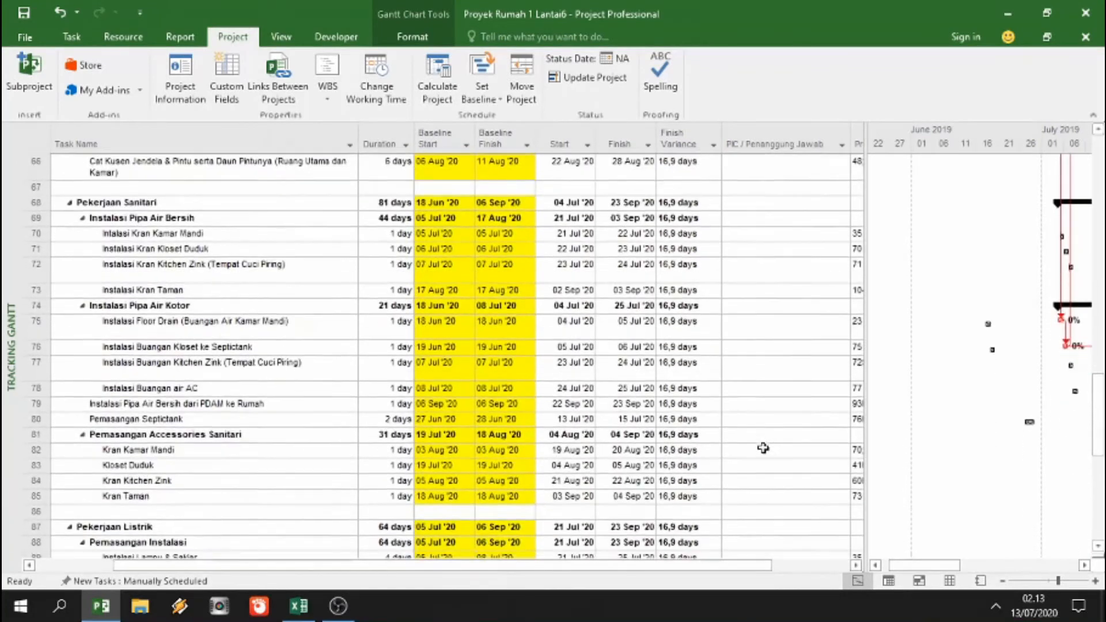
scroll(764, 450, "up", 2)
left_click(774, 326)
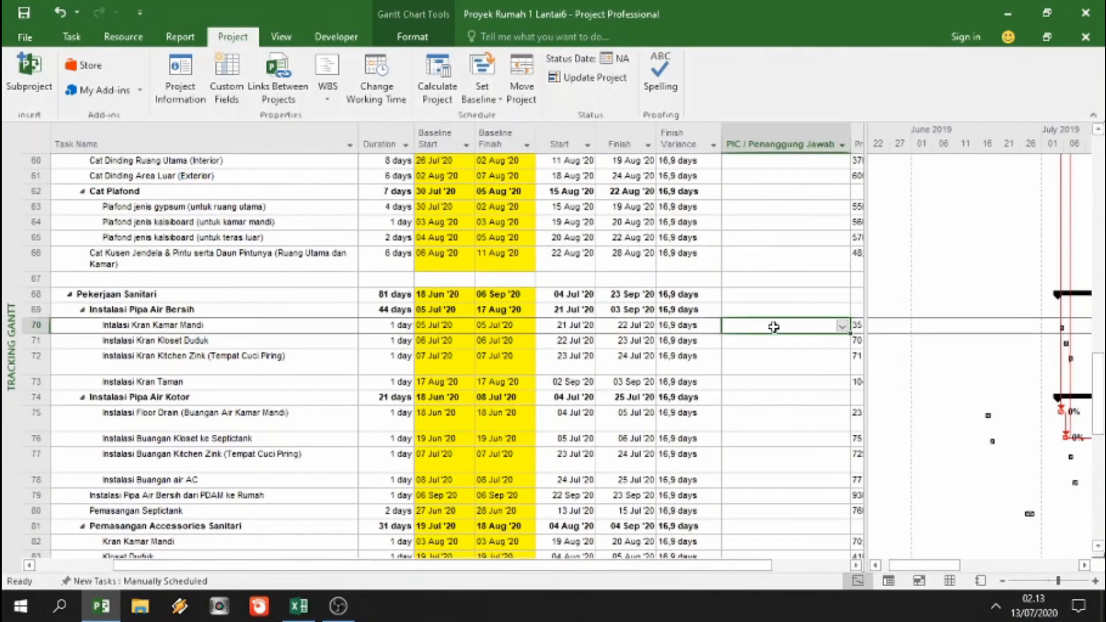
left_click(842, 326)
left_click(772, 355)
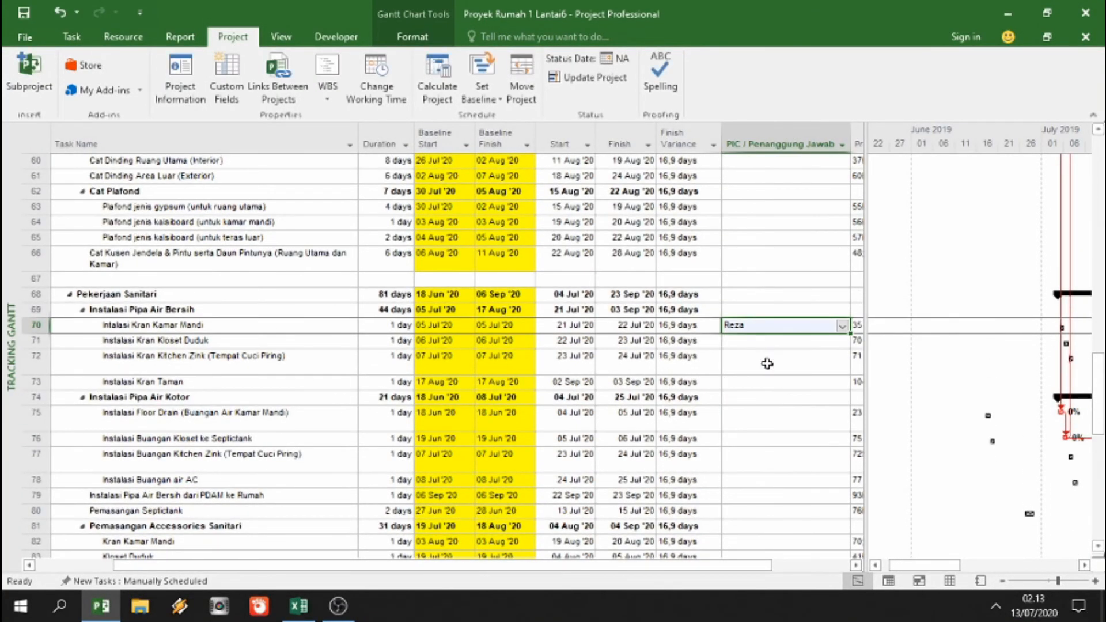
Step: Review the tasks under Pekerjaan Persiapan with their PIC assignments, and view the PIC choices offered for Pembersihan Lahan
scroll(768, 364, "down", 6)
scroll(756, 383, "up", 13)
scroll(756, 380, "up", 13)
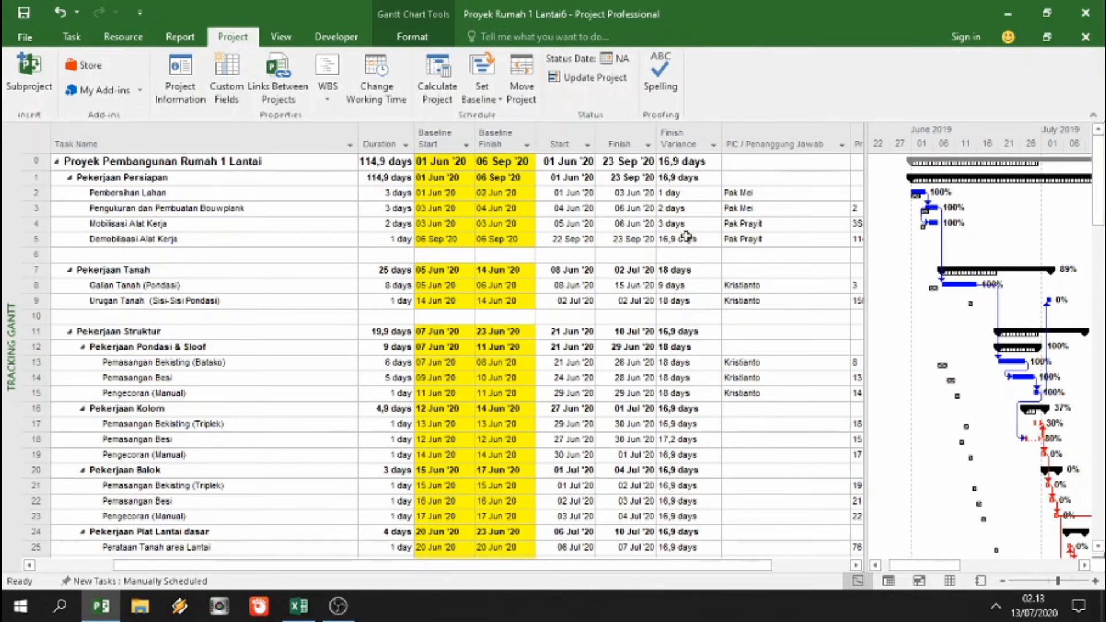
left_click(176, 193)
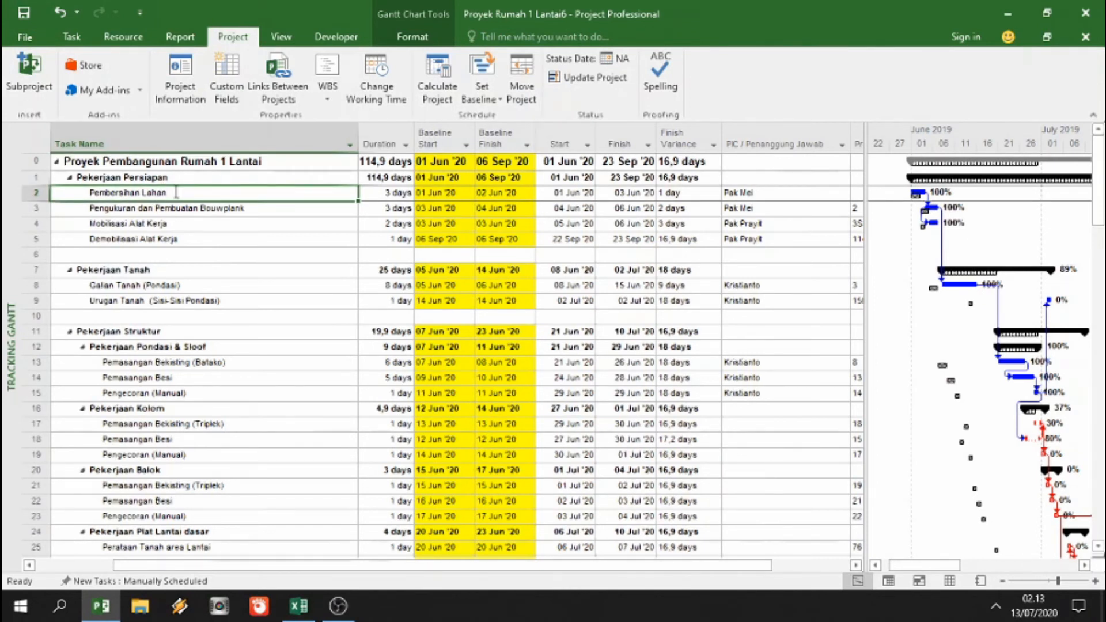
left_click(205, 229)
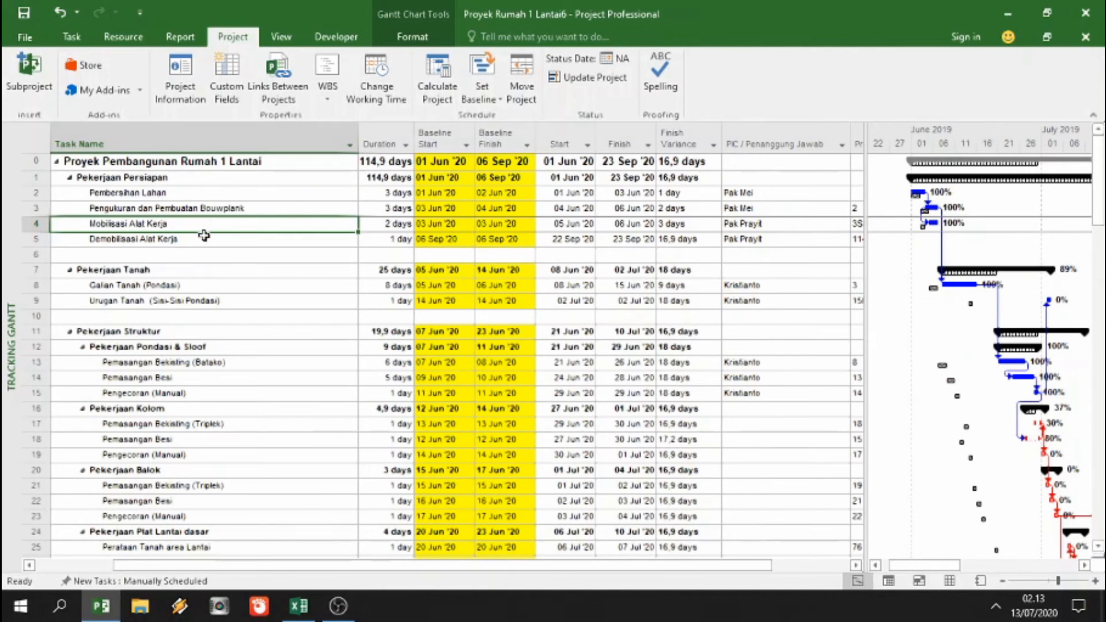
left_click(201, 240)
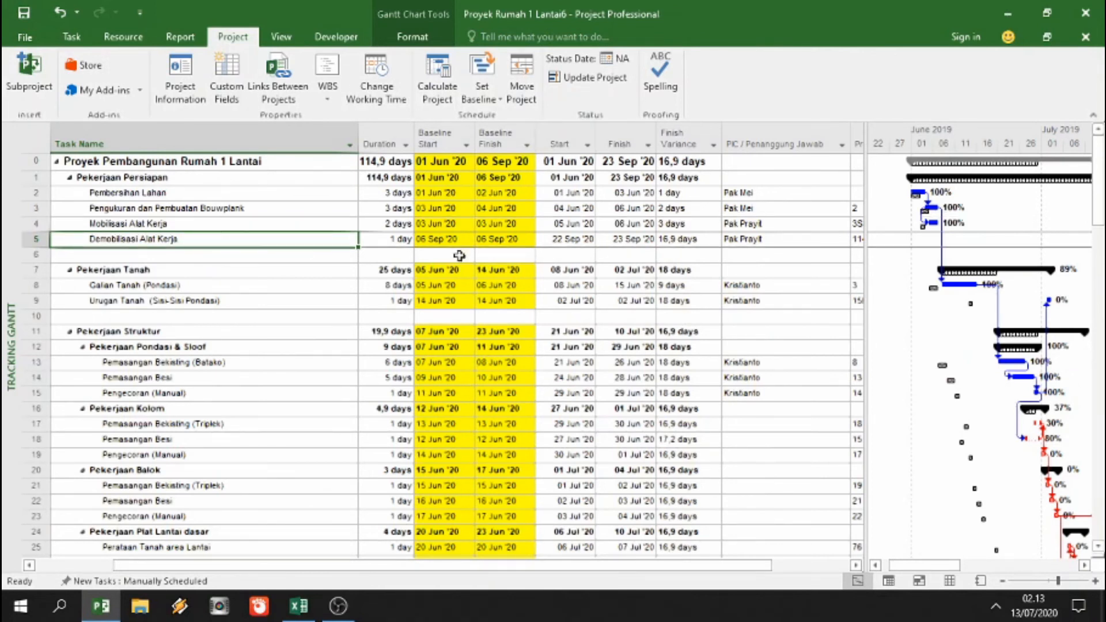
left_click(738, 193)
left_click(843, 196)
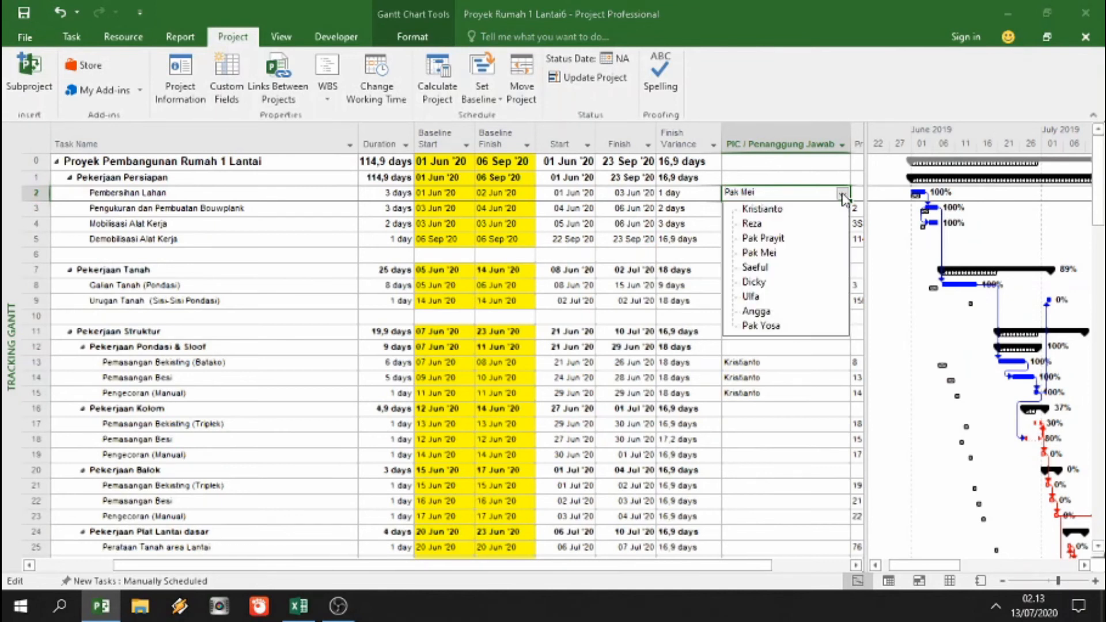
left_click(233, 40)
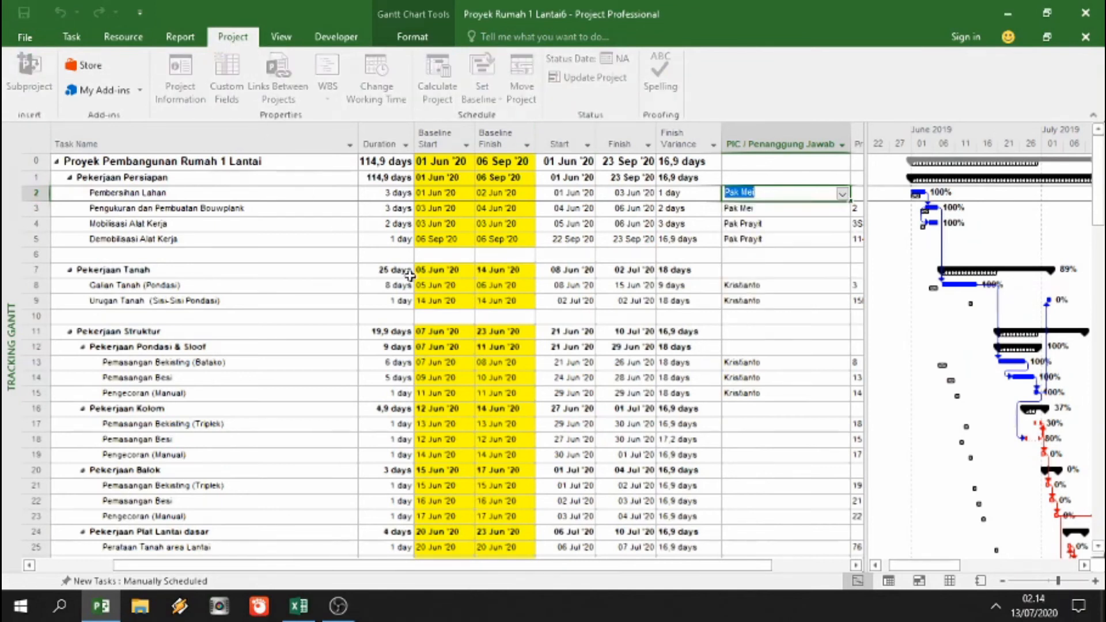
Step: Open the lookup table of the PIC / Penanggung Jawab custom field and replace its first value with Low
left_click(782, 145)
right_click(781, 145)
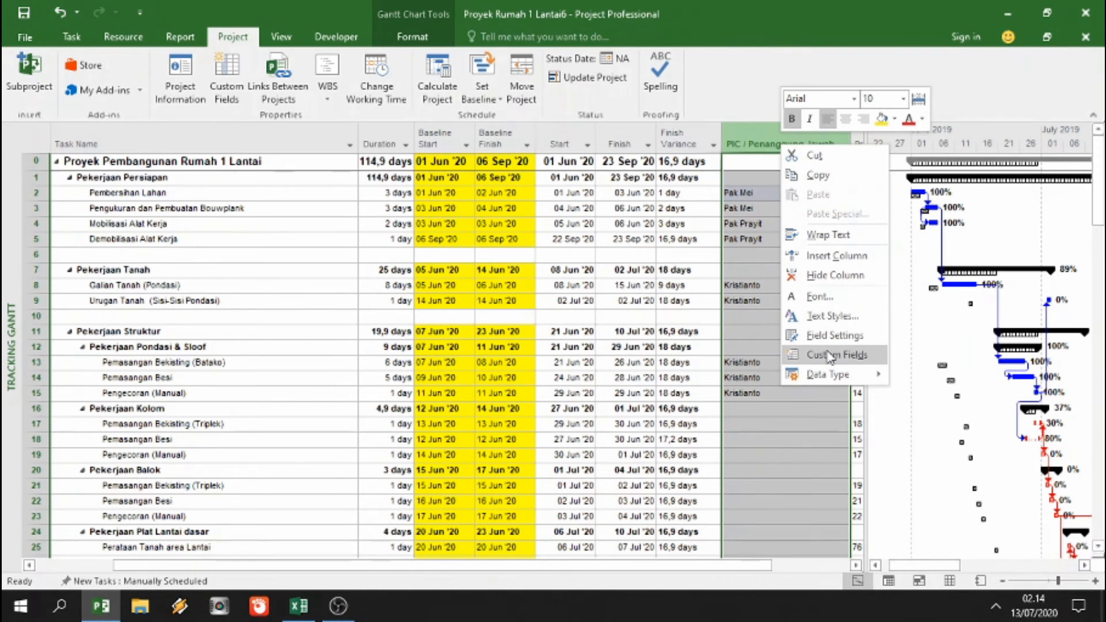
right_click(748, 144)
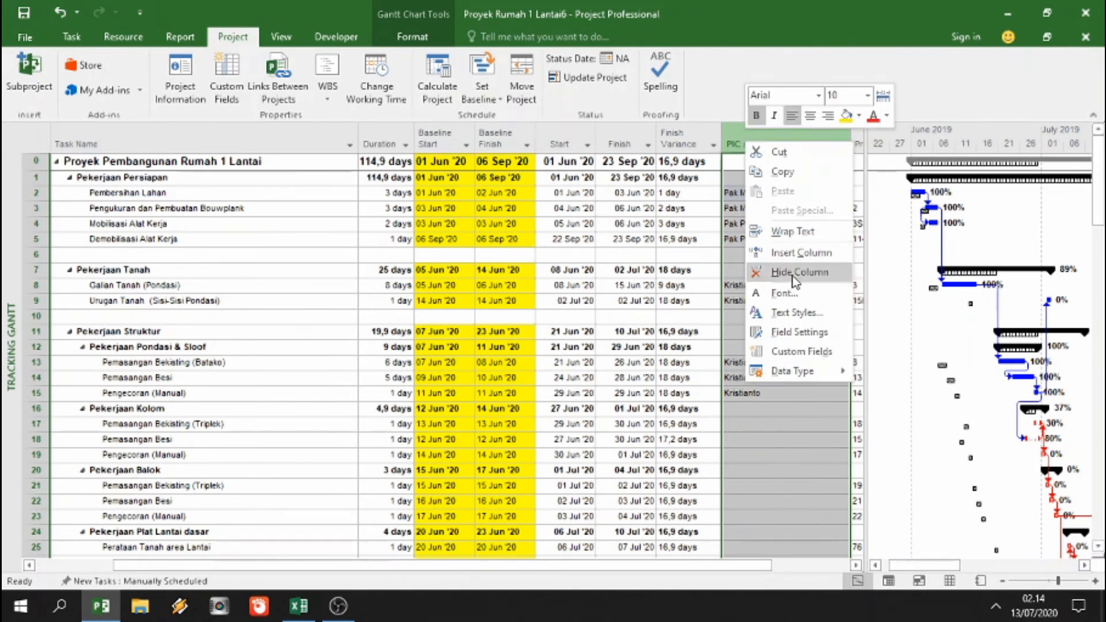
left_click(788, 352)
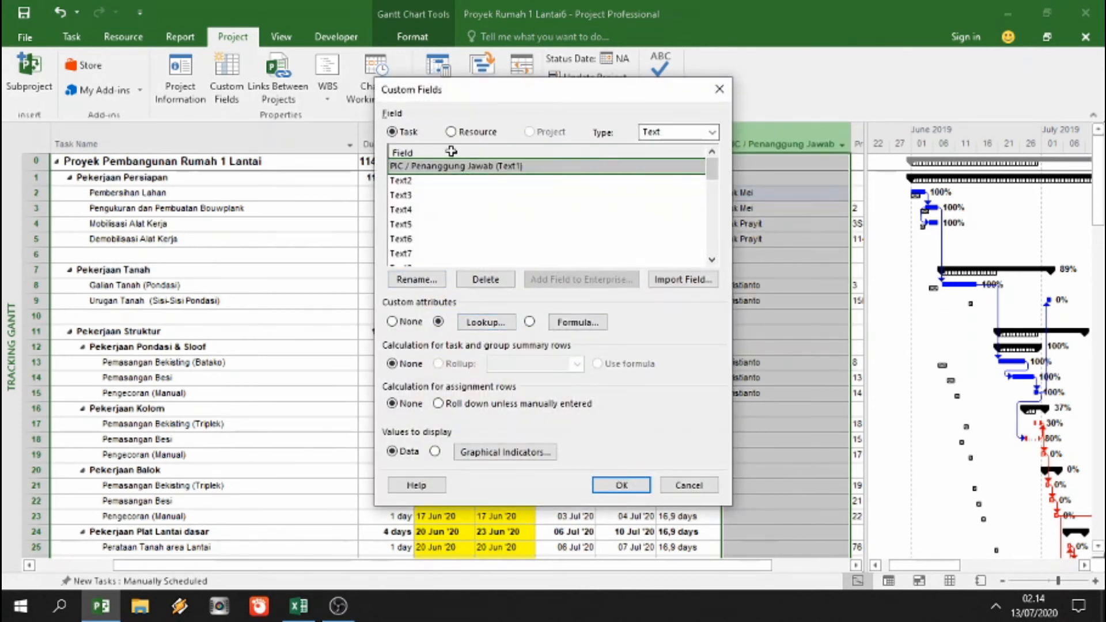
left_click(488, 327)
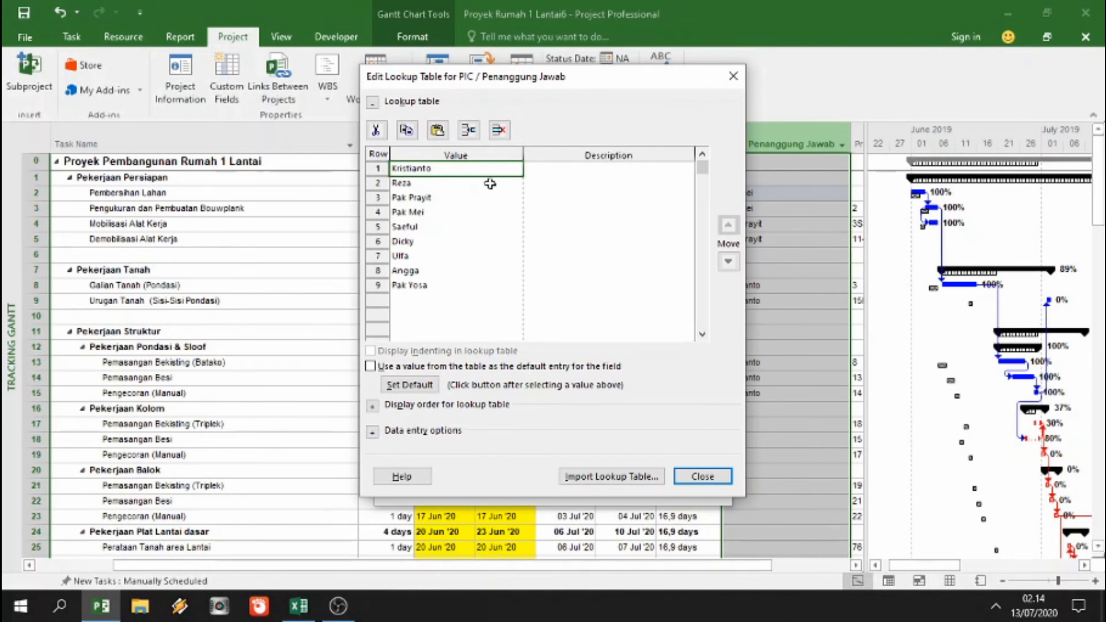
key("BackSpace")
key("BackSpace")
key("BackSpace")
key("BackSpace")
key("BackSpace")
key("BackSpace")
key("BackSpace")
key("BackSpace")
key("BackSpace")
key("BackSpace")
type("Low")
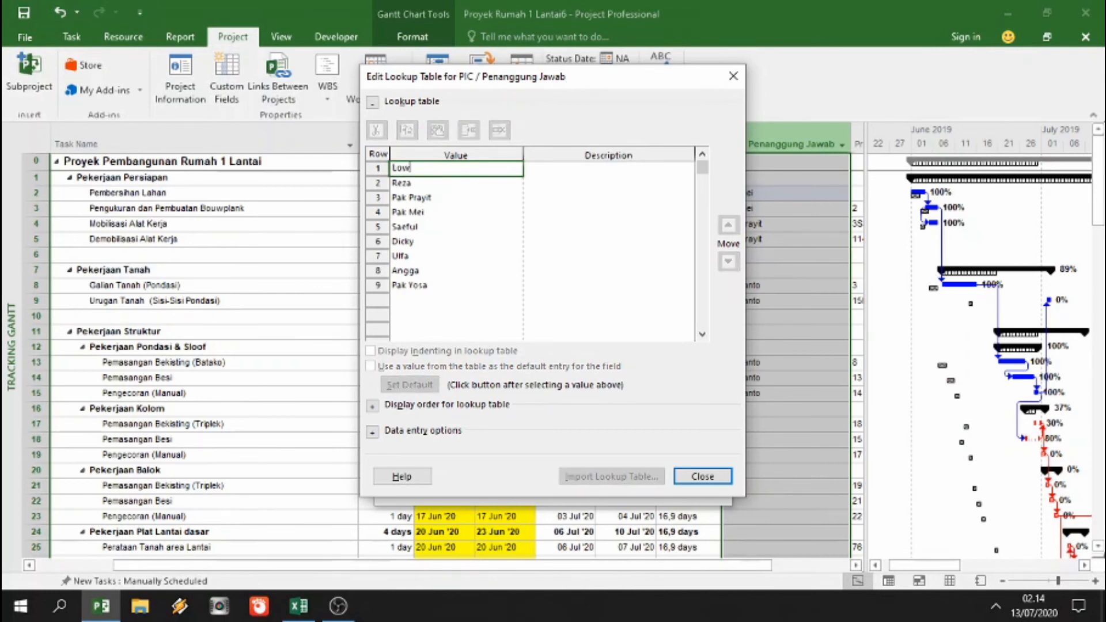
Step: Replace the second, third and fourth lookup values with Medium, High and Urgent
left_click(463, 185)
type("Medium")
left_click(431, 196)
type("High")
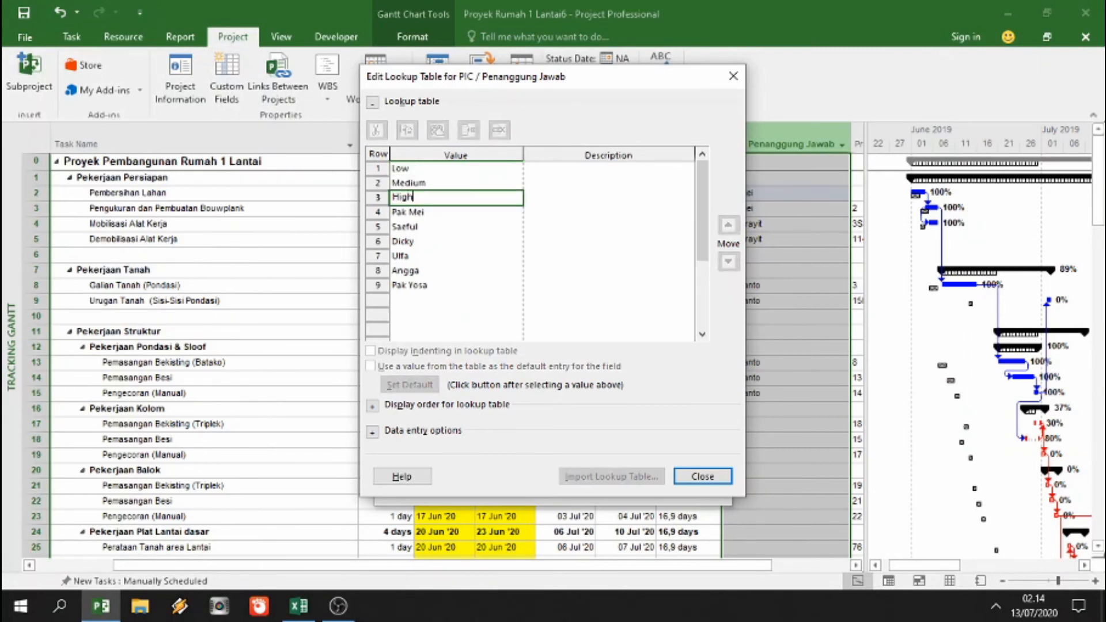
left_click(428, 212)
type("Urge")
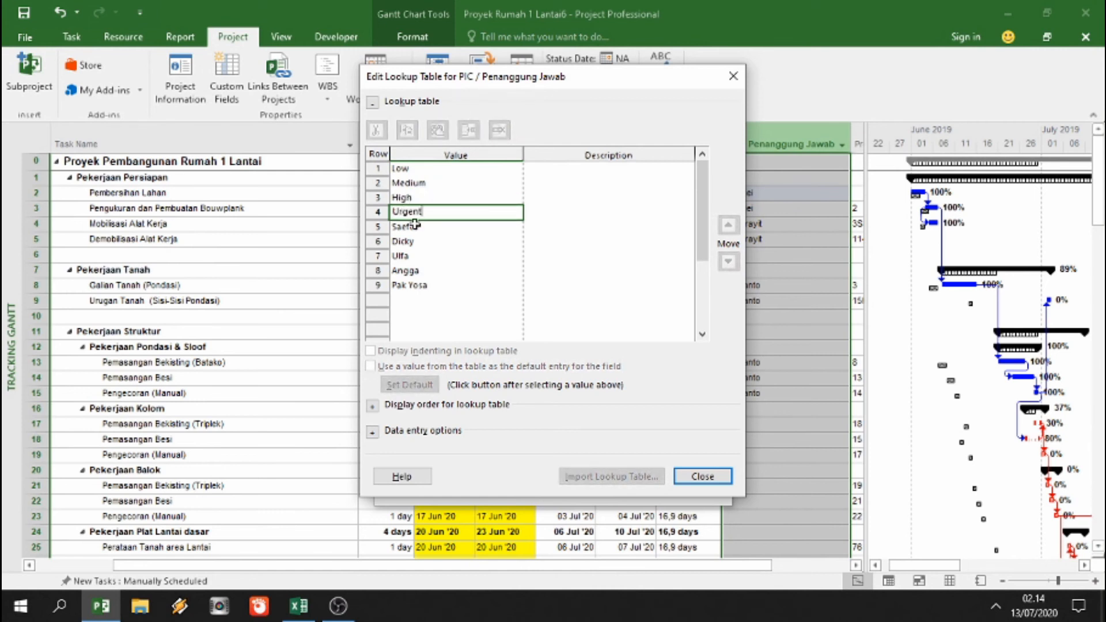
type("nt")
Step: Delete the five remaining team member names below Urgent from the lookup table and close it
left_click(415, 225)
key("Delete")
key("Delete")
key("Delete")
key("Delete")
key("Delete")
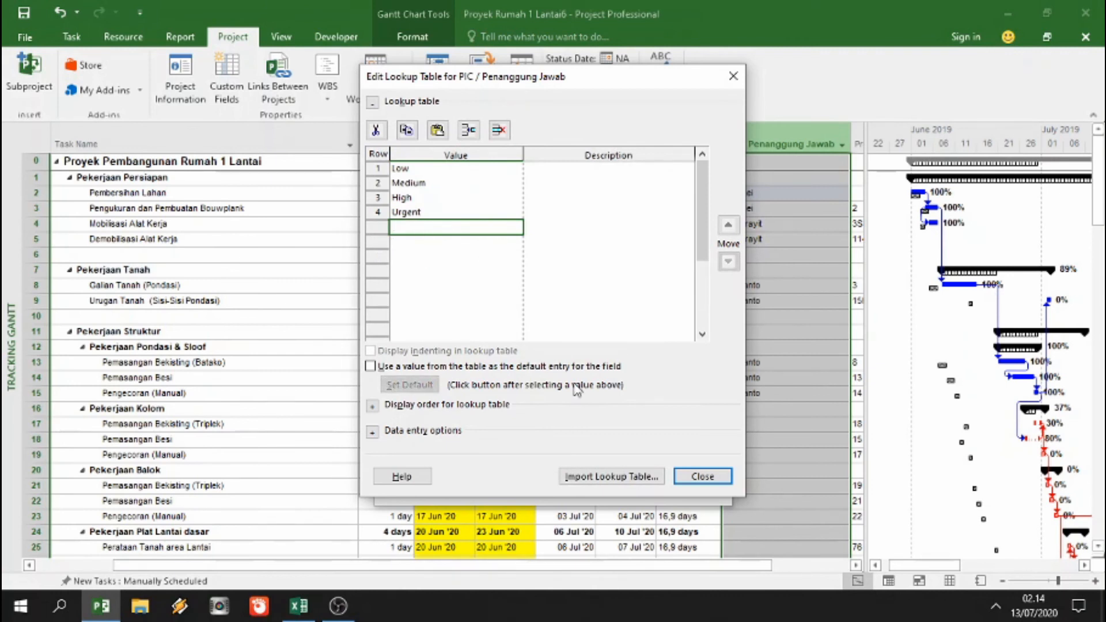
left_click(694, 476)
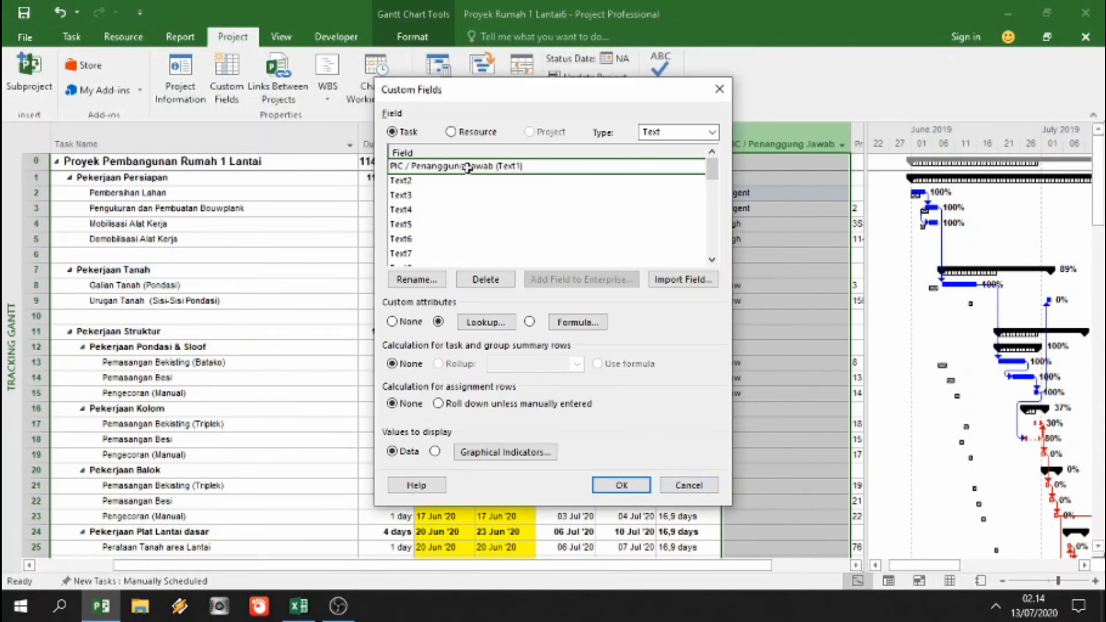
Step: Rename the PIC / Penanggung Jawab custom field as Importance and apply the custom field changes
left_click(407, 280)
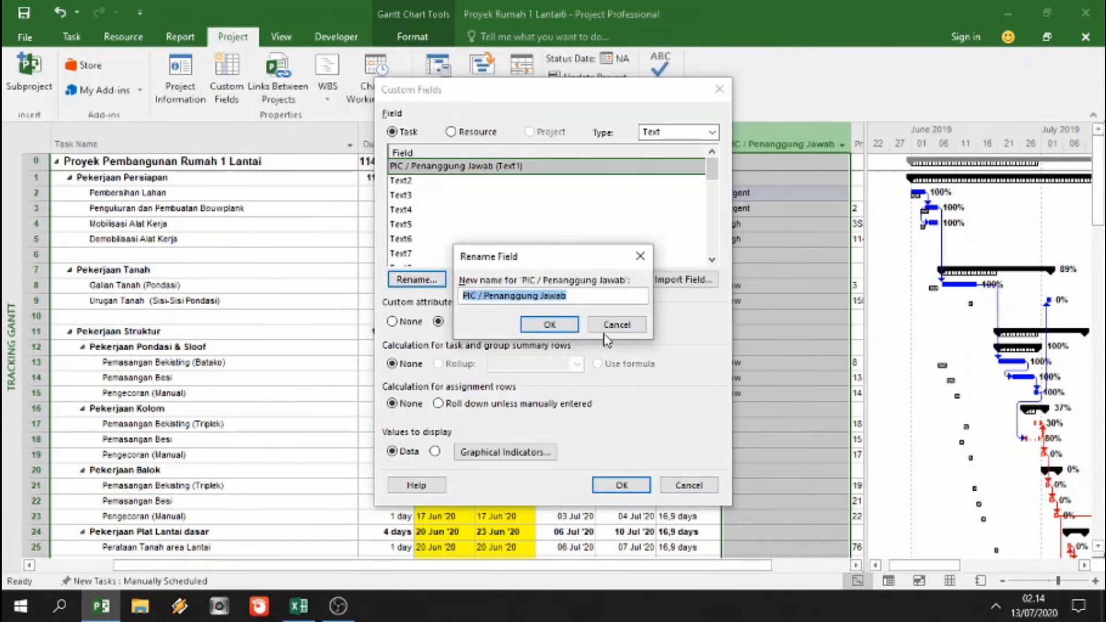
key("BackSpace")
type("Importance")
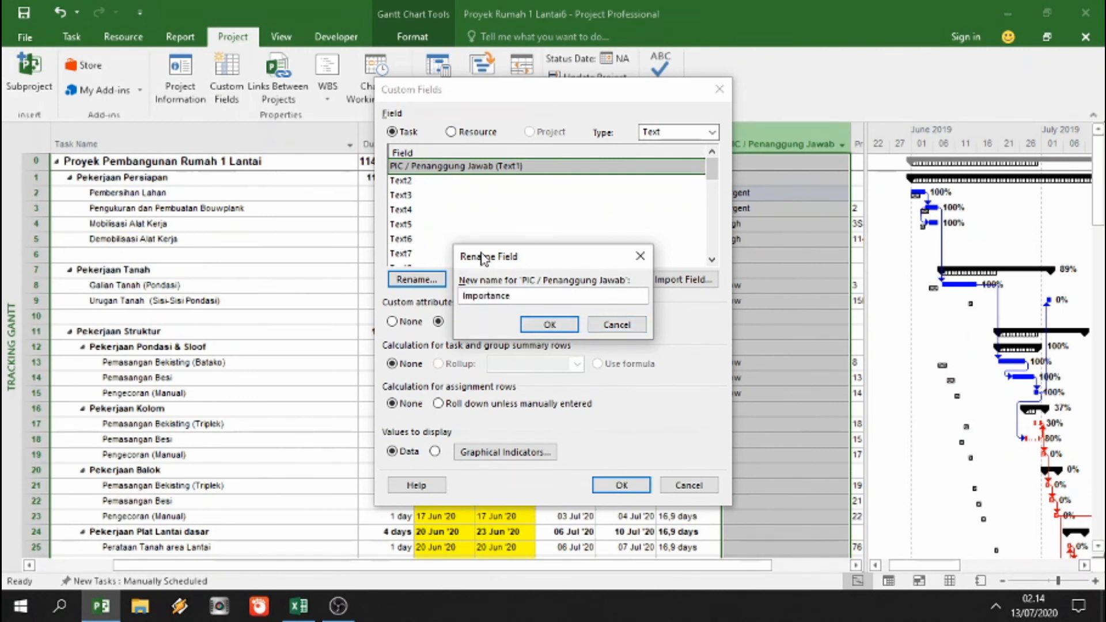
left_click(548, 324)
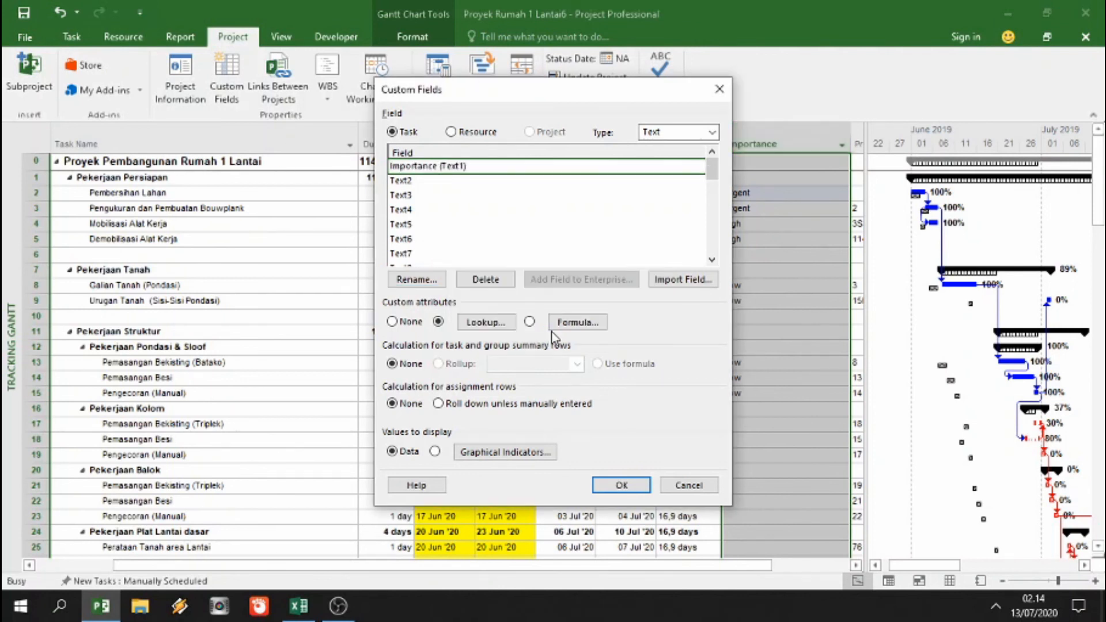
left_click(623, 485)
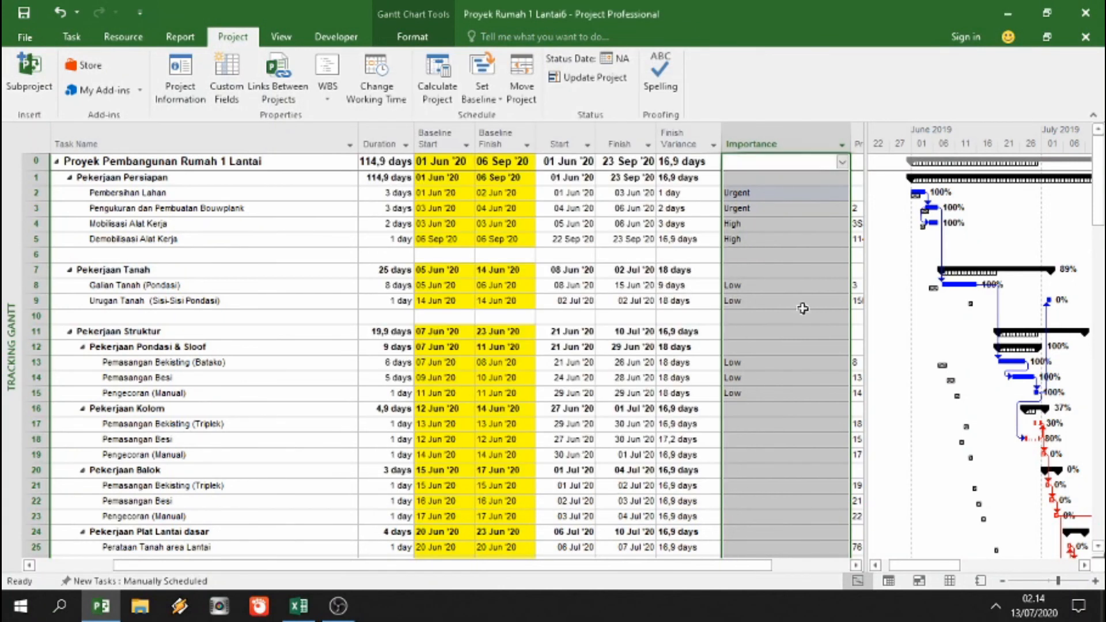
Step: Choose Urgent as the Importance of Pembersihan Lahan
left_click(746, 196)
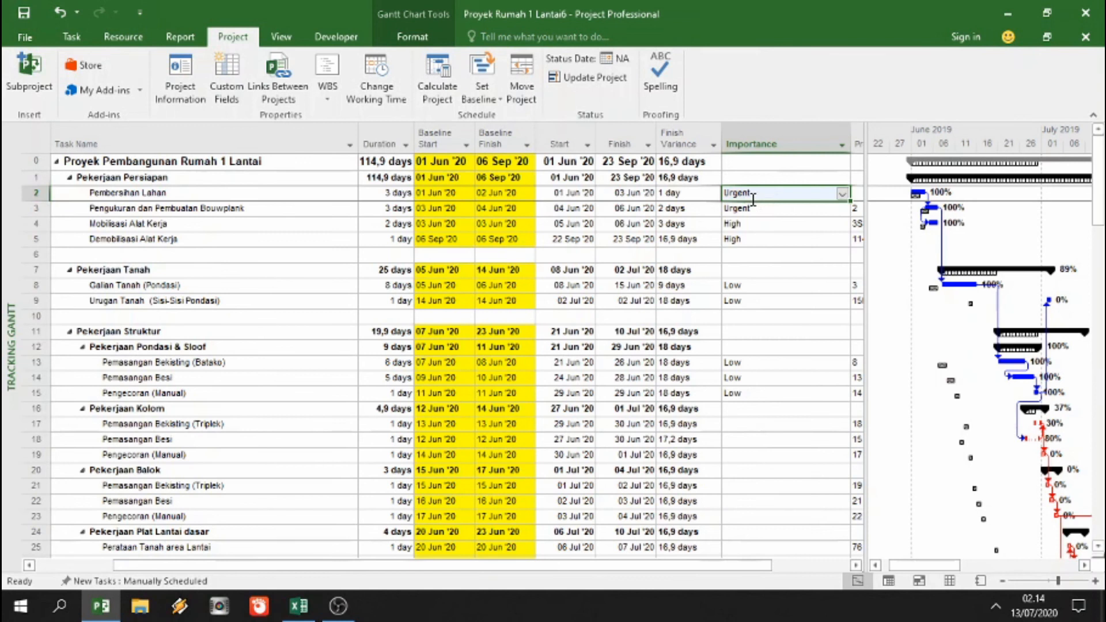
left_click(842, 195)
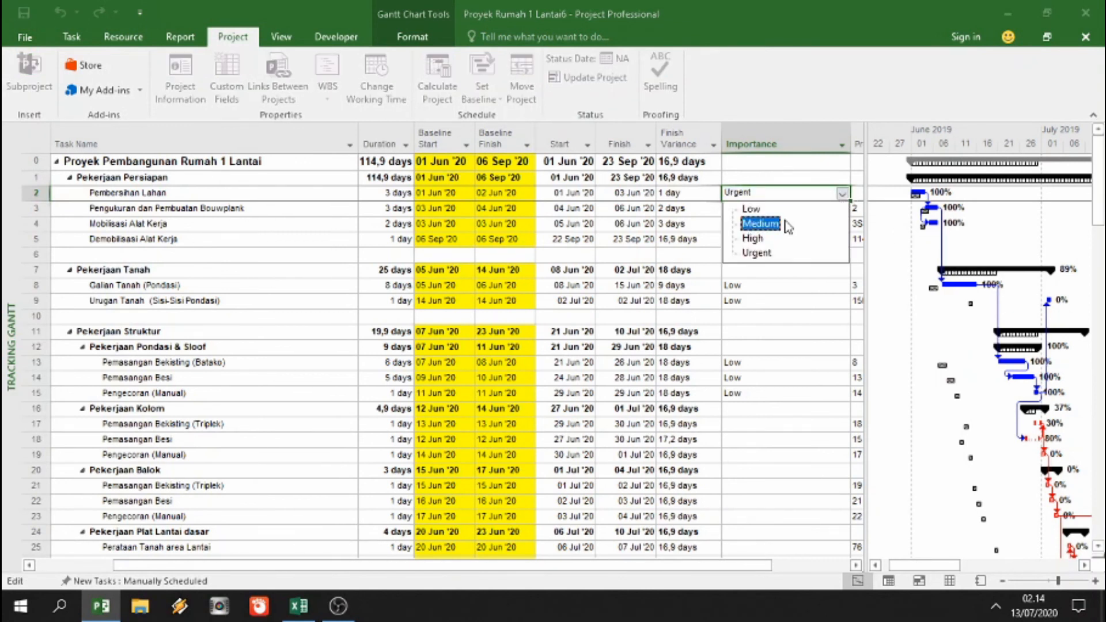
left_click(757, 252)
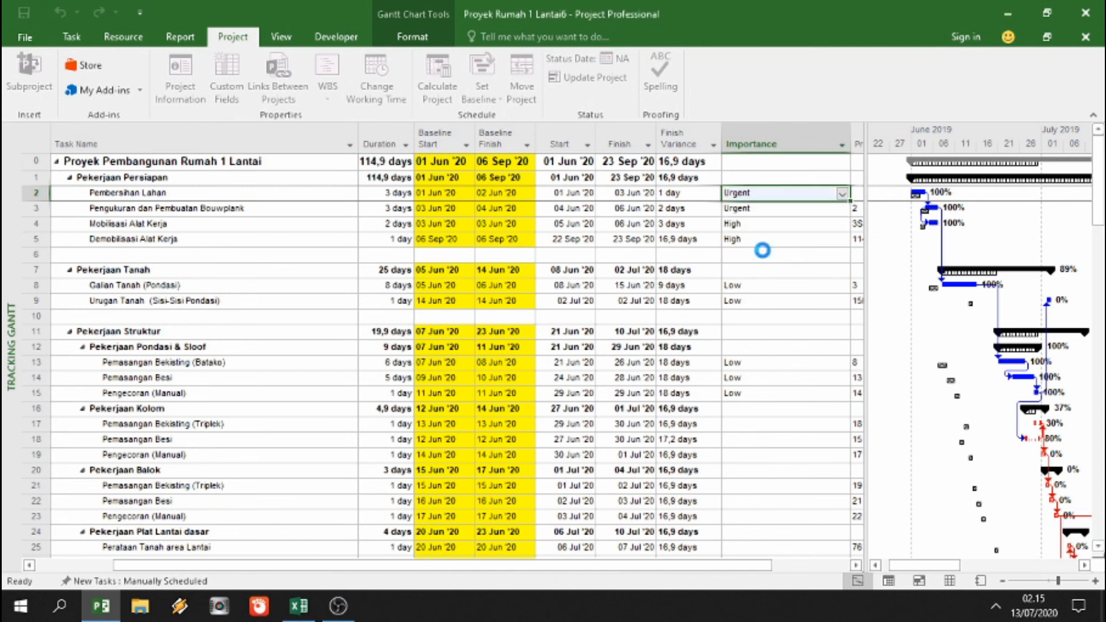
left_click(772, 211)
Step: Set the Importance of Mobilisasi Alat Kerja and Demobilisasi Alat Kerja to Low
left_click(772, 229)
left_click(843, 225)
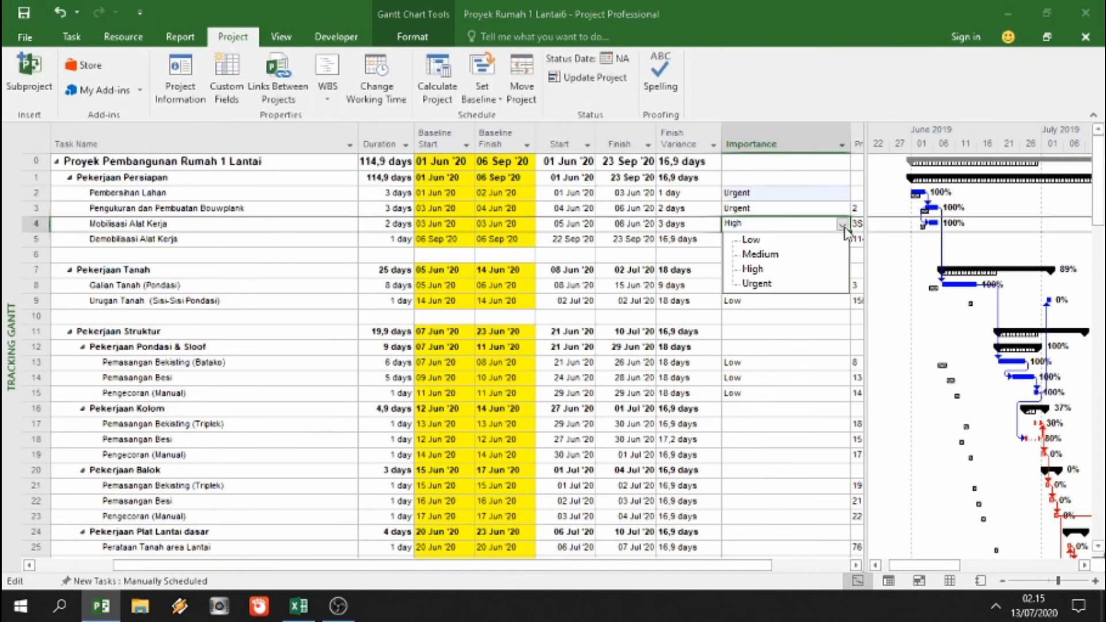
left_click(804, 239)
left_click(809, 239)
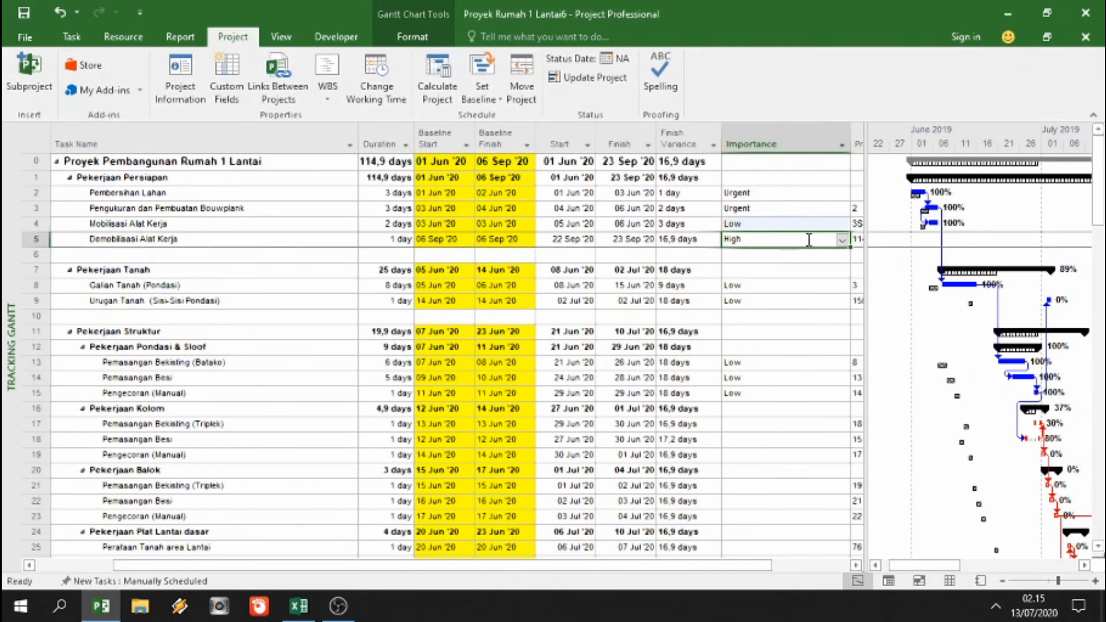
left_click(842, 239)
left_click(752, 255)
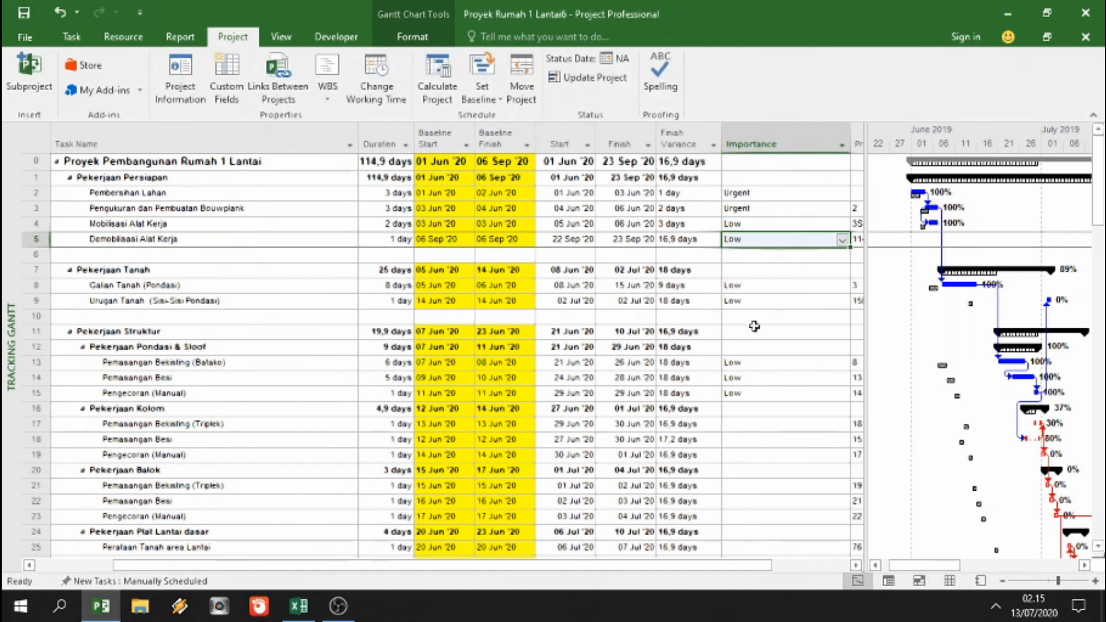
Step: View the Custom Fields settings for the task text fields and close them without making changes
scroll(755, 326, "down", 3)
scroll(753, 323, "up", 3)
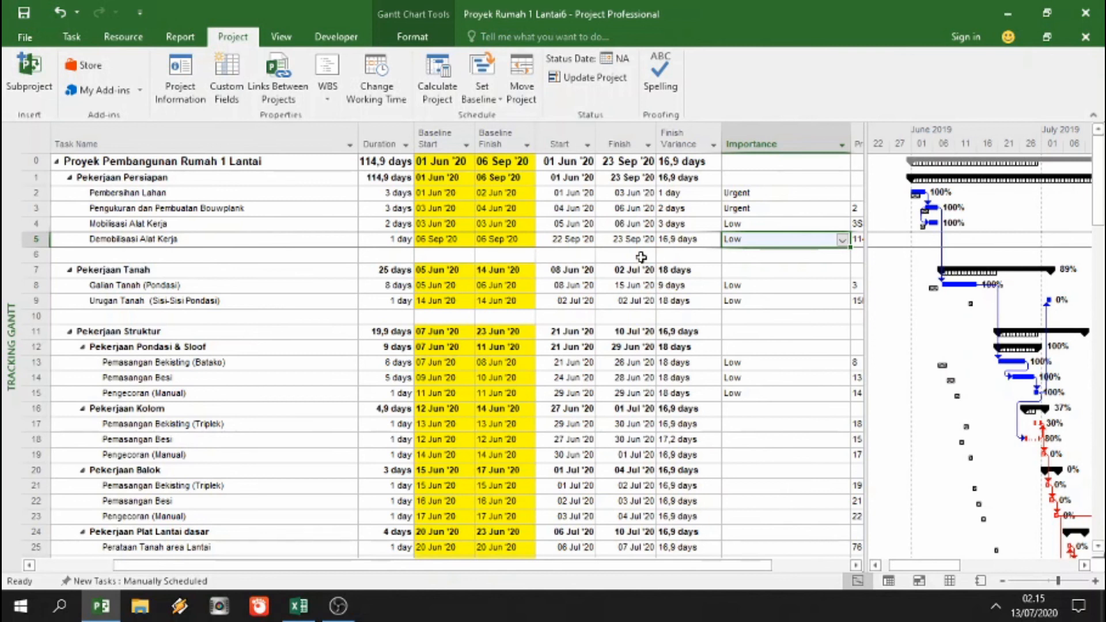
left_click(228, 86)
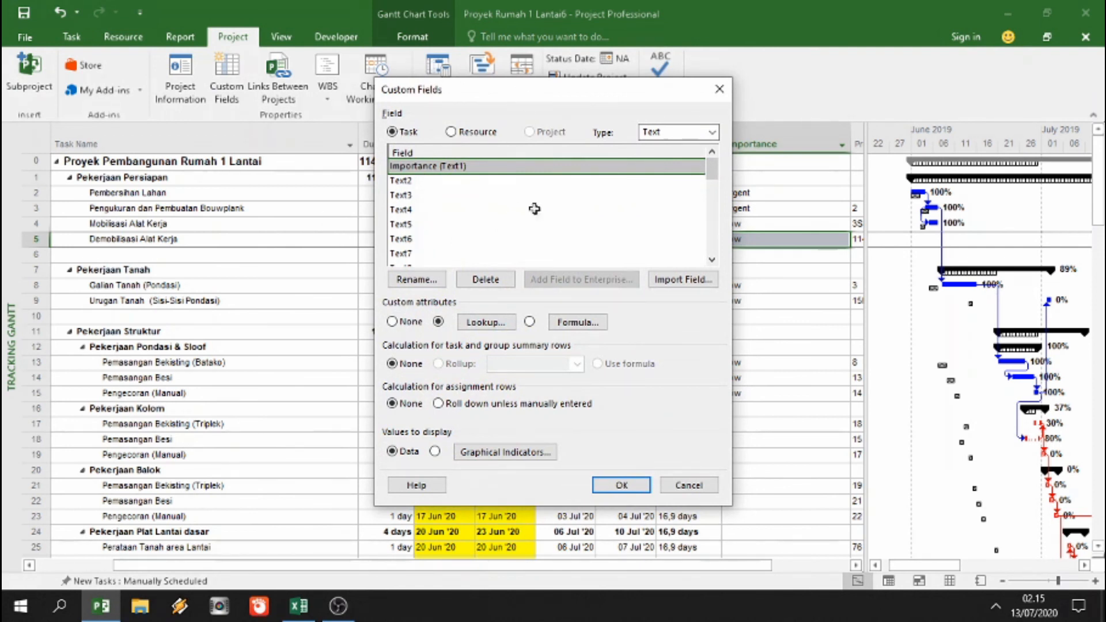
left_click(691, 488)
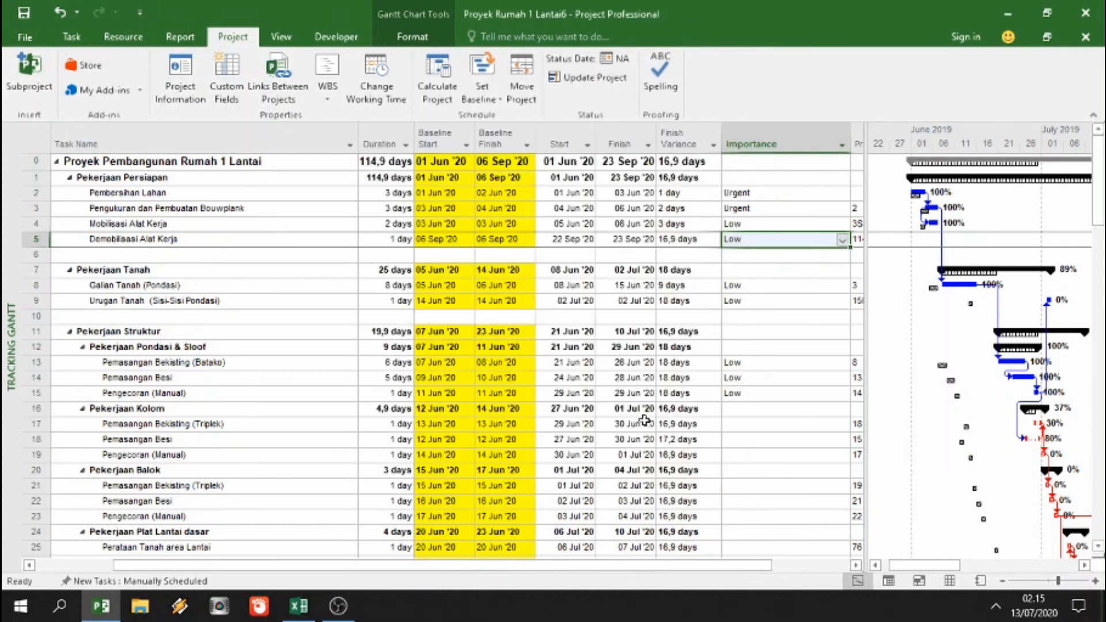